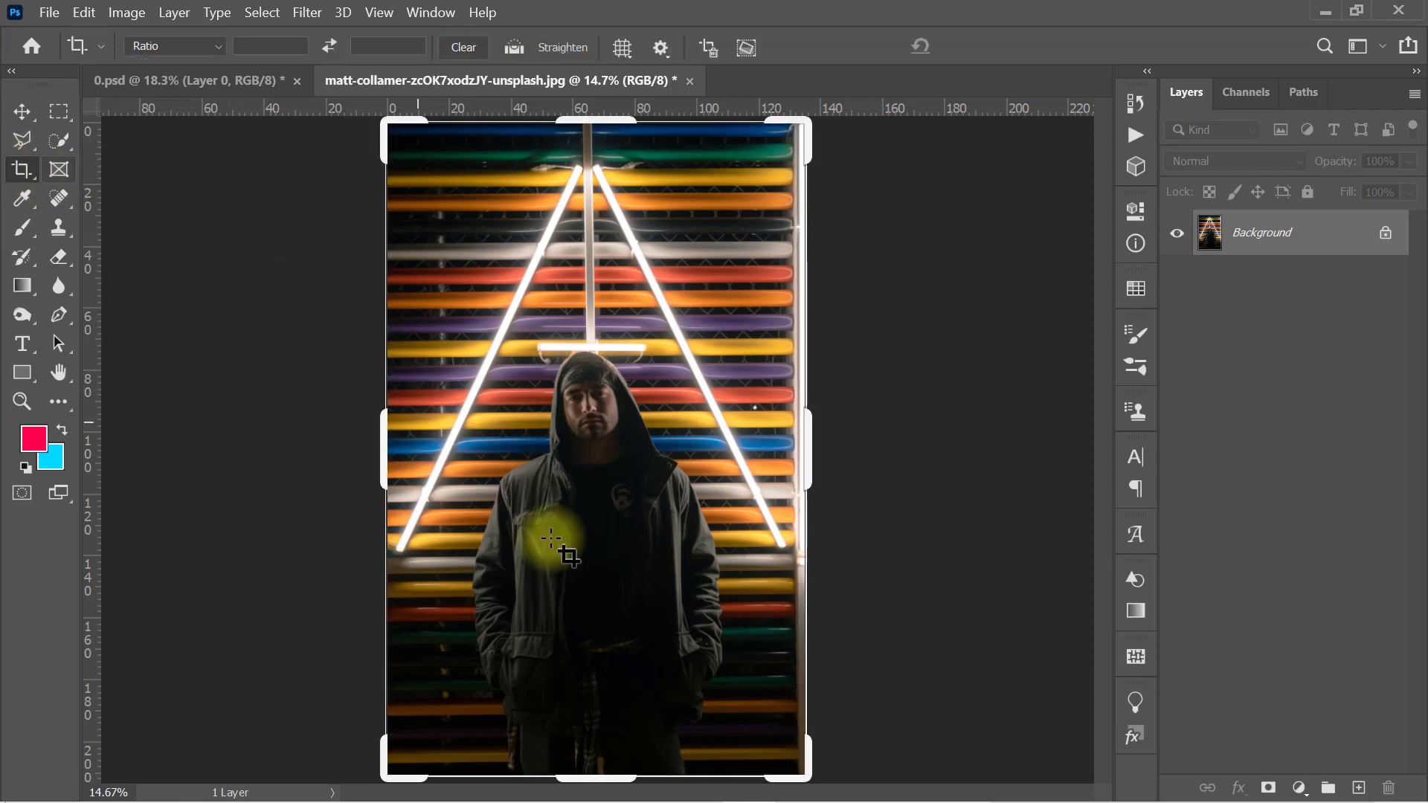
# Crop the photo by trimming its bottom edge and the upper part of the neon triangle, keeping the full width
pyautogui.moveTo(606, 766); pyautogui.dragTo(608, 749)
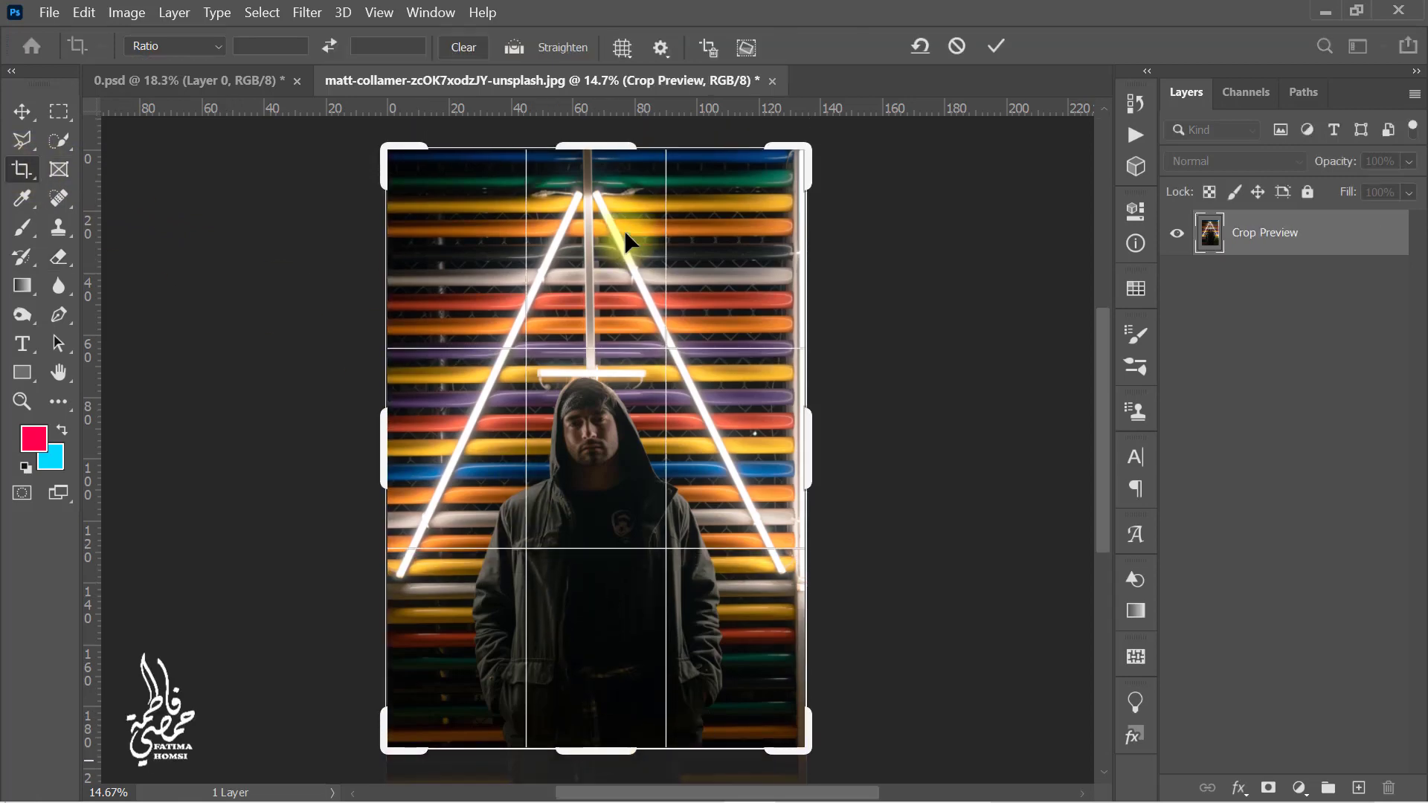
pyautogui.moveTo(583, 143); pyautogui.dragTo(583, 200)
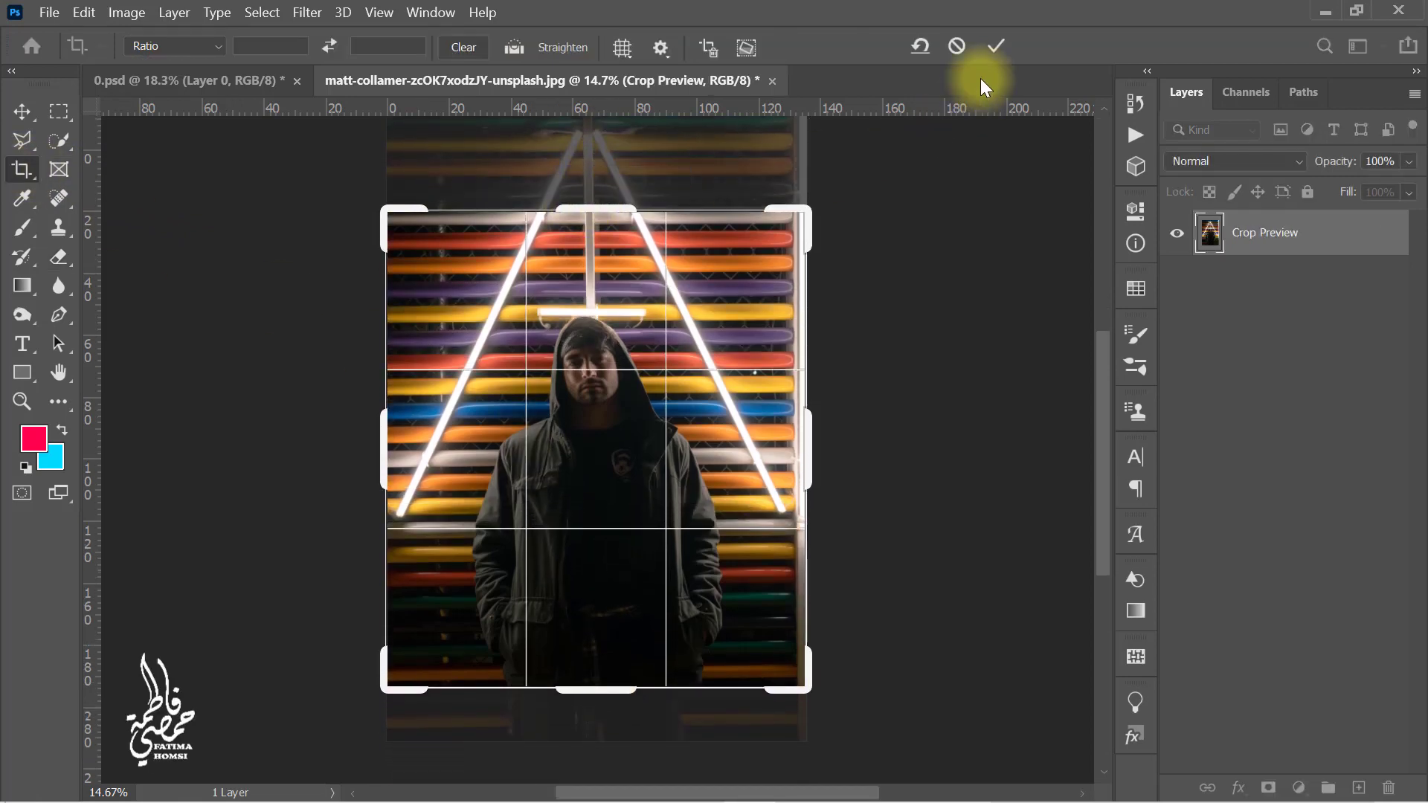
pyautogui.click(995, 49)
# Scale Layer 0 up proportionally to about 107% around its center so the bright strip beside the tubes leaves the canvas
pyautogui.hotkey('ctrl', 't')
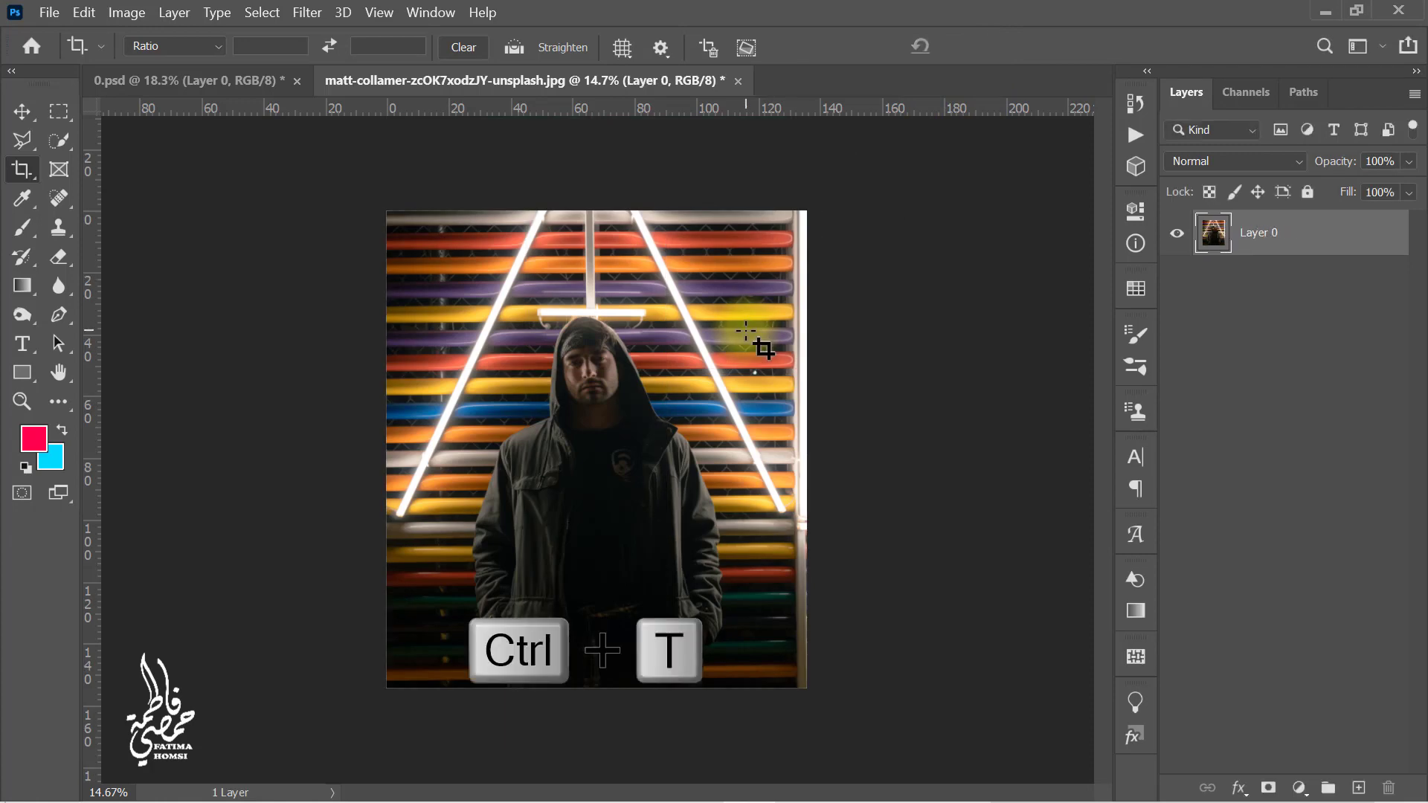
pyautogui.hotkey('ctrl', 't')
pyautogui.moveTo(810, 416); pyautogui.dragTo(822, 414)
pyautogui.moveTo(731, 414); pyautogui.dragTo(731, 415)
pyautogui.click(1050, 45)
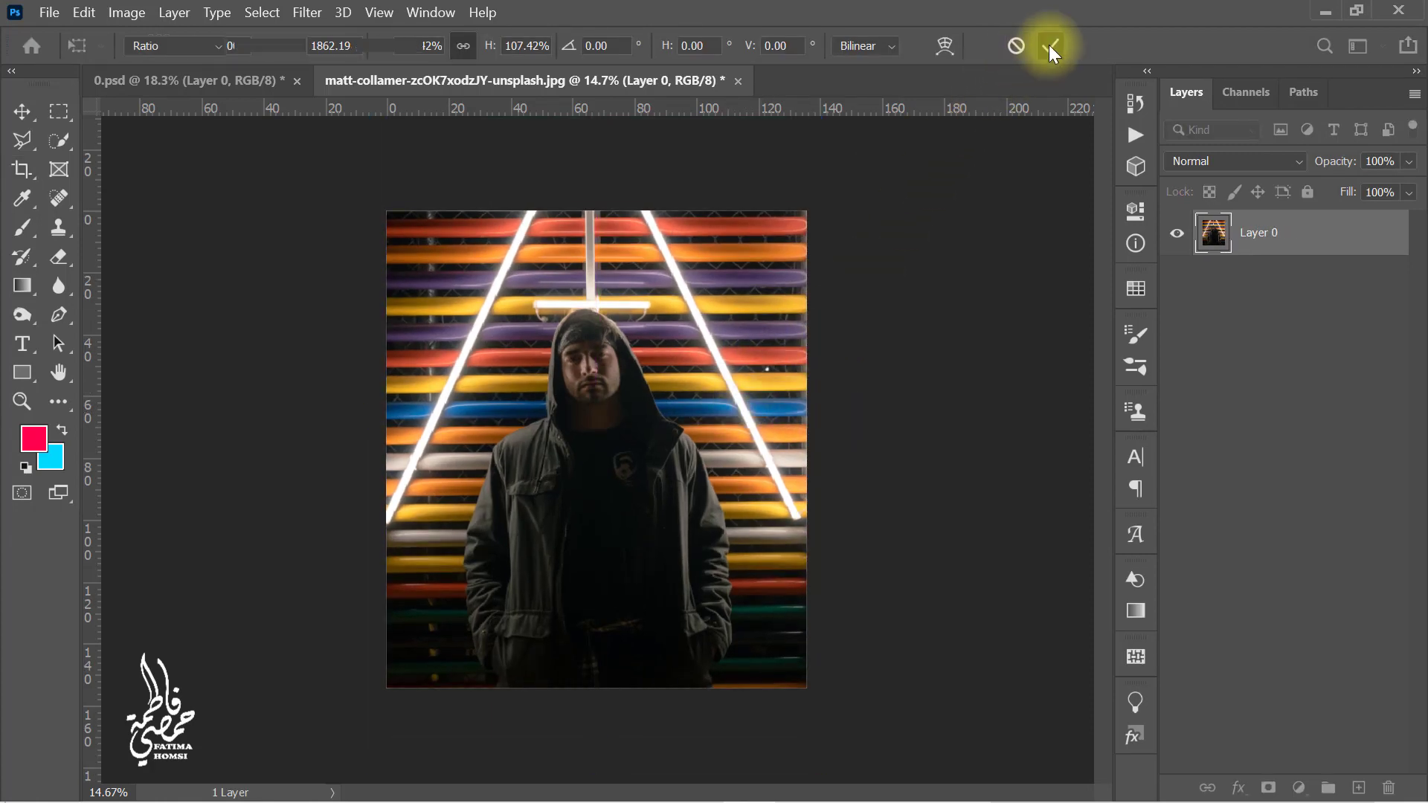
# Select the hooded man with automatic subject selection and copy him onto a new layer
pyautogui.press('c')
pyautogui.hotkey('ctrl', '+')
pyautogui.press('Return')
pyautogui.press('e')
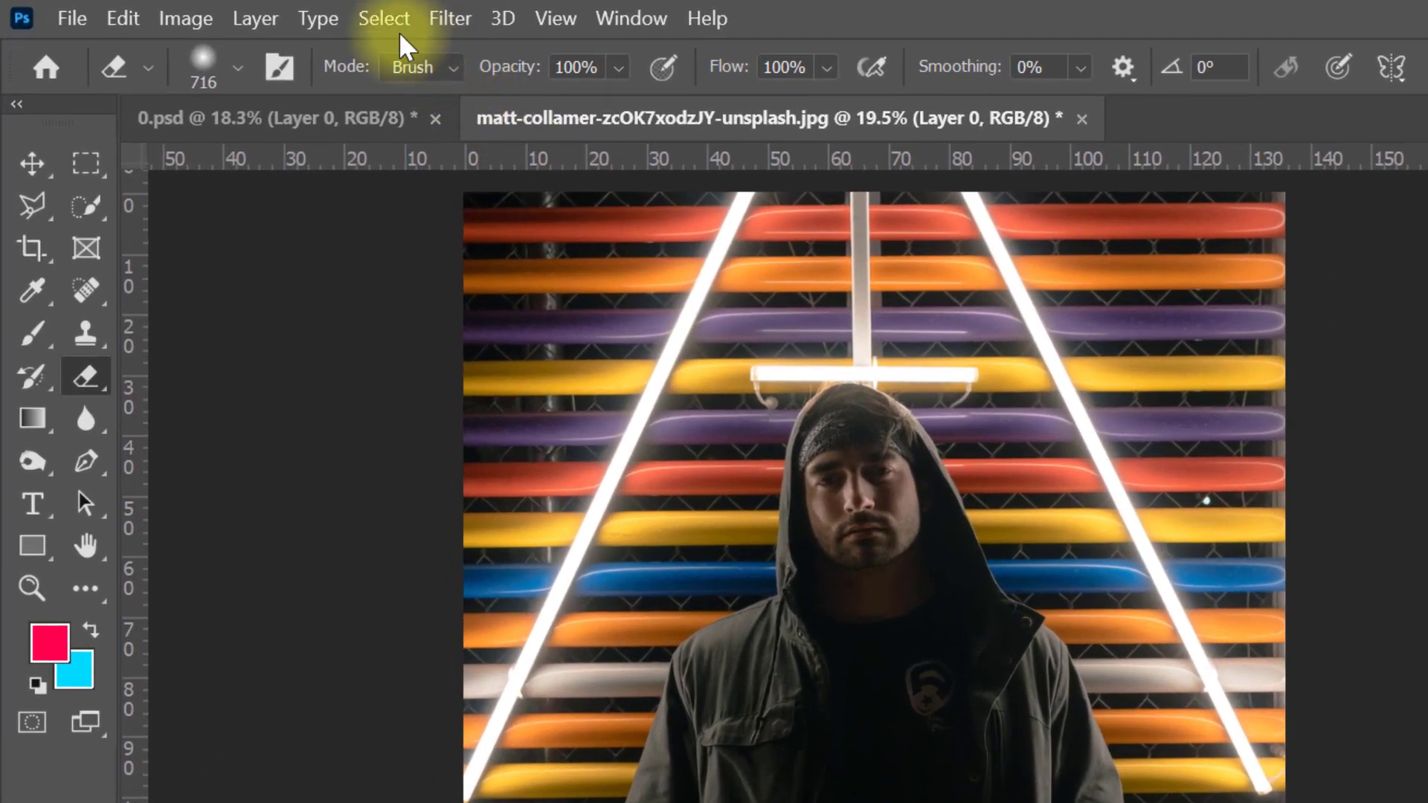
pyautogui.click(284, 13)
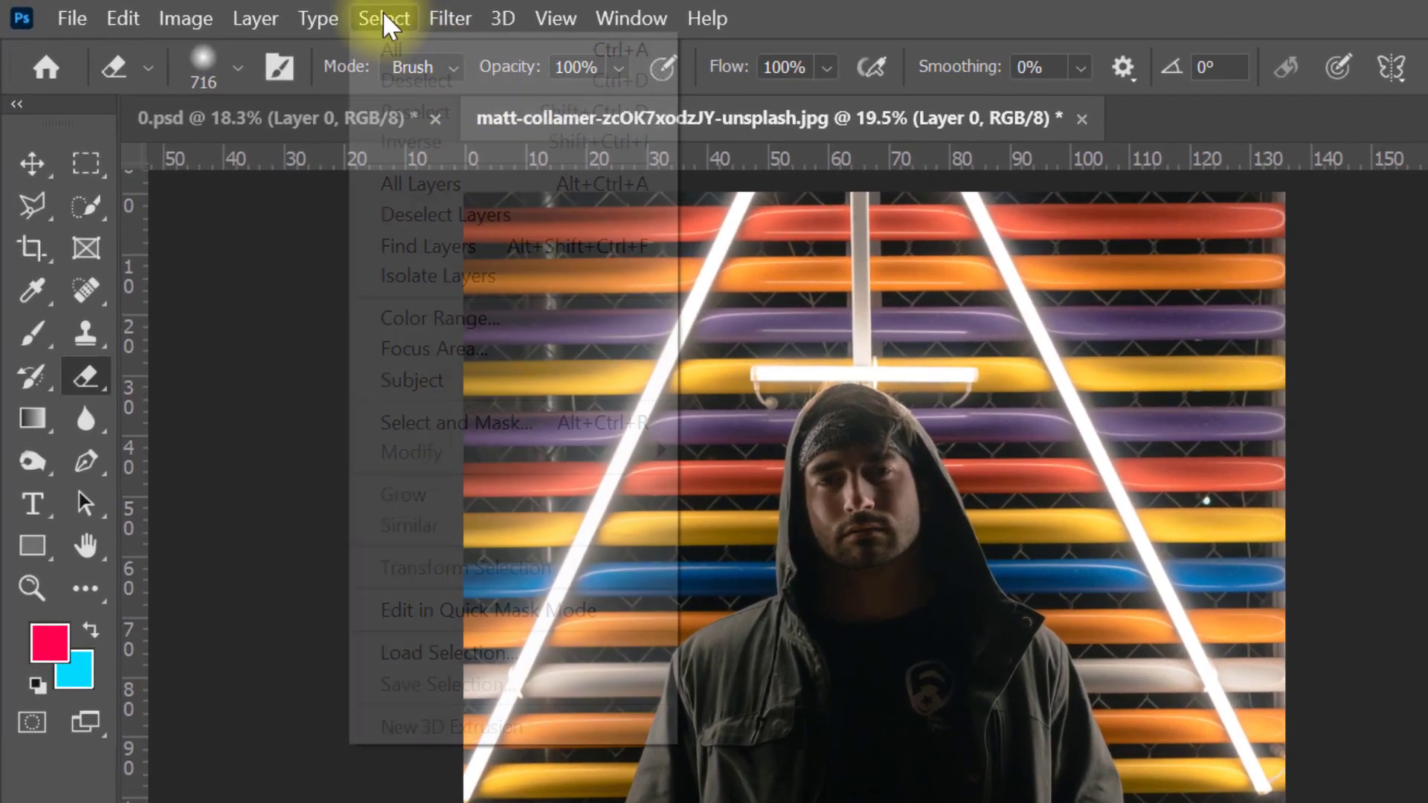
pyautogui.click(457, 385)
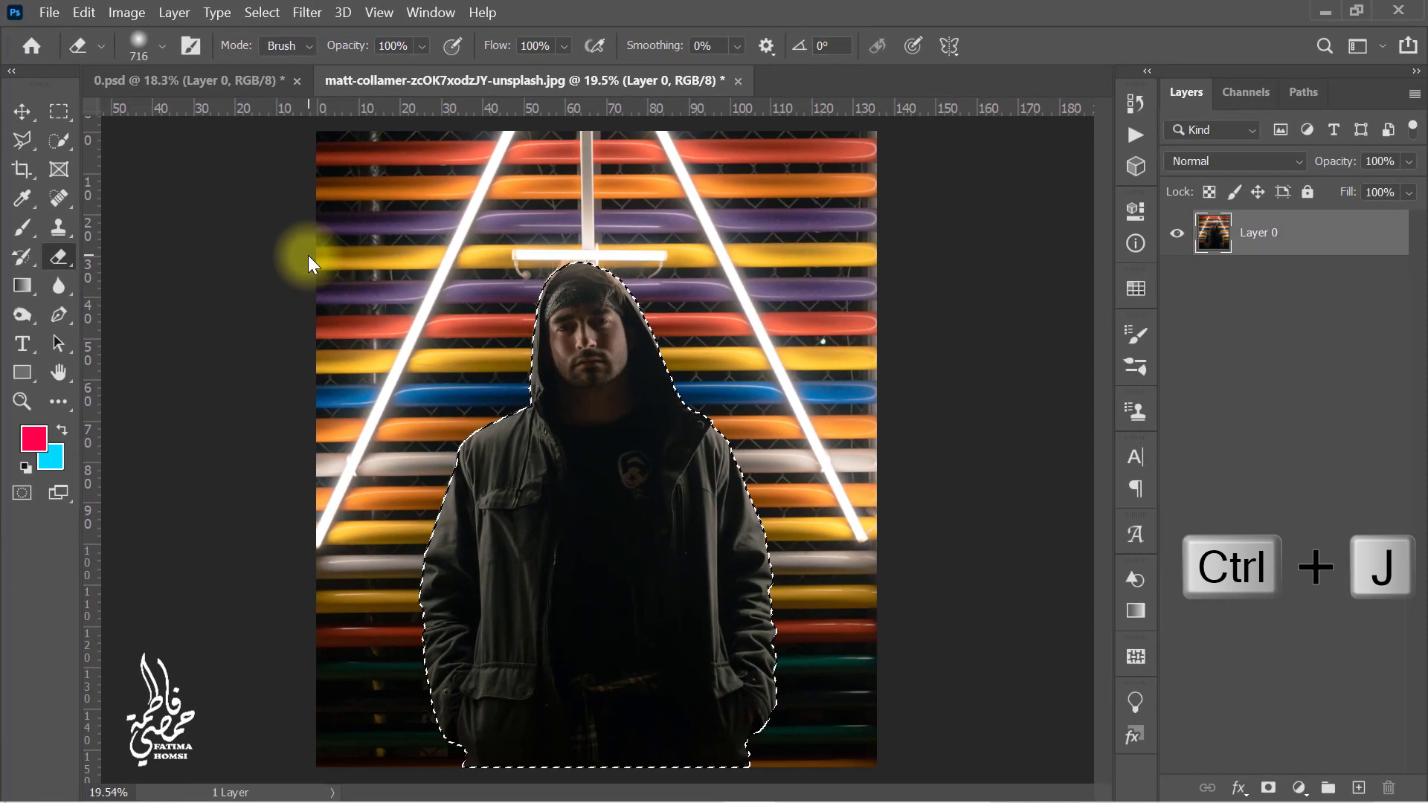
pyautogui.hotkey('ctrl', 'j')
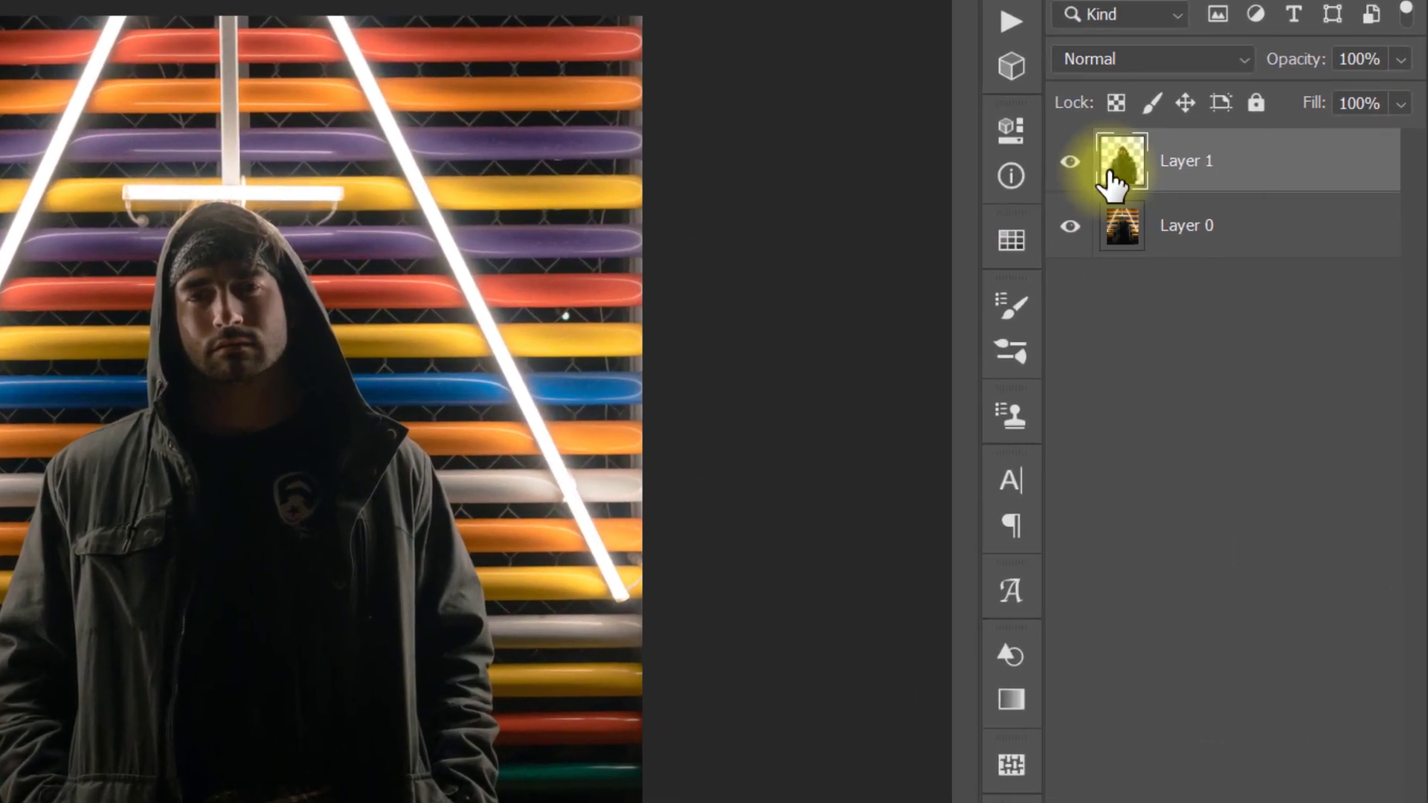
# Load Layer 1's pixels as a selection, make Layer 0 active and expand the selection by 20 pixels
pyautogui.rightClick(1114, 183)
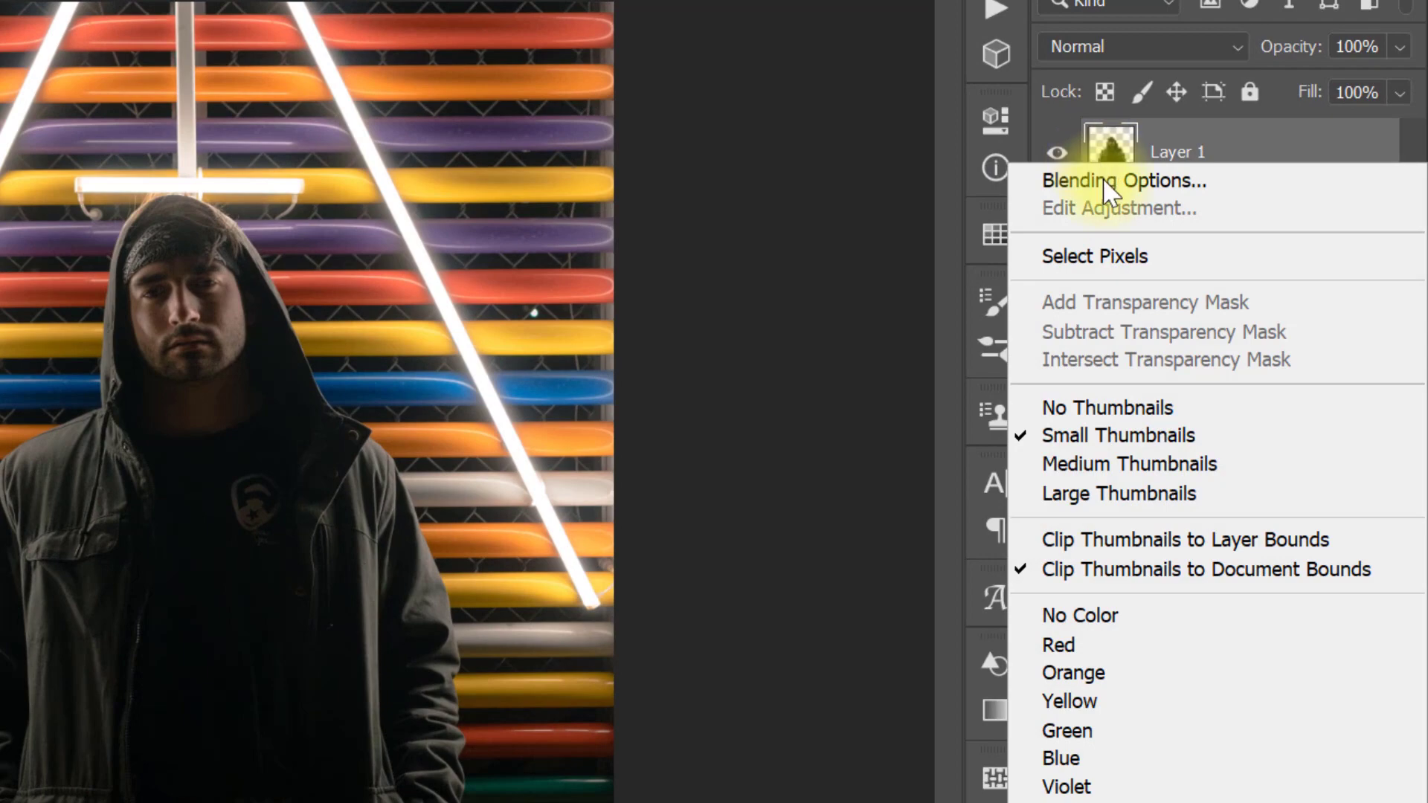
pyautogui.click(1111, 256)
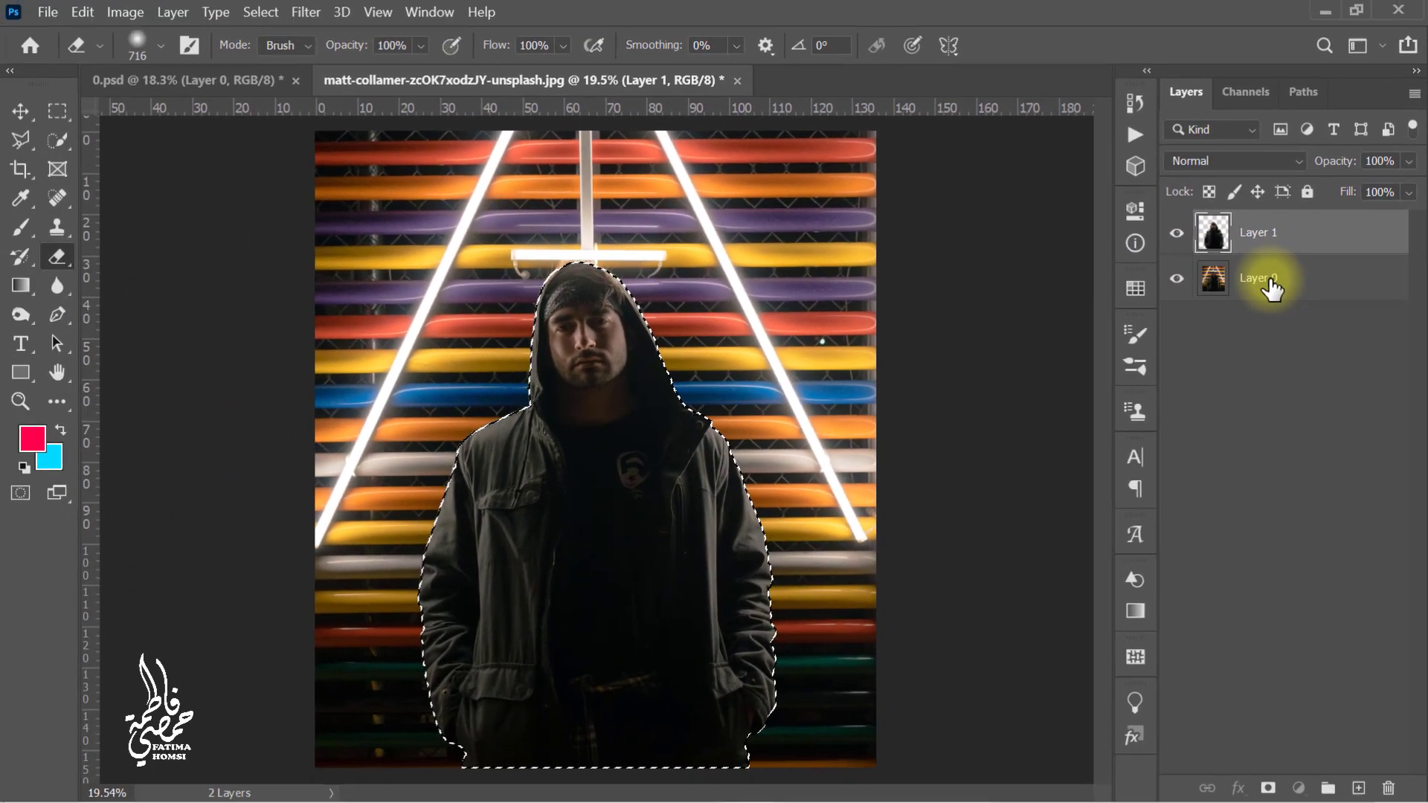
pyautogui.click(1272, 286)
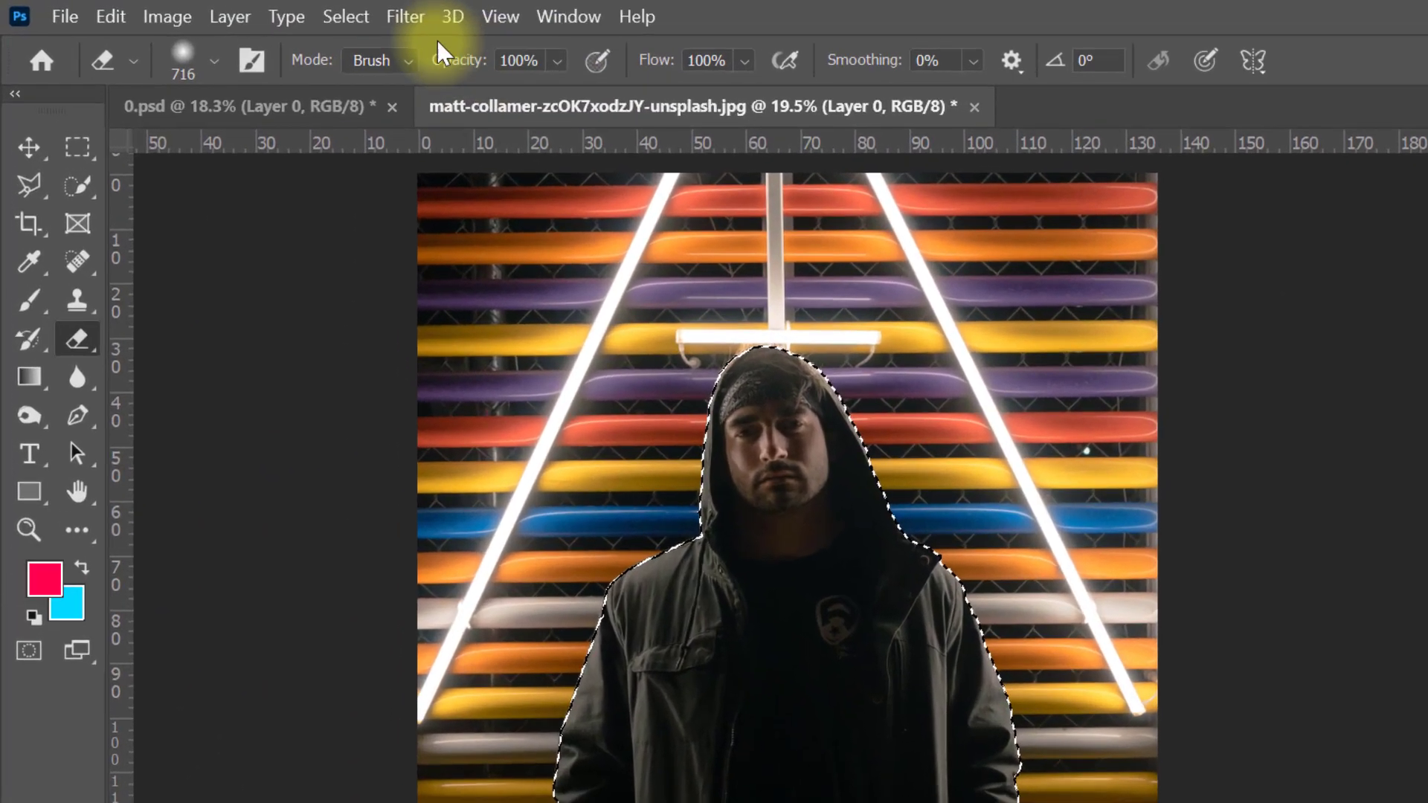
pyautogui.click(262, 12)
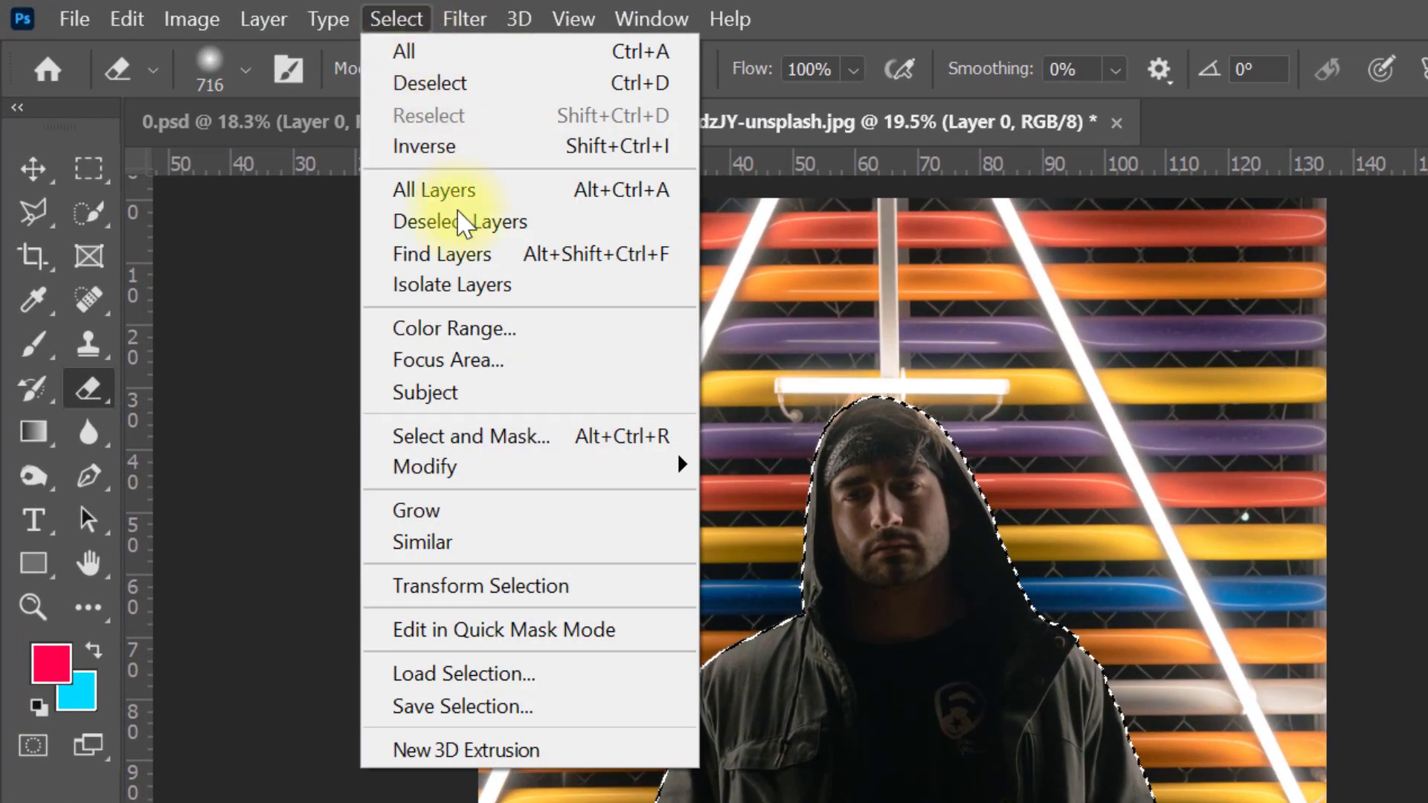
pyautogui.moveTo(387, 467)
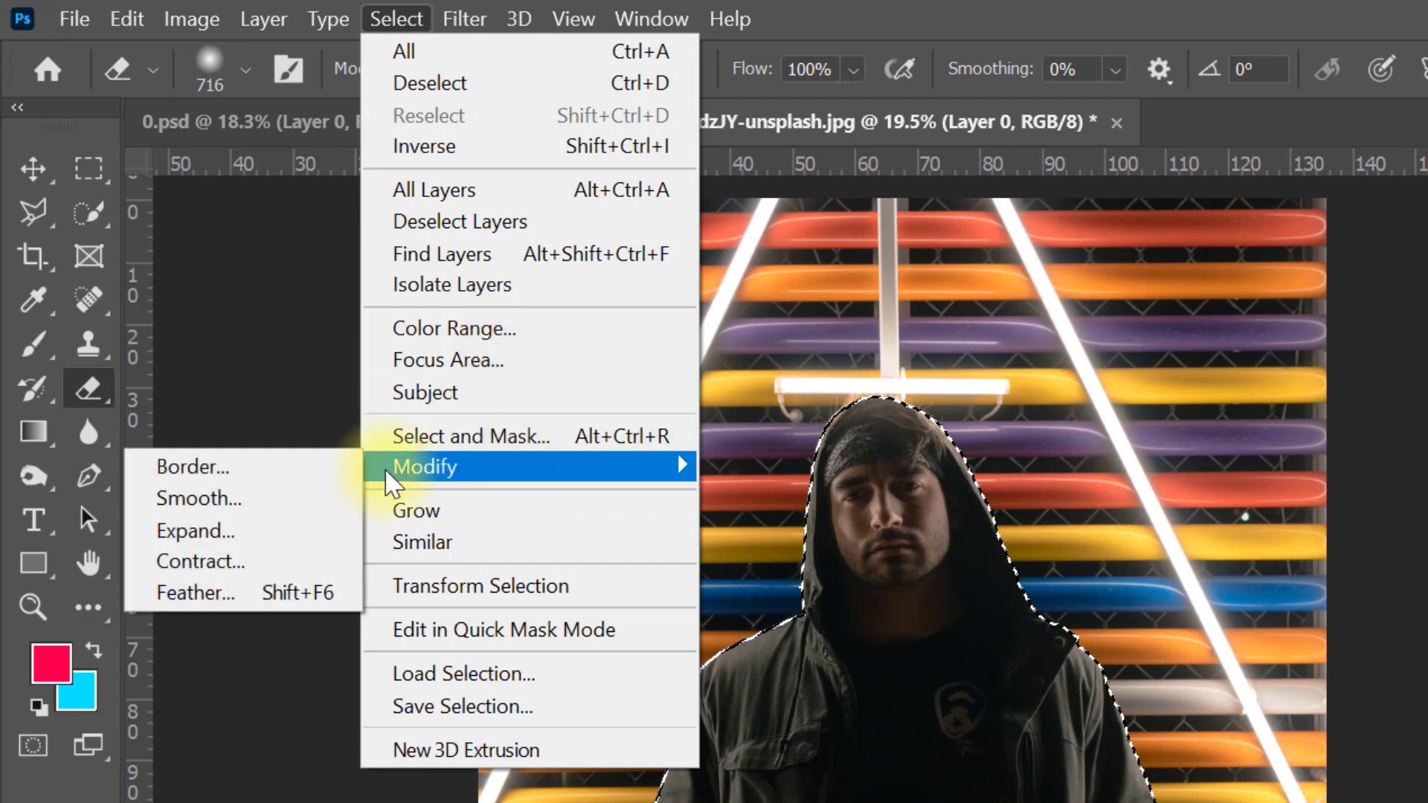
pyautogui.click(305, 521)
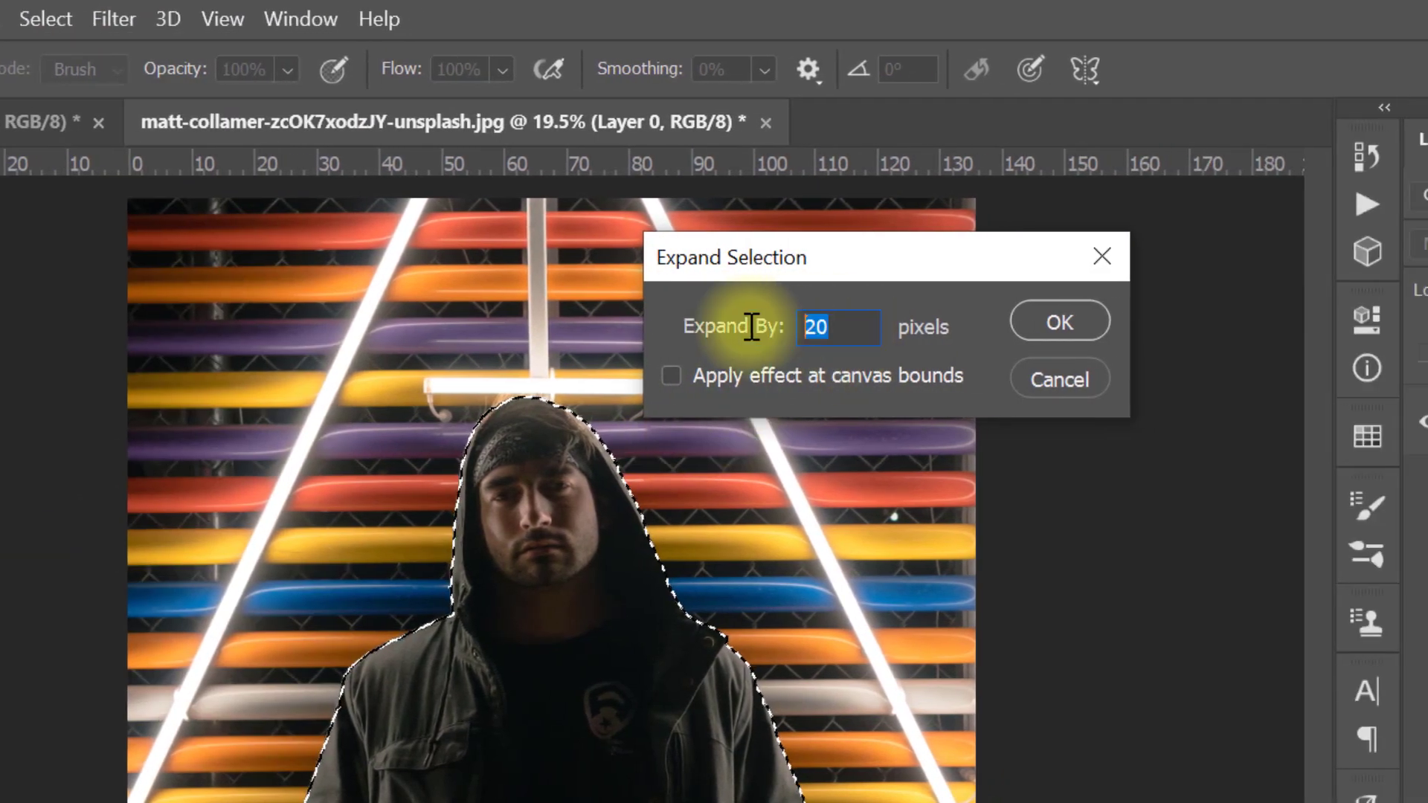
pyautogui.click(1056, 325)
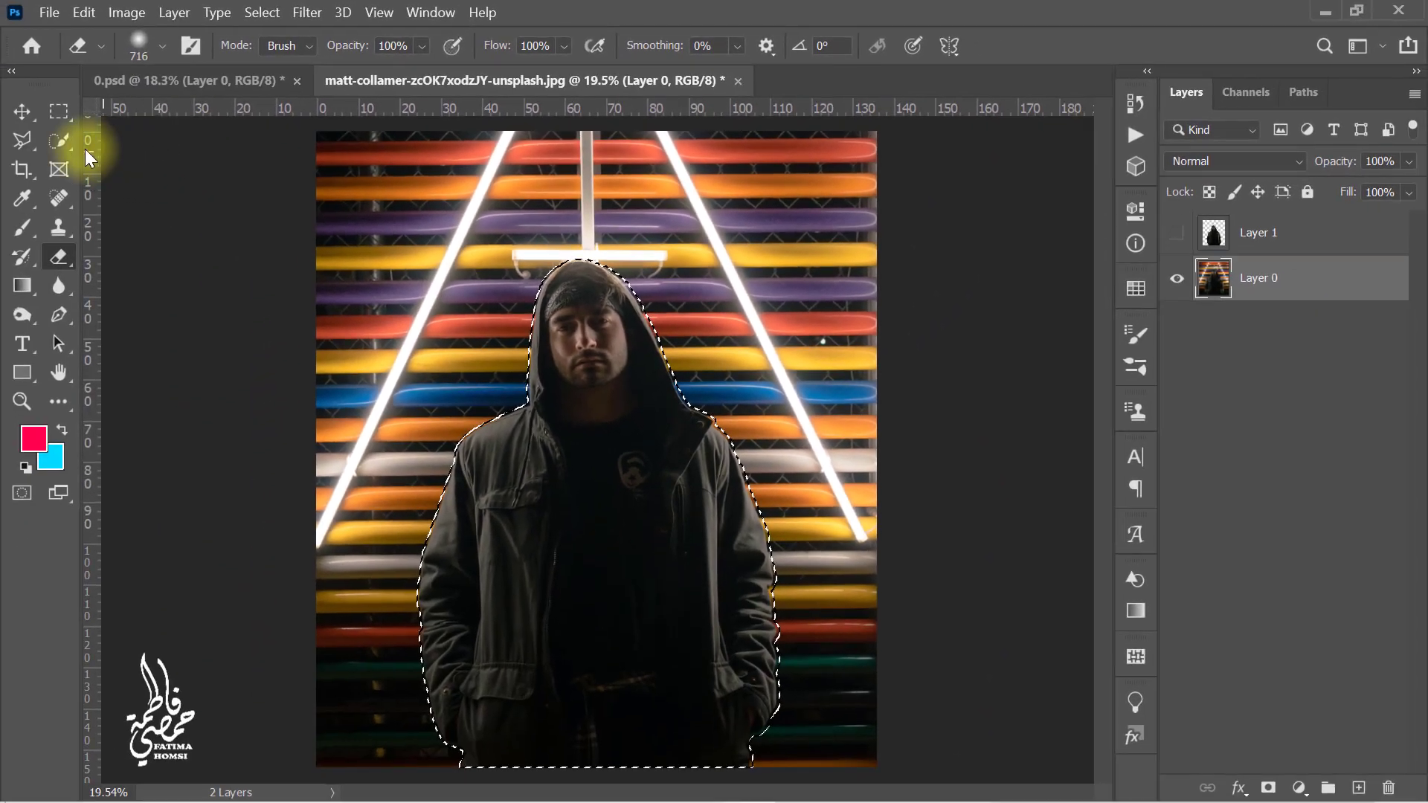
# Fill the selected man on Layer 0 with Content-Aware contents at 100% opacity and clear the selection
pyautogui.click(60, 141)
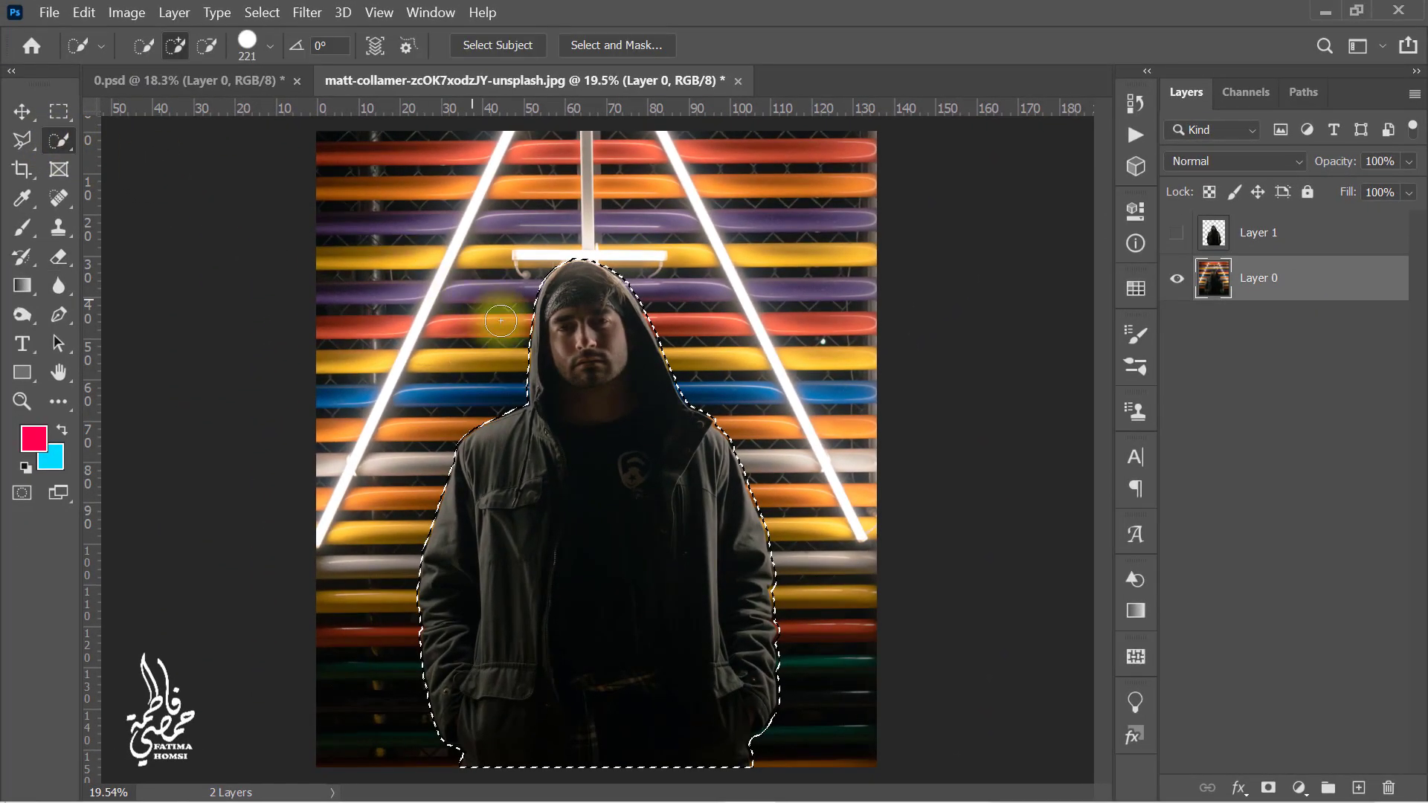
pyautogui.rightClick(562, 347)
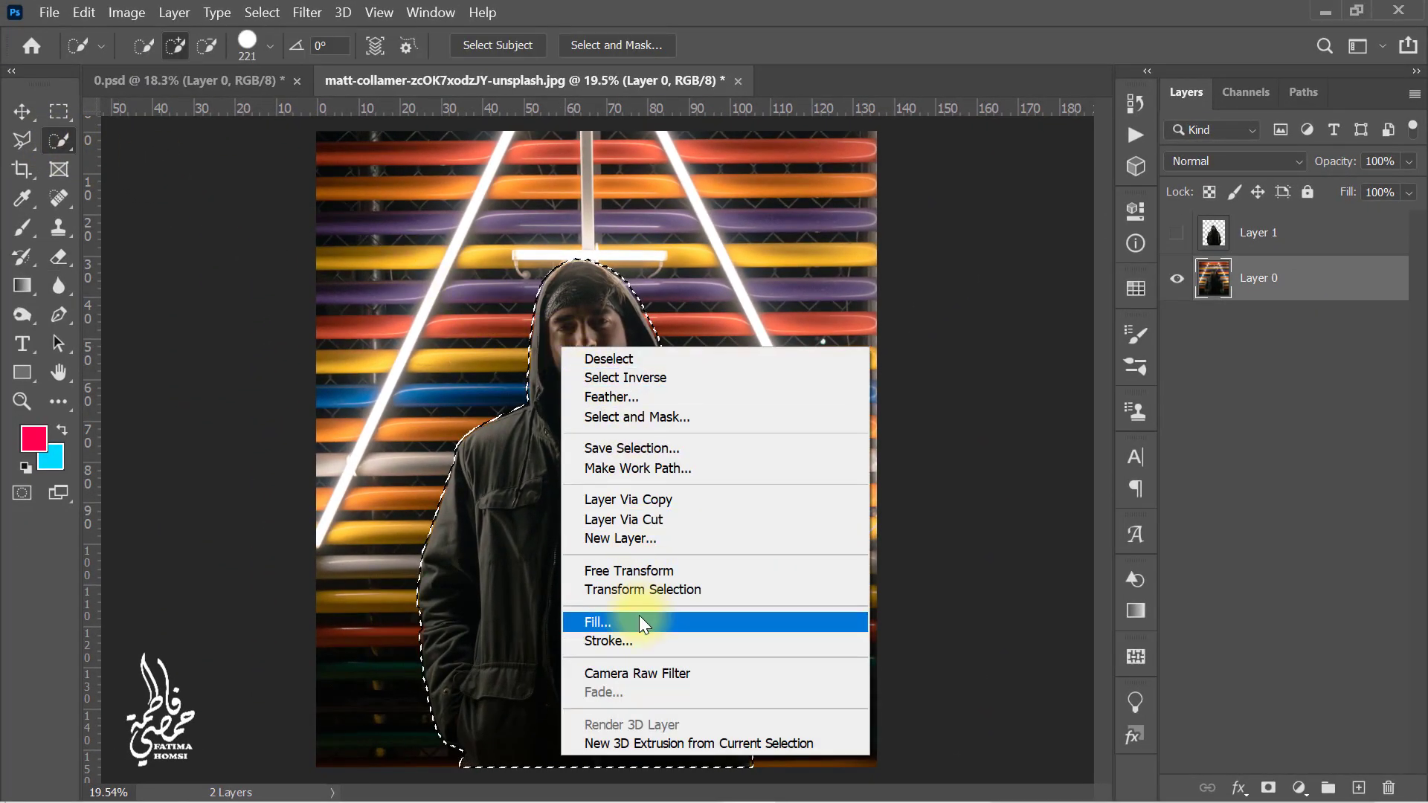
pyautogui.click(640, 619)
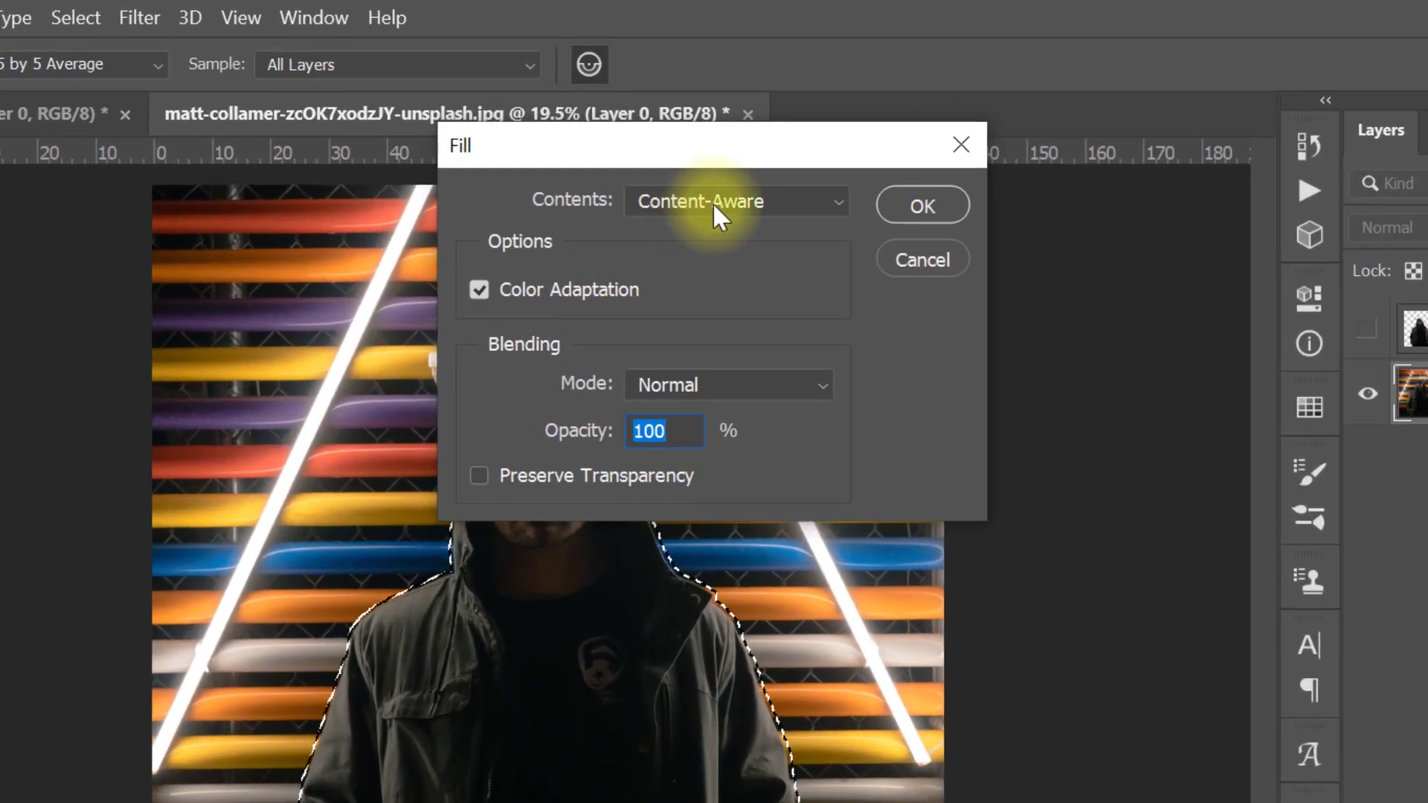
pyautogui.click(713, 154)
pyautogui.click(742, 348)
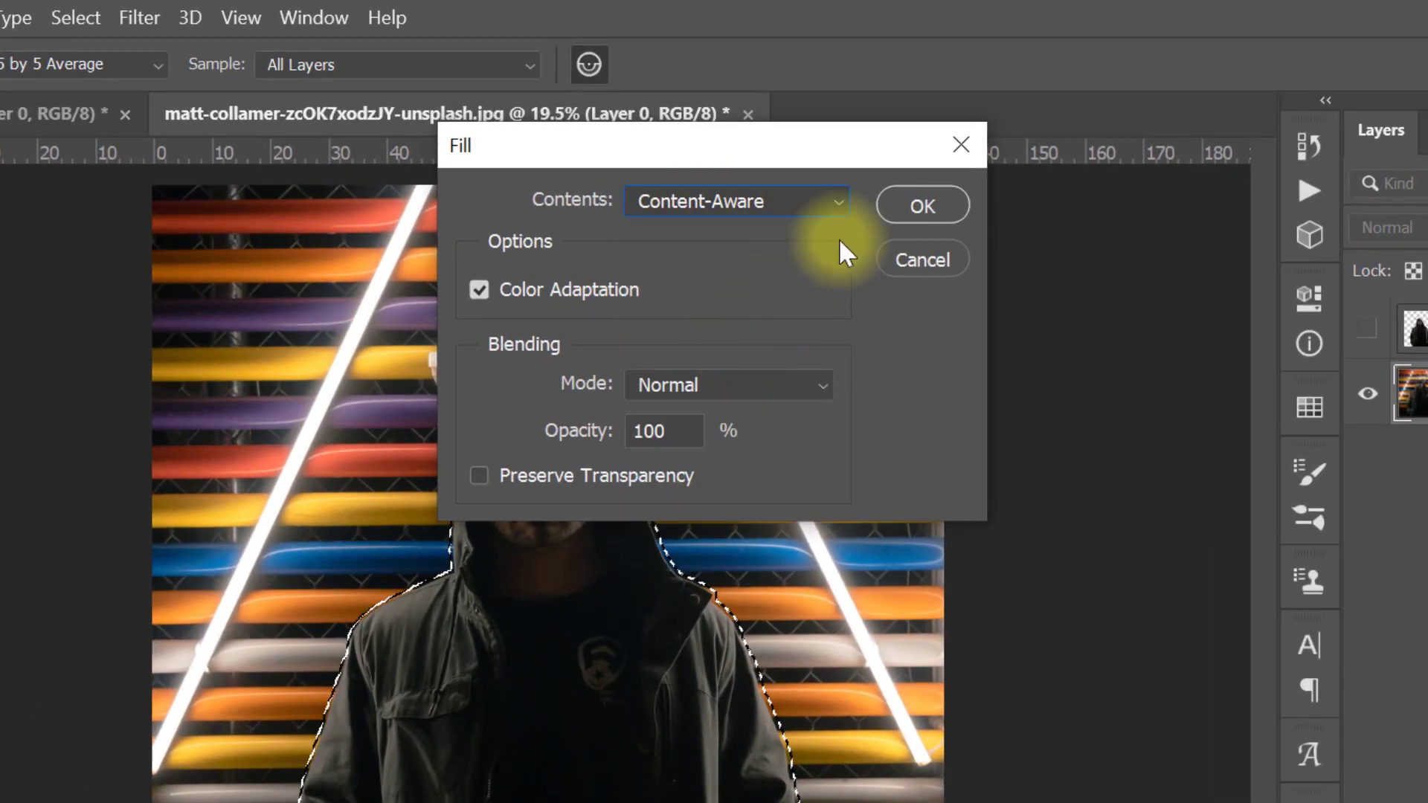
pyautogui.click(911, 210)
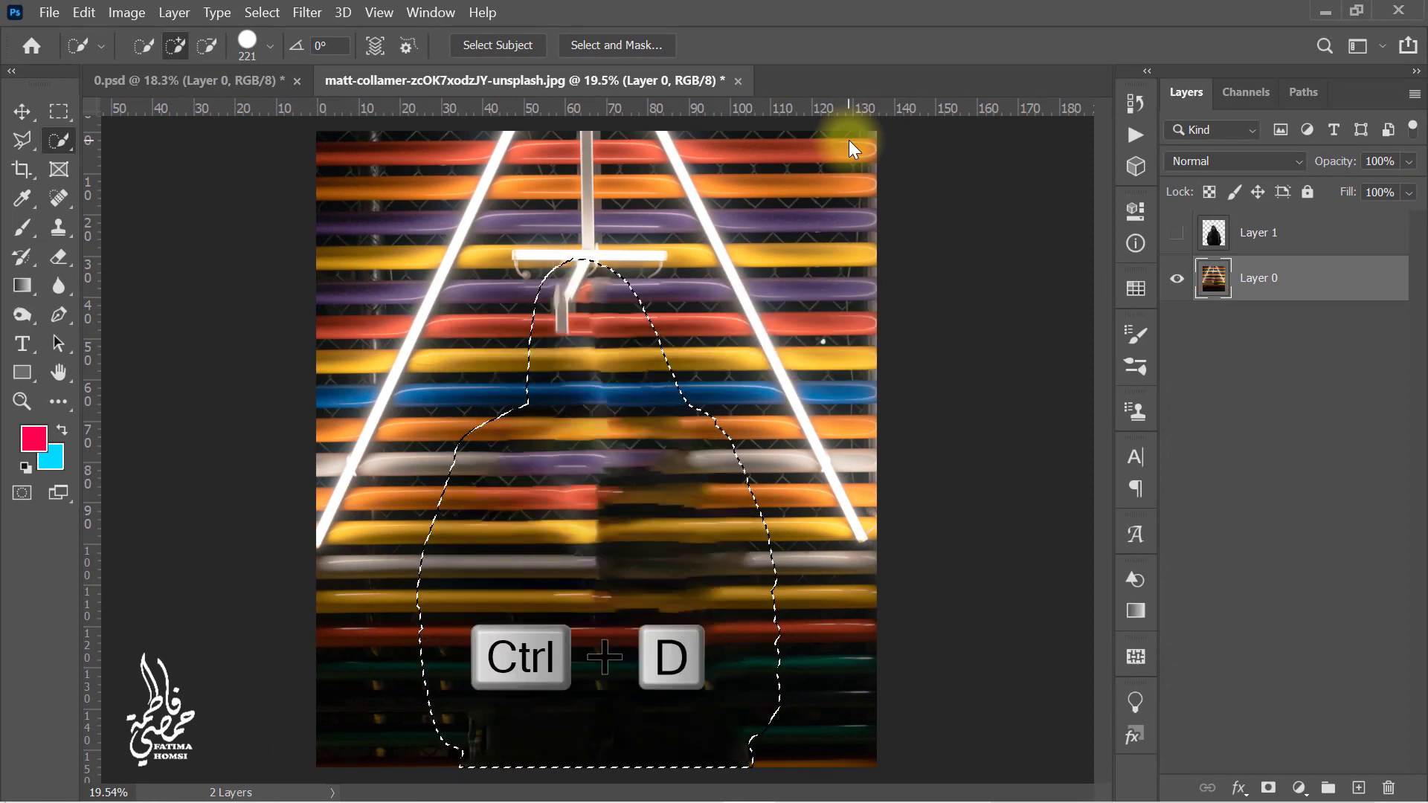
pyautogui.hotkey('ctrl', 'd')
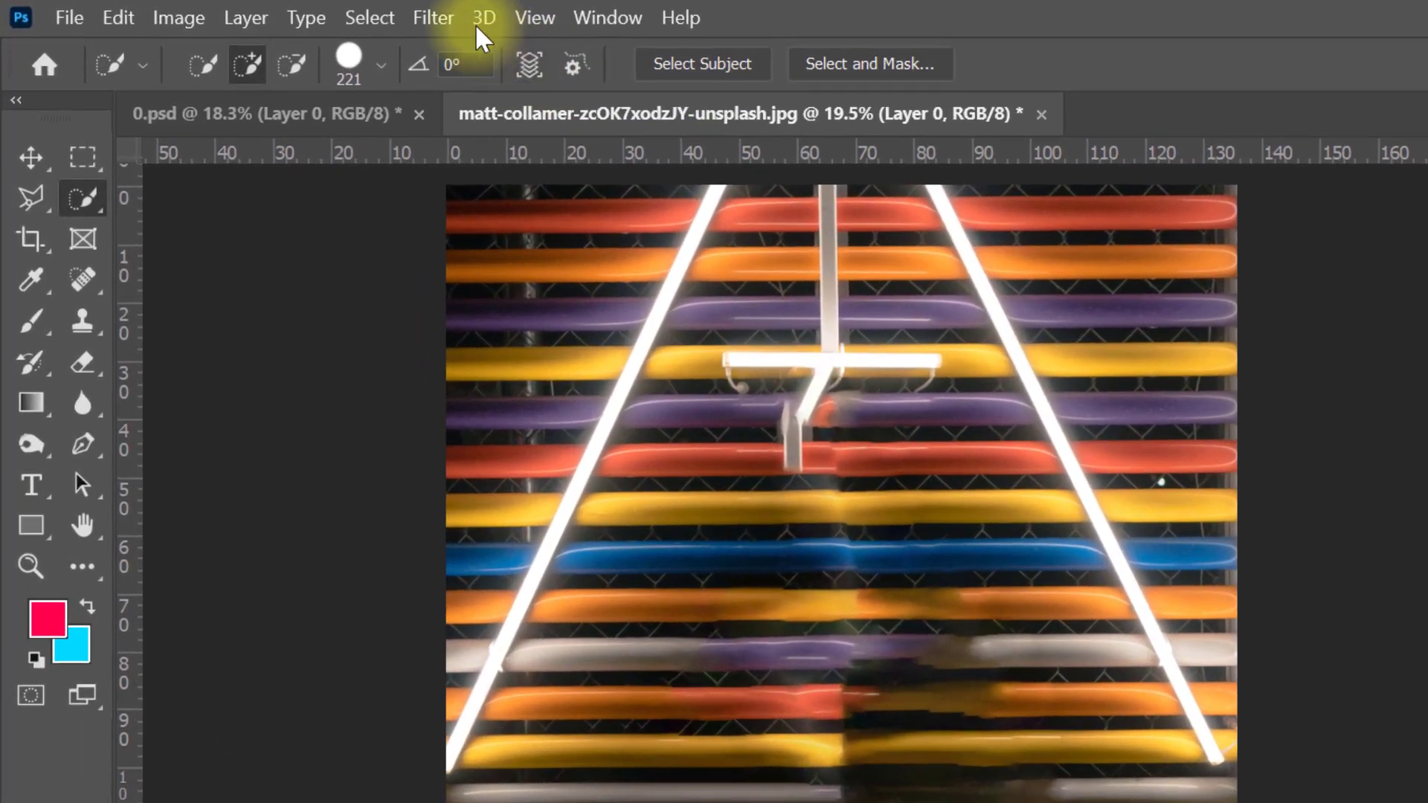
# Apply a Gaussian Blur with a 25-pixel radius to the background on Layer 0
pyautogui.click(307, 13)
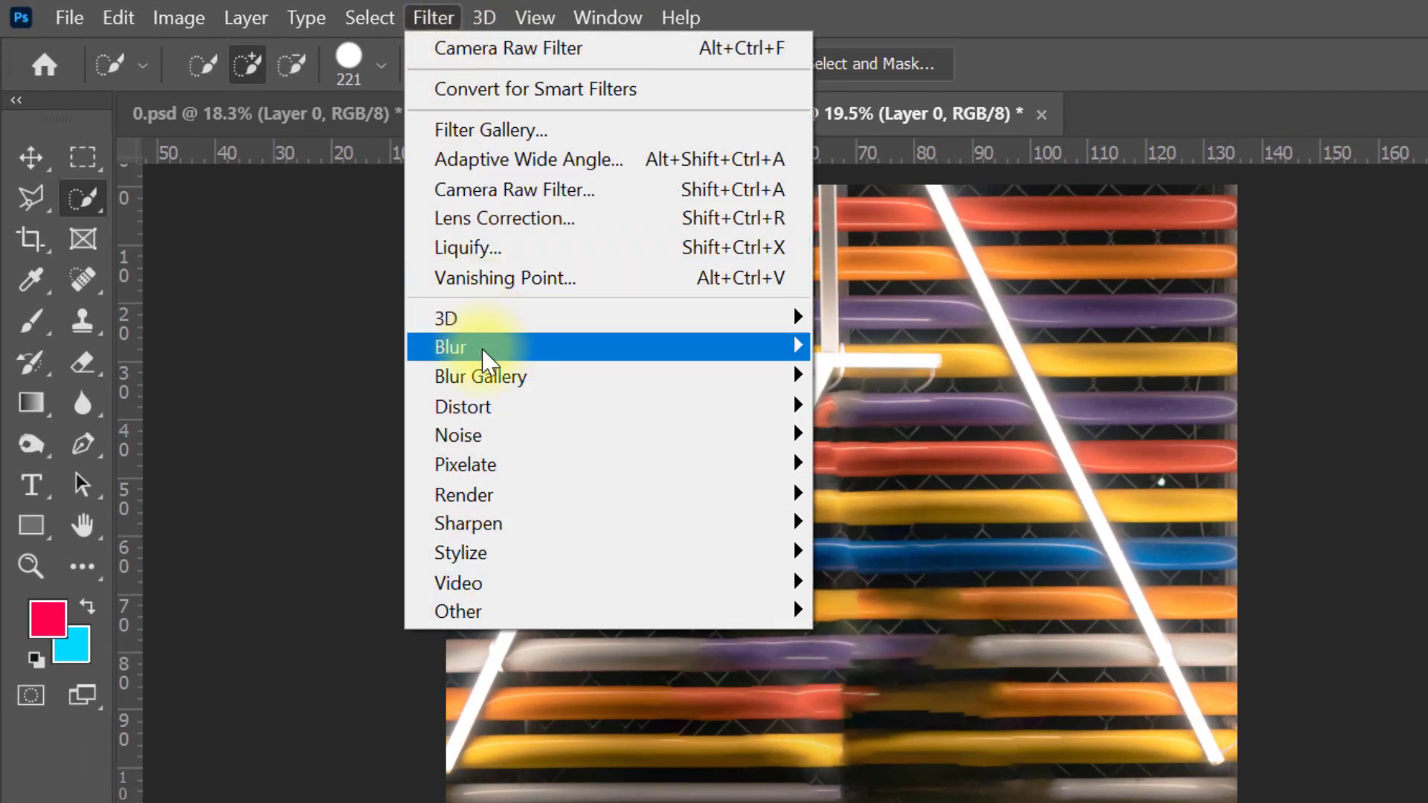
pyautogui.moveTo(447, 347)
pyautogui.click(339, 465)
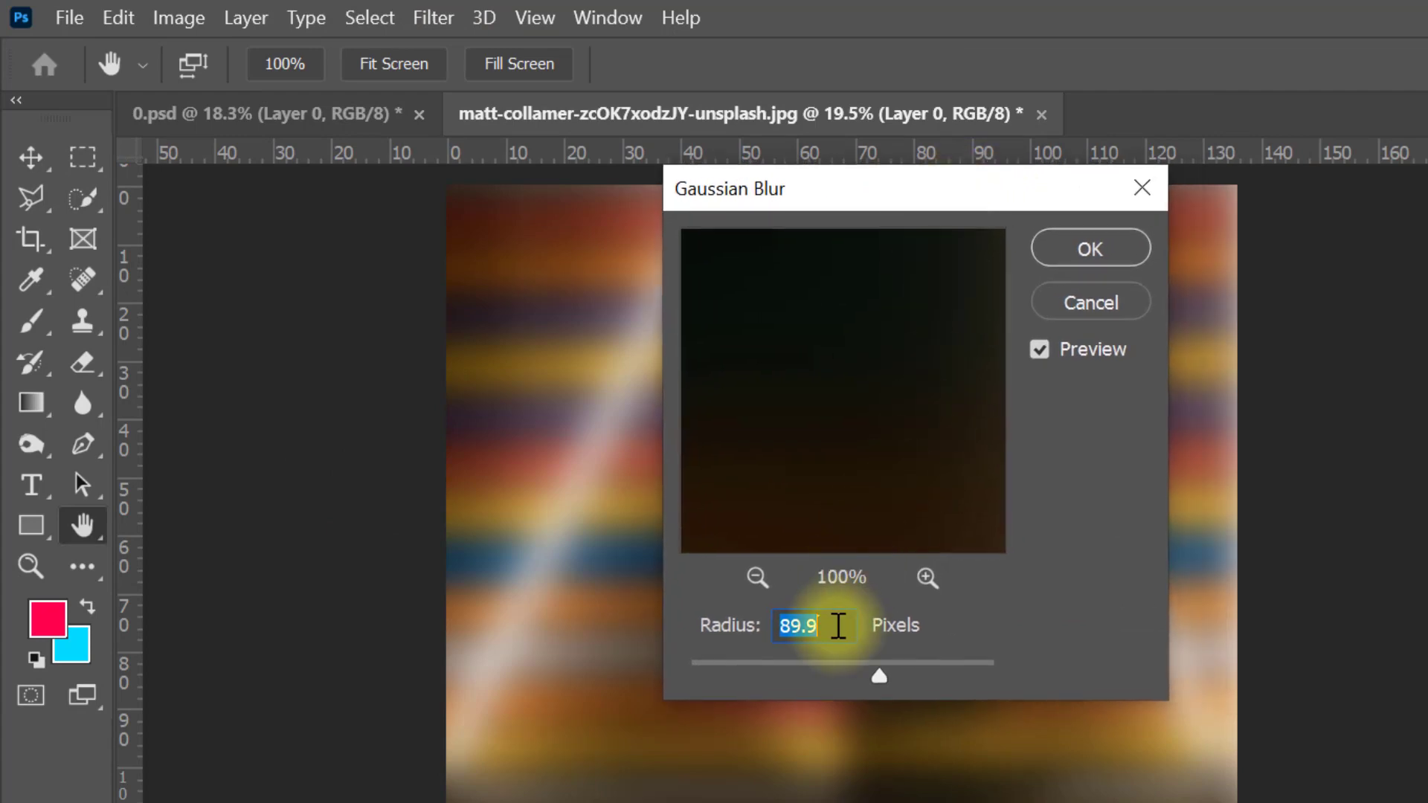
pyautogui.write('25')
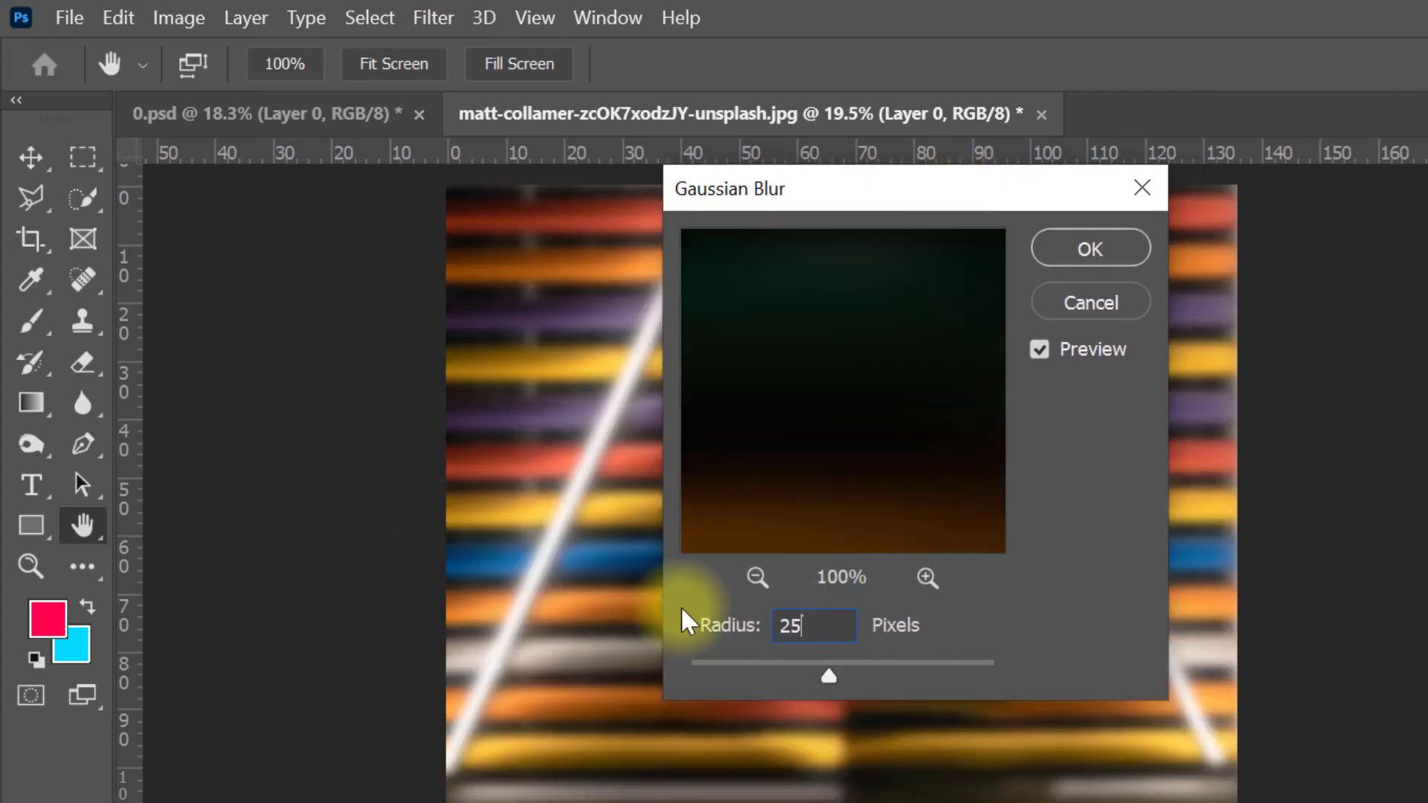
pyautogui.click(1087, 249)
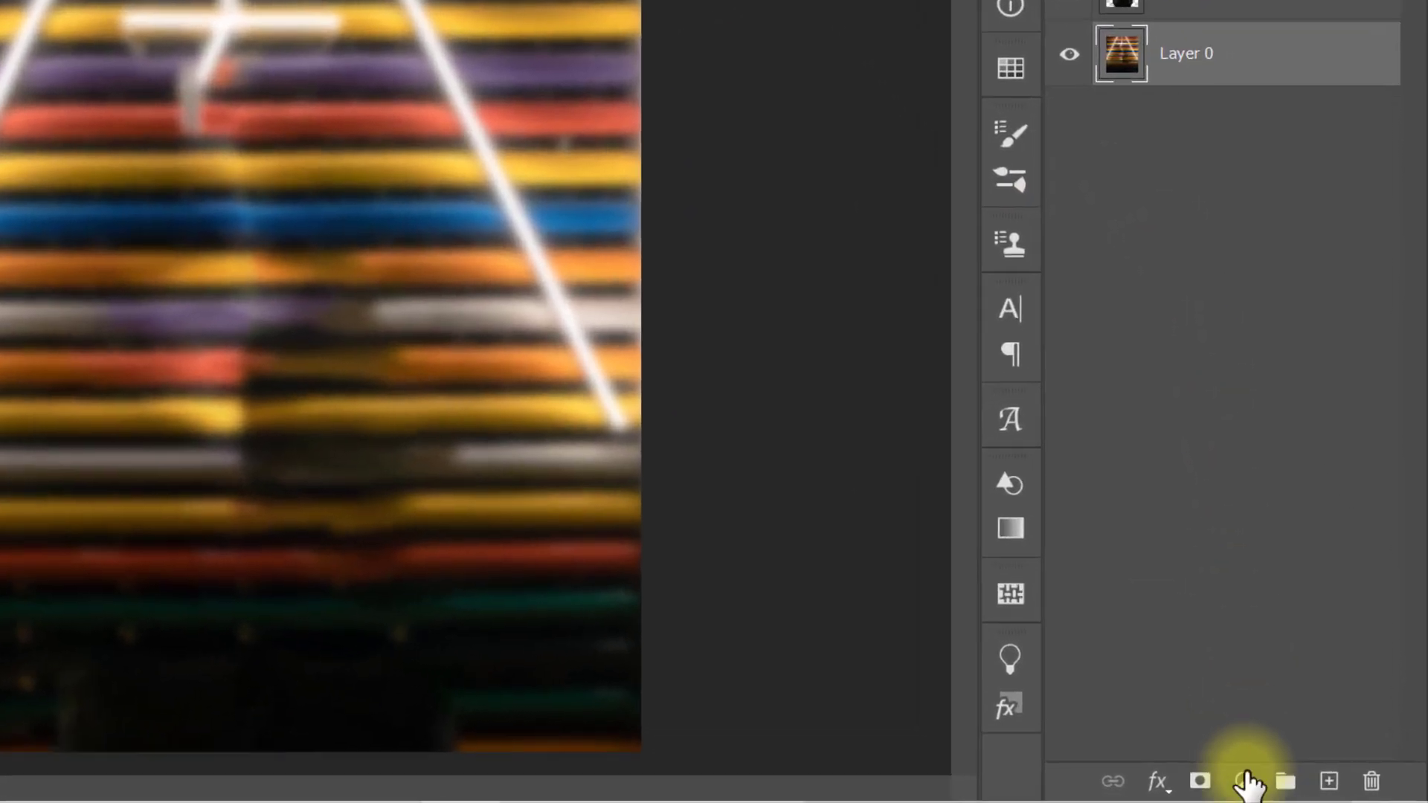
# Add a Levels adjustment clipped to Layer 0, raising the black input to 15 and lowering the white input slightly
pyautogui.click(1300, 788)
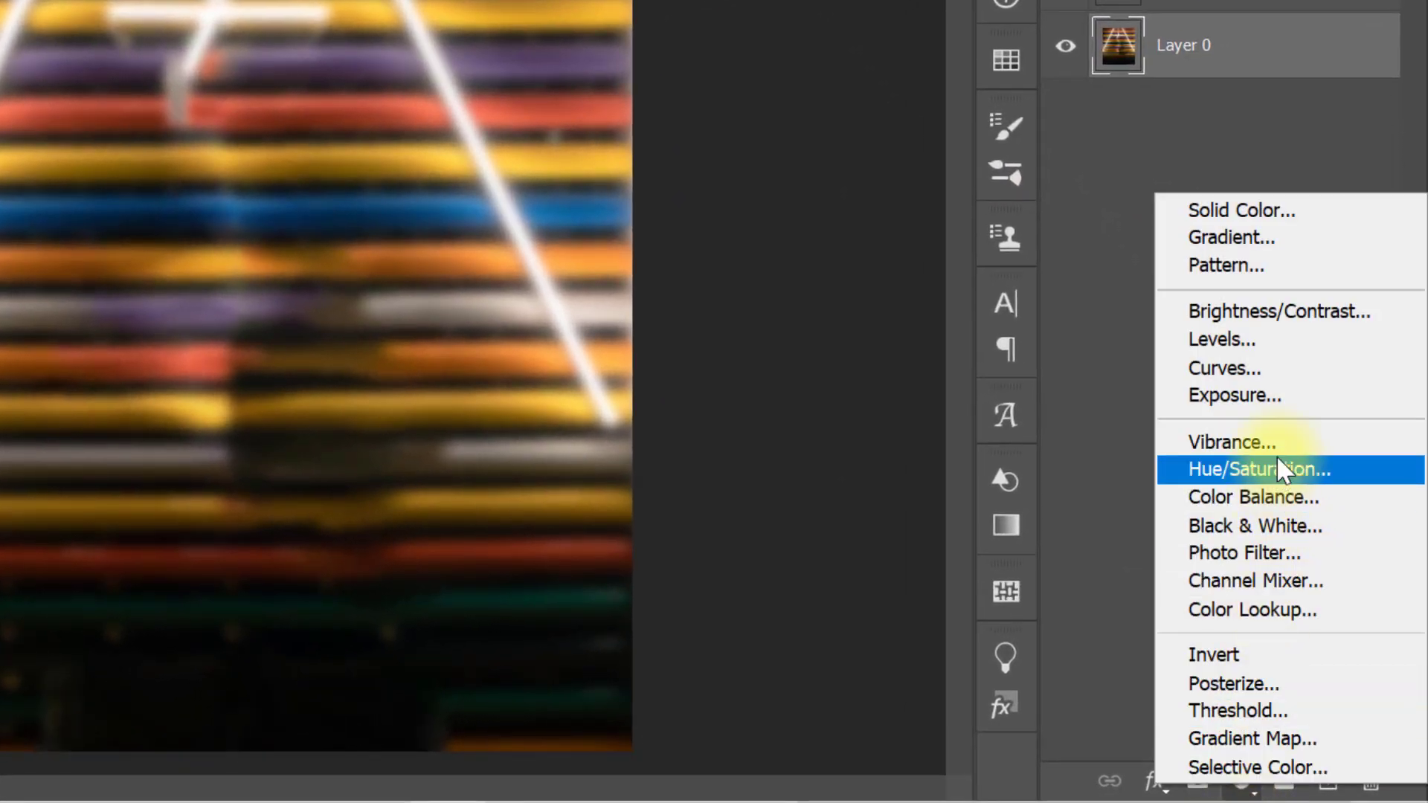
pyautogui.click(1288, 339)
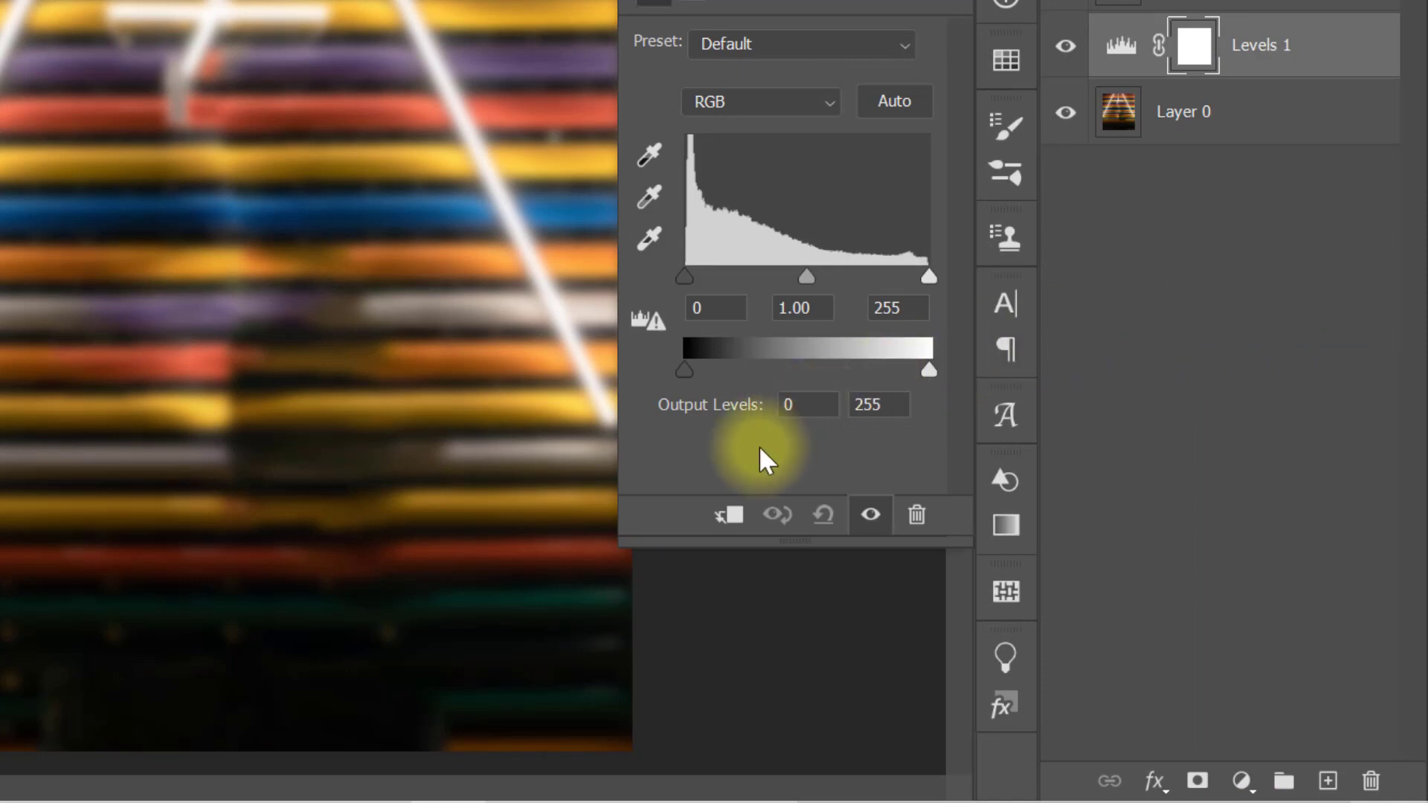
pyautogui.click(733, 515)
pyautogui.moveTo(685, 277); pyautogui.dragTo(699, 273)
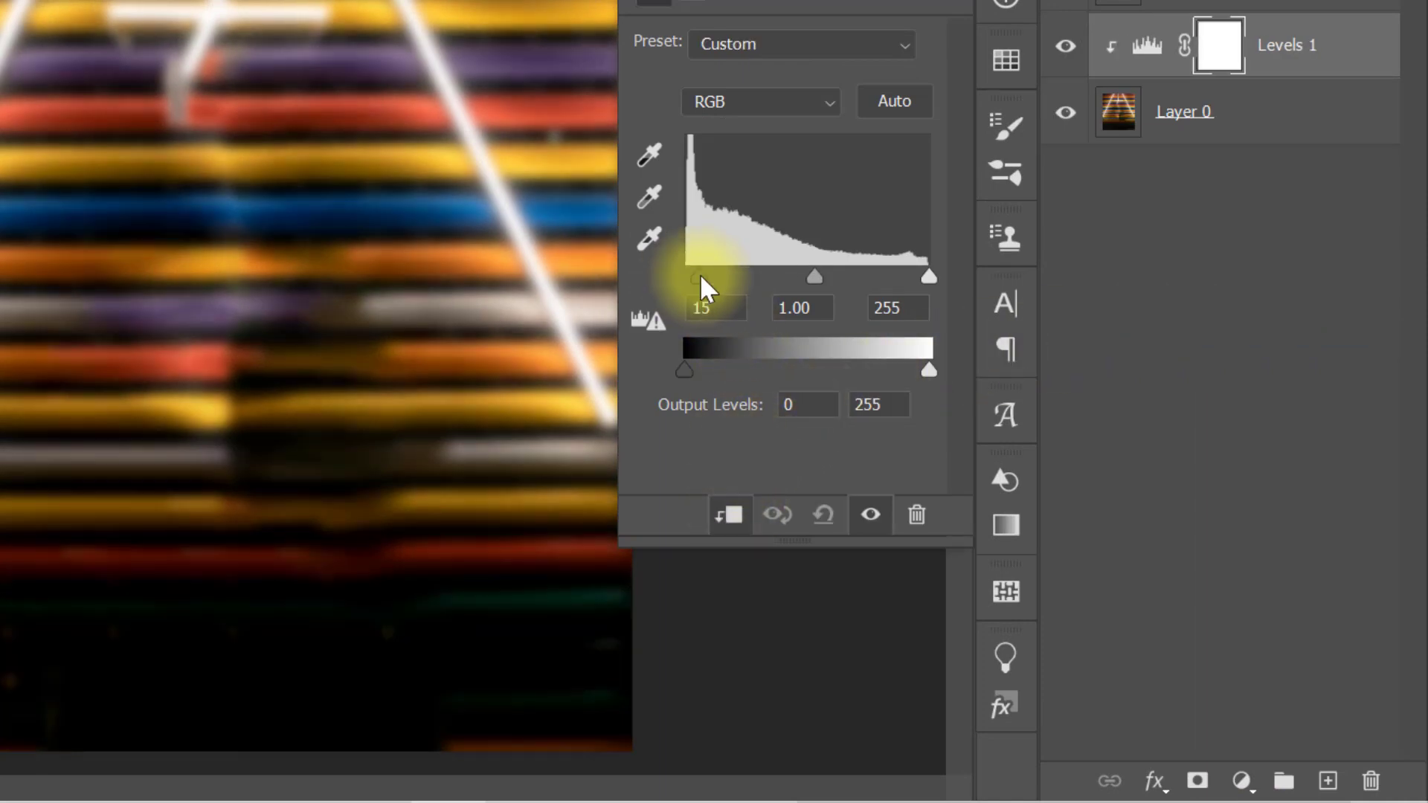
pyautogui.moveTo(929, 277); pyautogui.dragTo(906, 278)
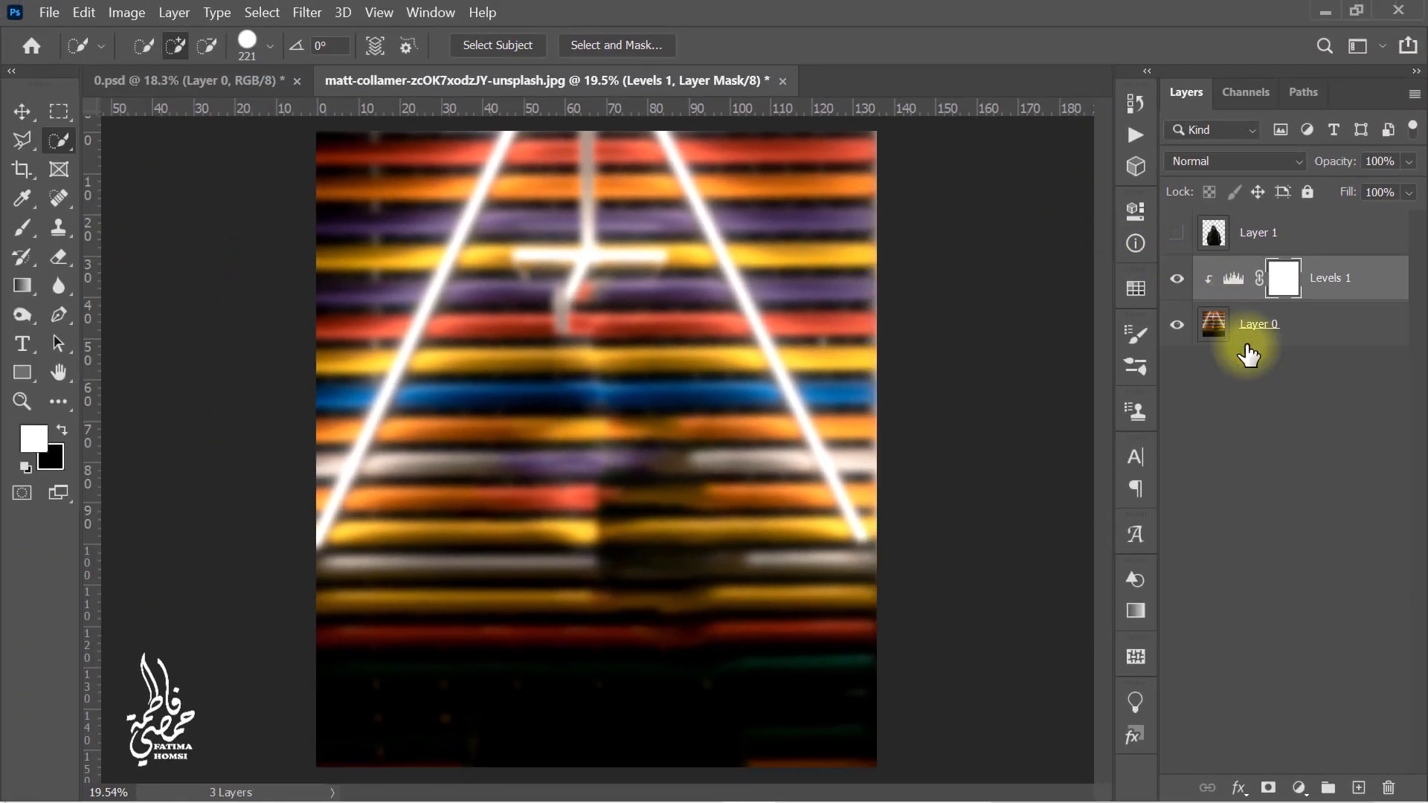
# Add a black (000000) Solid Color fill layer and place it beneath Layer 0
pyautogui.click(1294, 342)
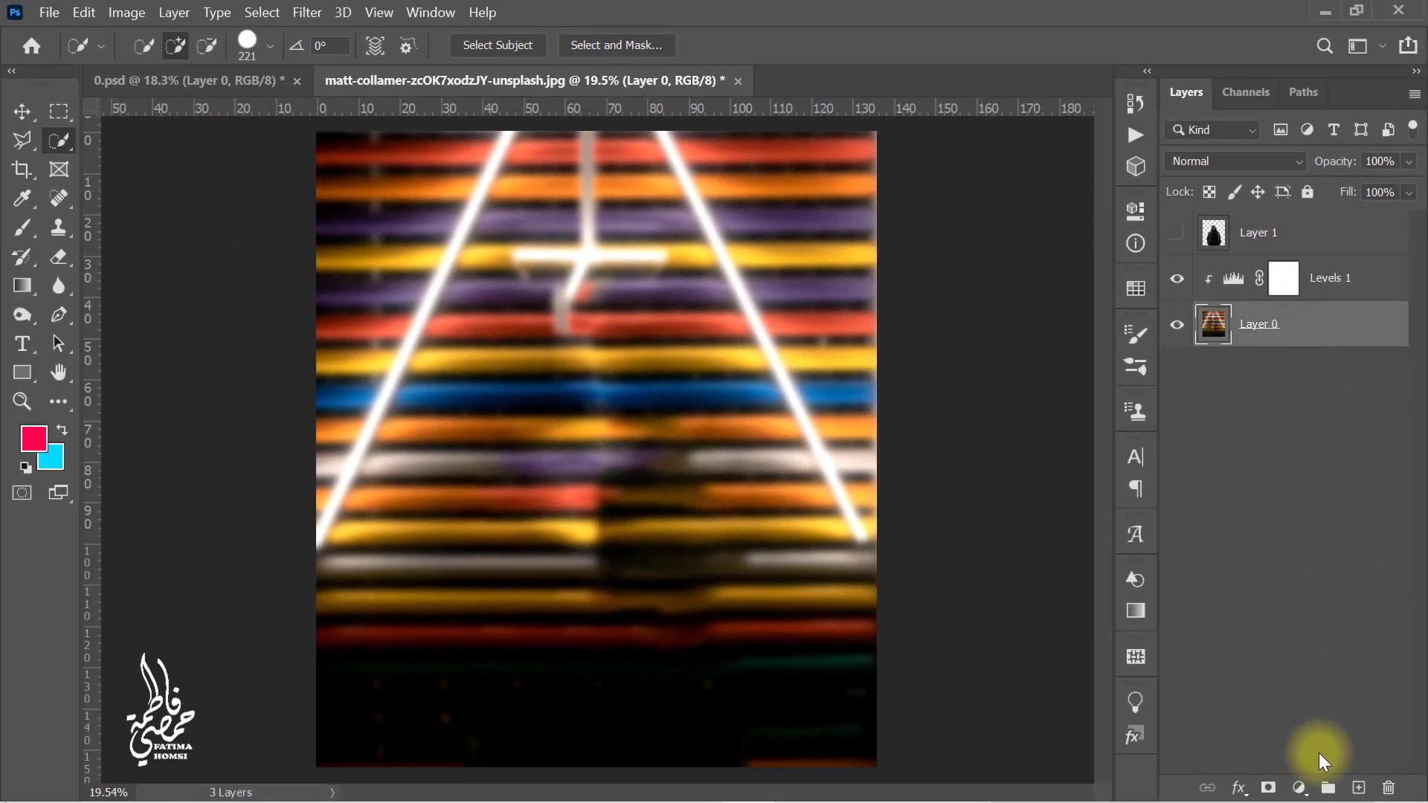
pyautogui.click(1300, 787)
pyautogui.click(1315, 391)
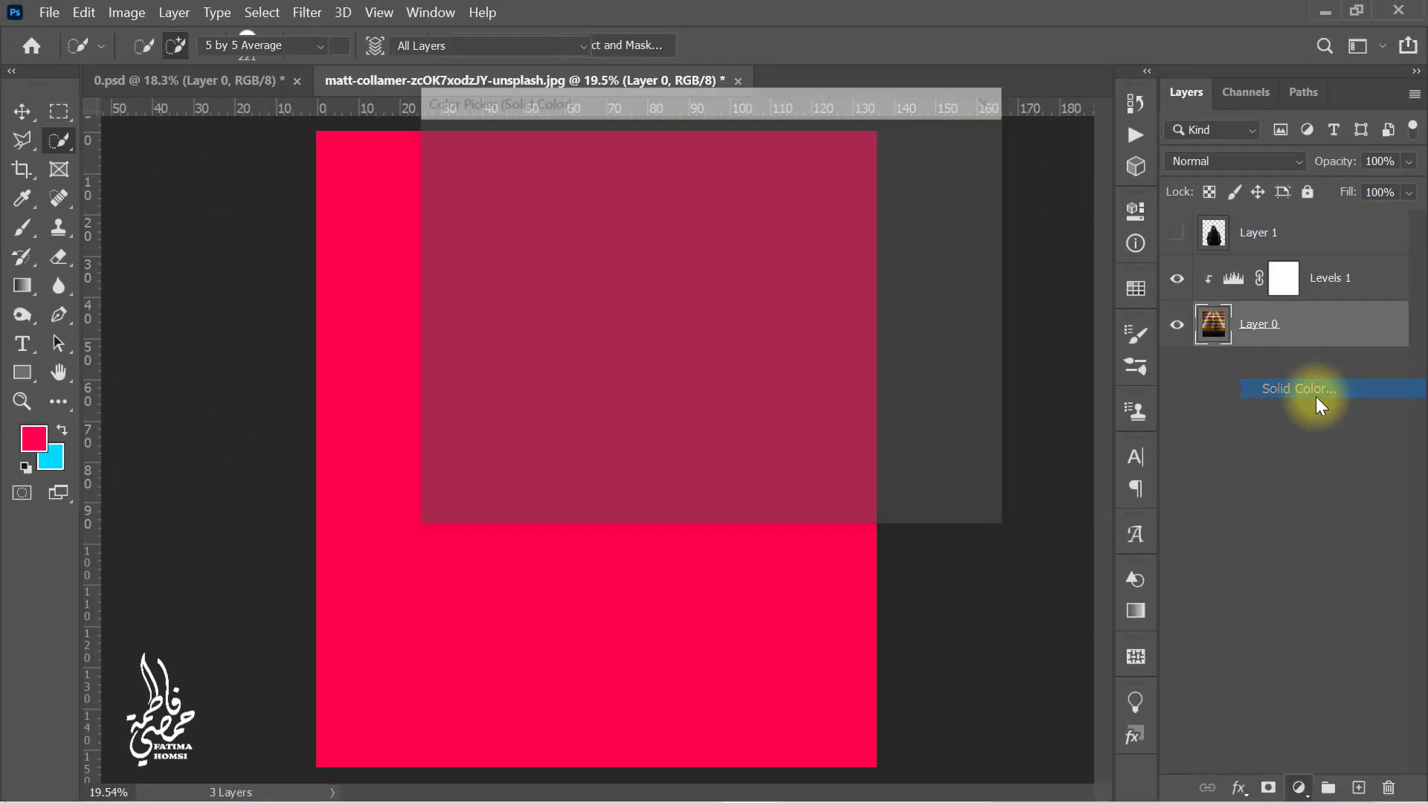
pyautogui.moveTo(587, 325); pyautogui.dragTo(374, 479)
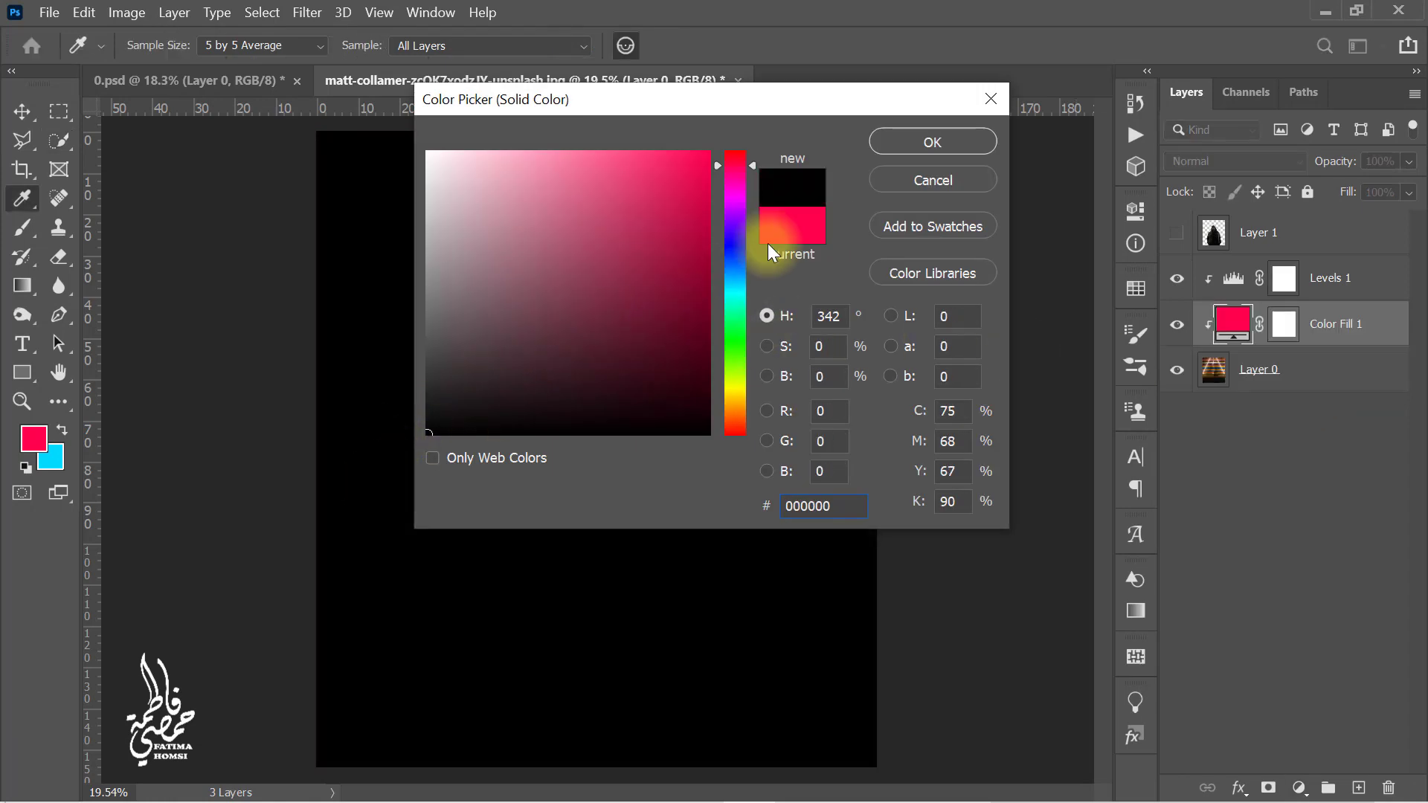
pyautogui.click(931, 142)
pyautogui.moveTo(1338, 334); pyautogui.dragTo(1346, 374)
# Set Layer 0's opacity to 60% to darken the blurred background
pyautogui.click(1307, 329)
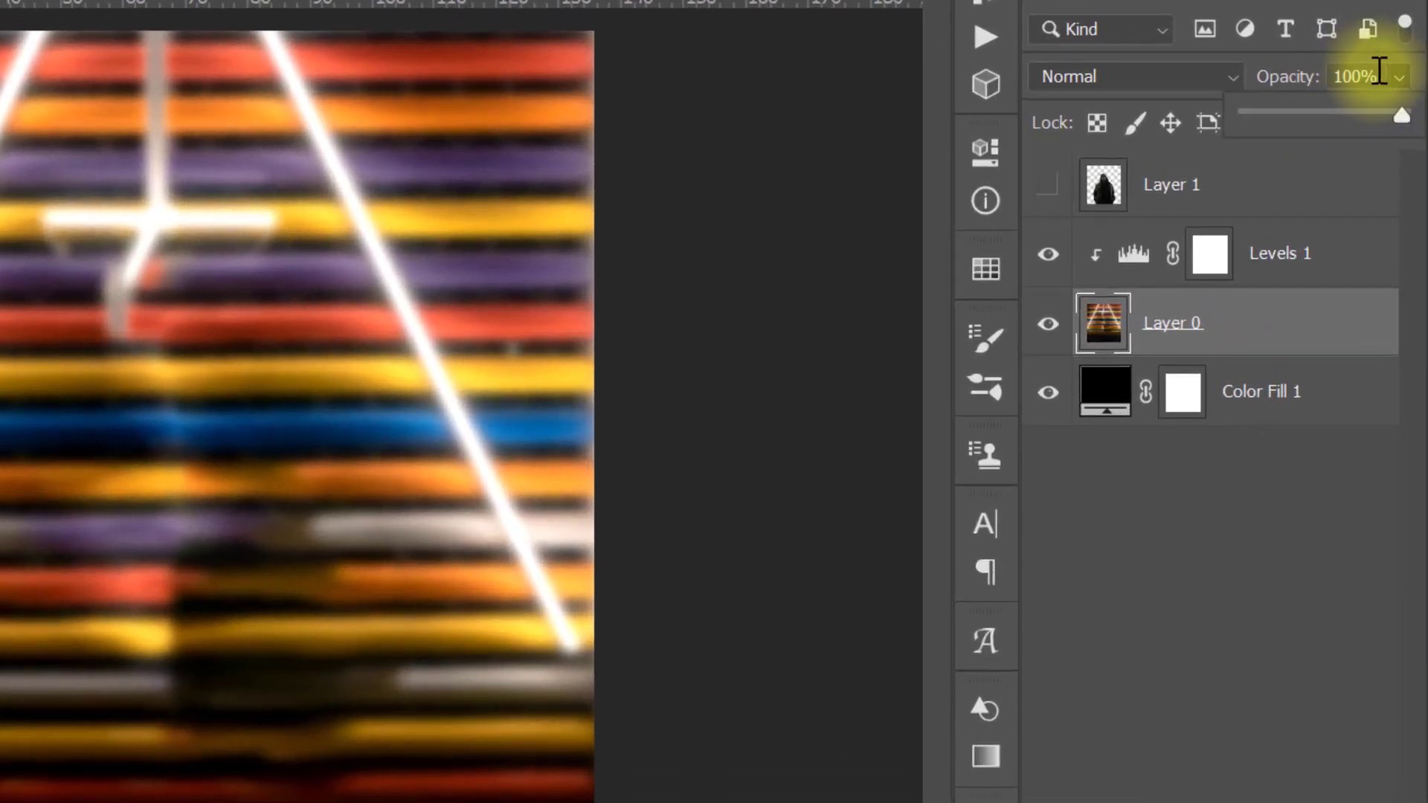
pyautogui.click(1387, 97)
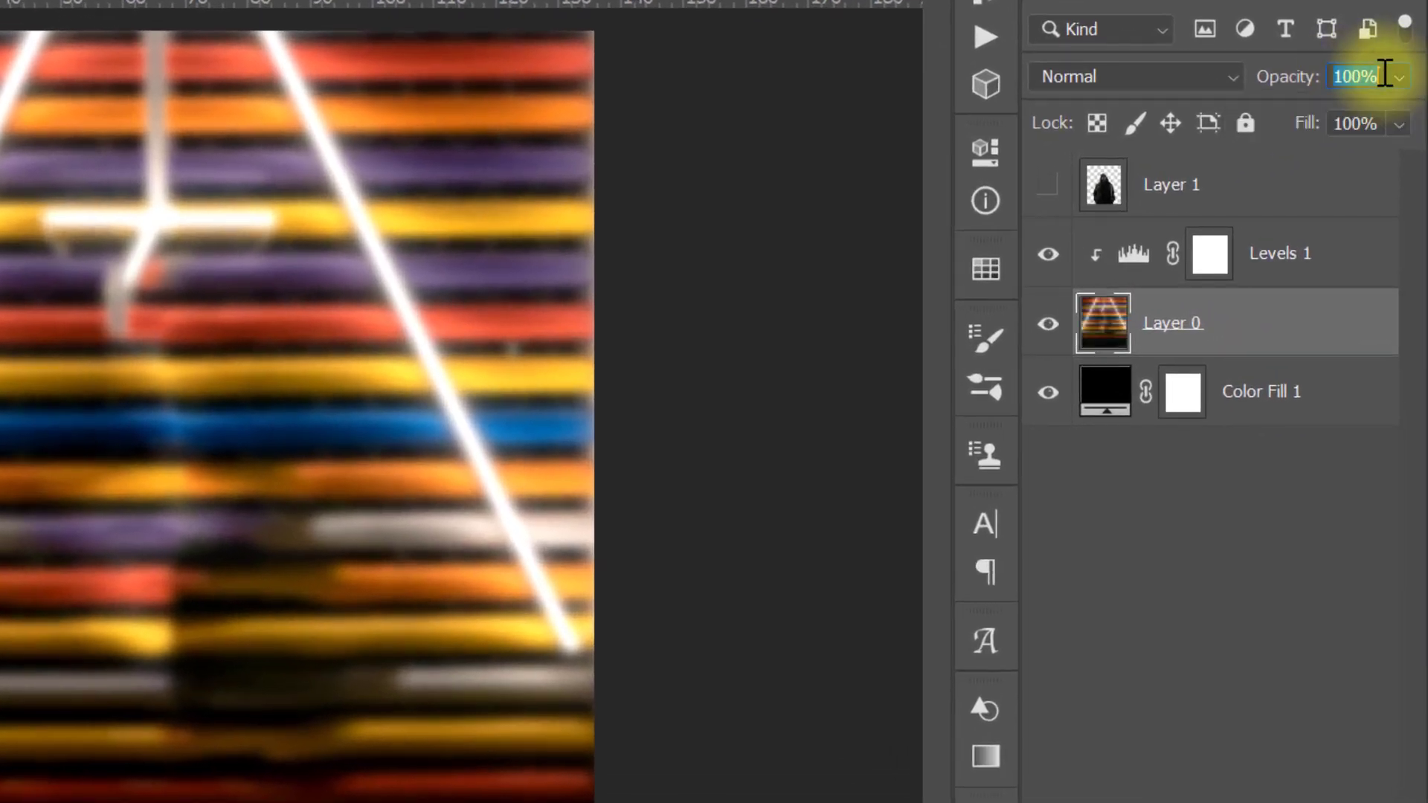
pyautogui.write('60')
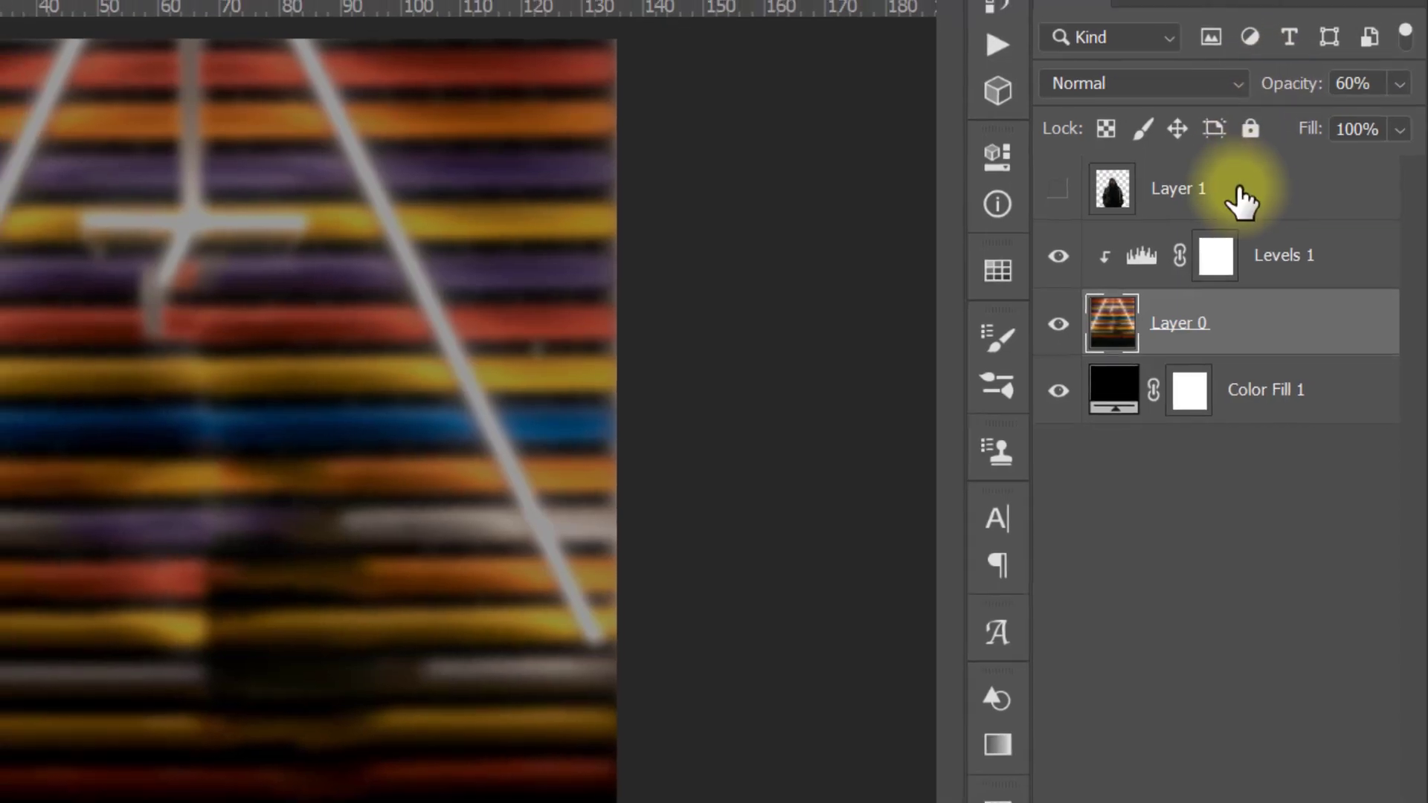
# Show Layer 1 with the cut-out man and add a Curves adjustment clipped to it
pyautogui.click(1237, 195)
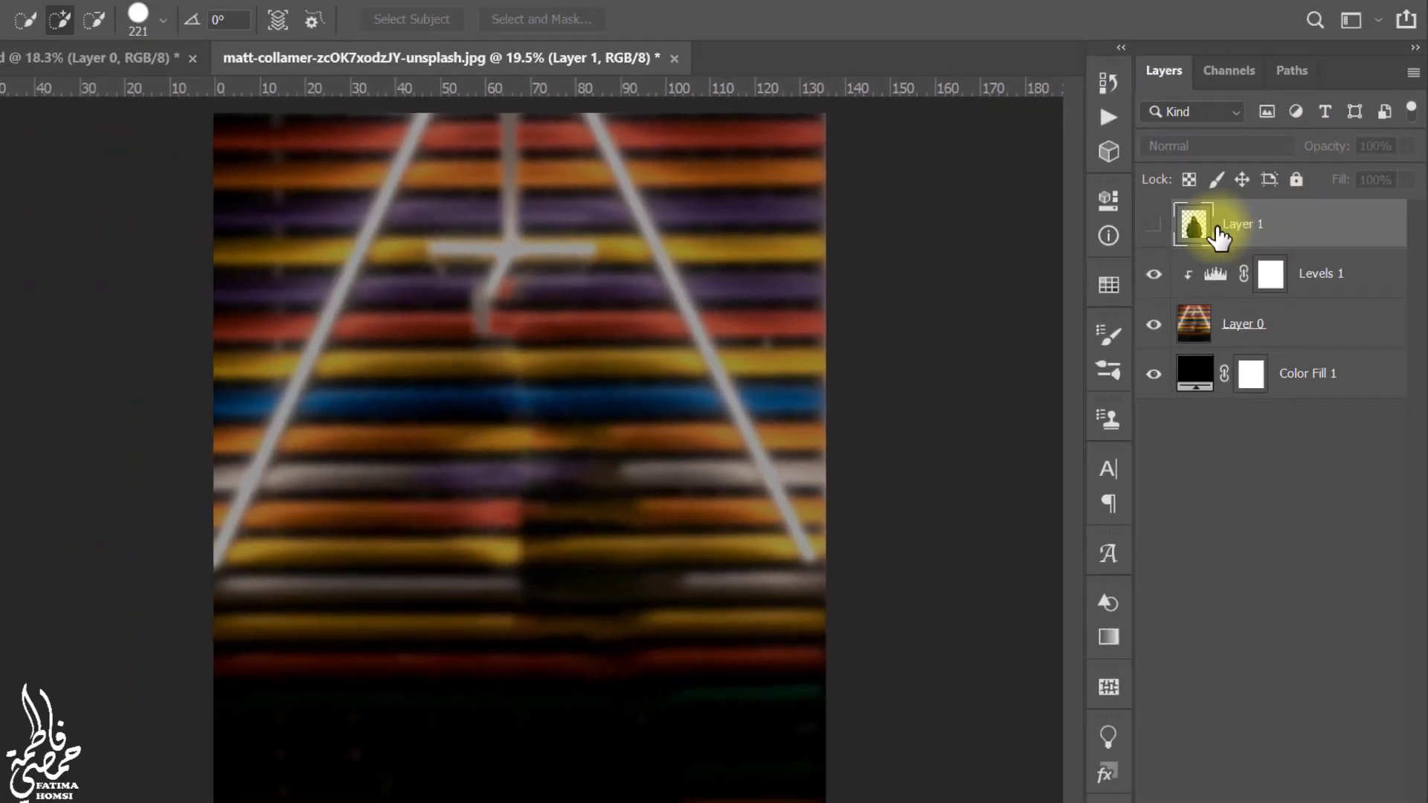
pyautogui.click(1047, 184)
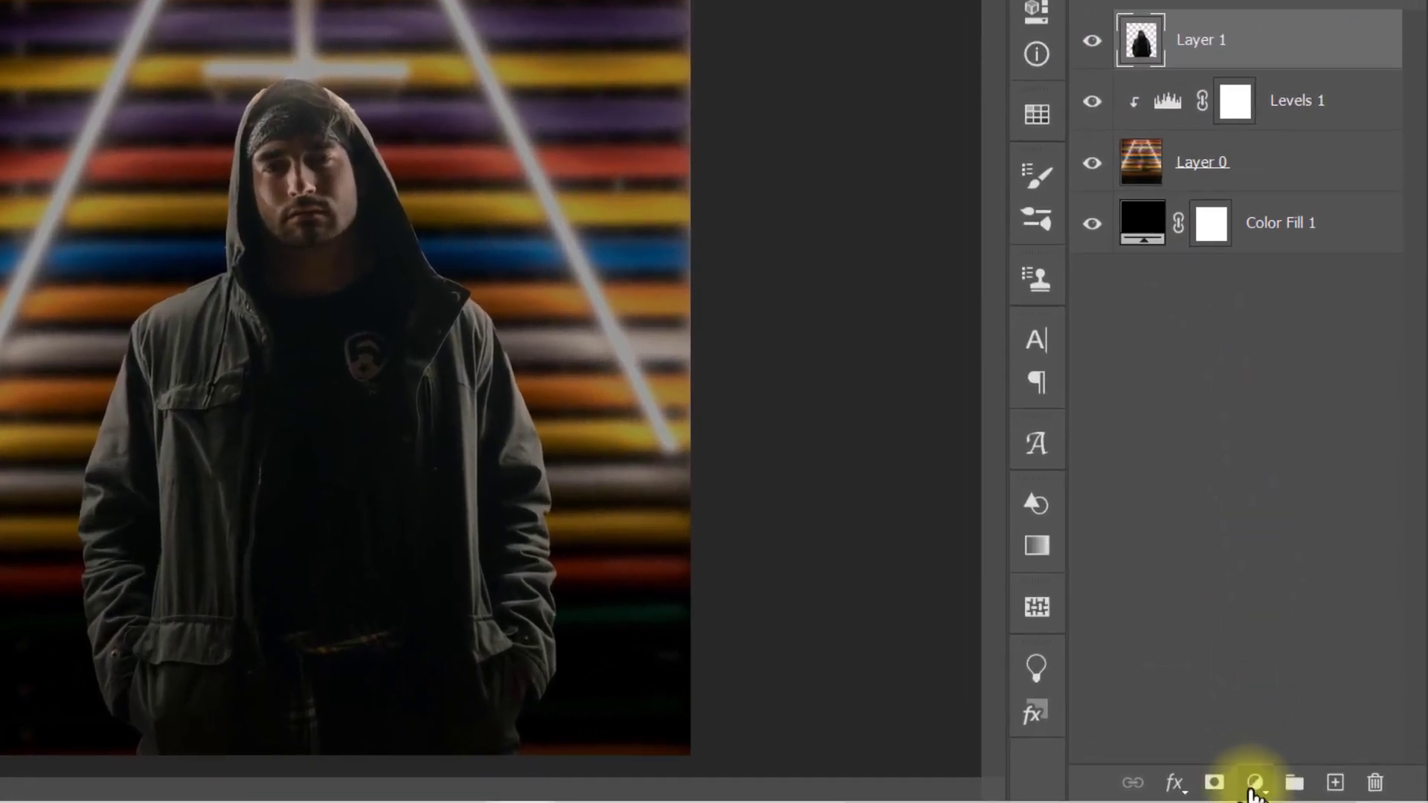
pyautogui.click(1299, 788)
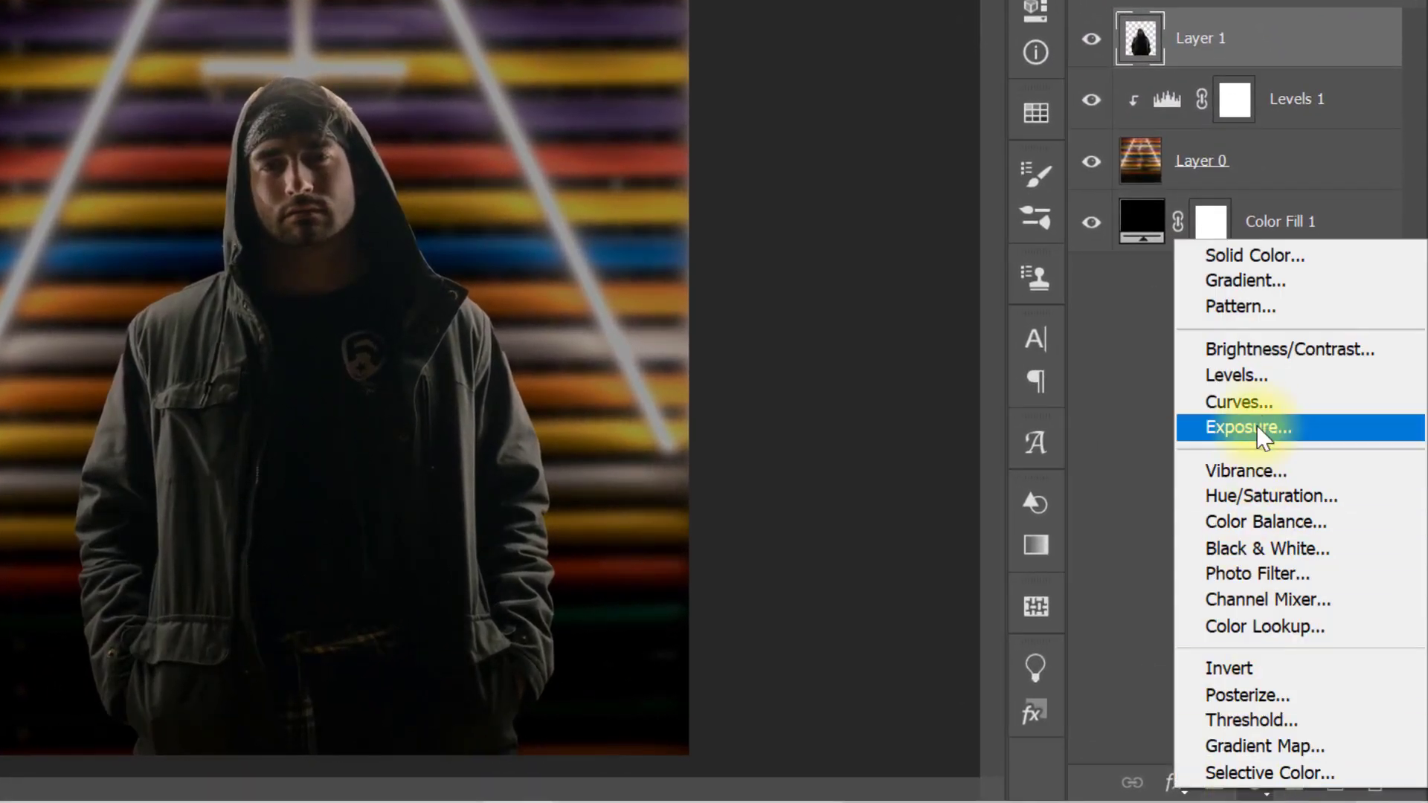
pyautogui.click(1260, 401)
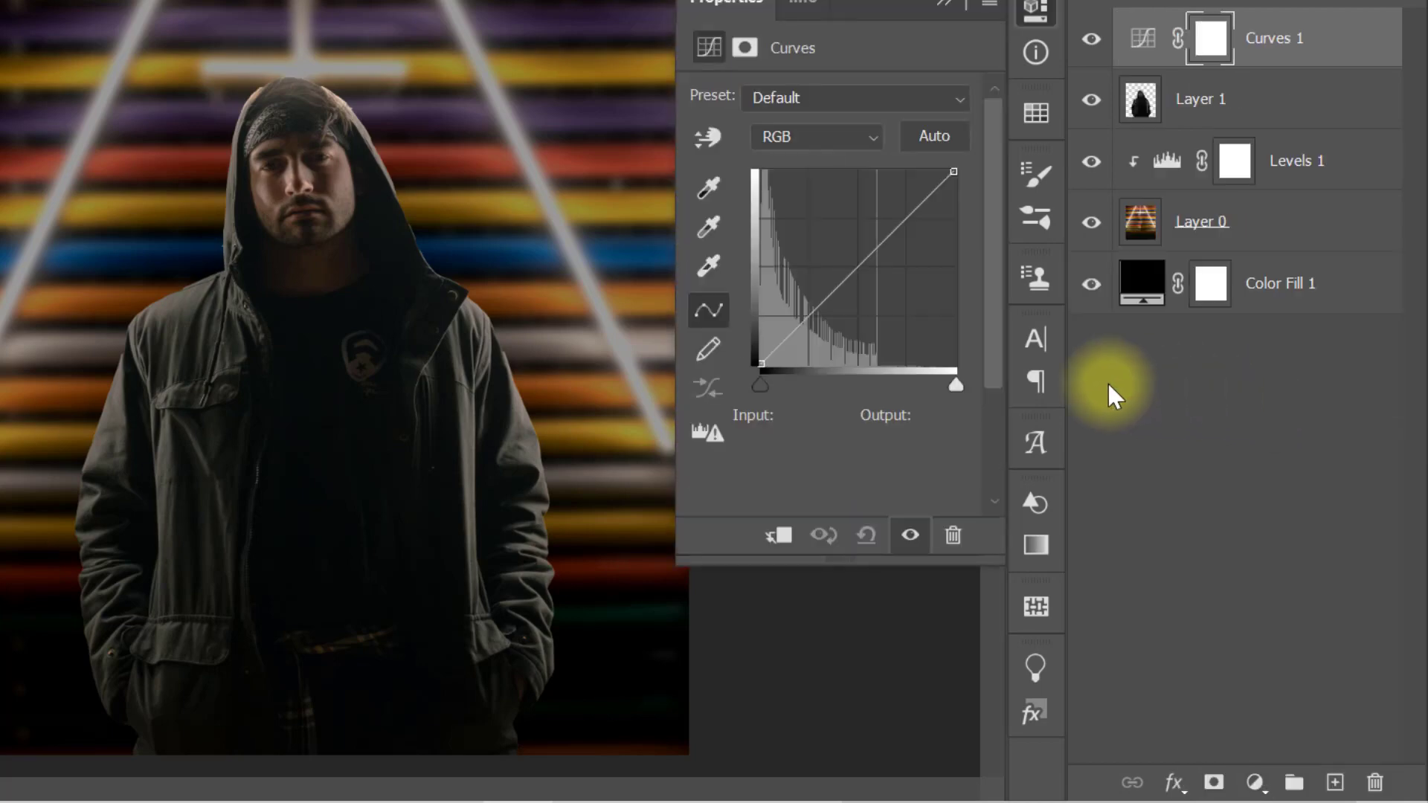
pyautogui.click(778, 536)
# Shape the man's curve with black input 18, slightly raised midtones and white input 243
pyautogui.moveTo(758, 370); pyautogui.dragTo(774, 366)
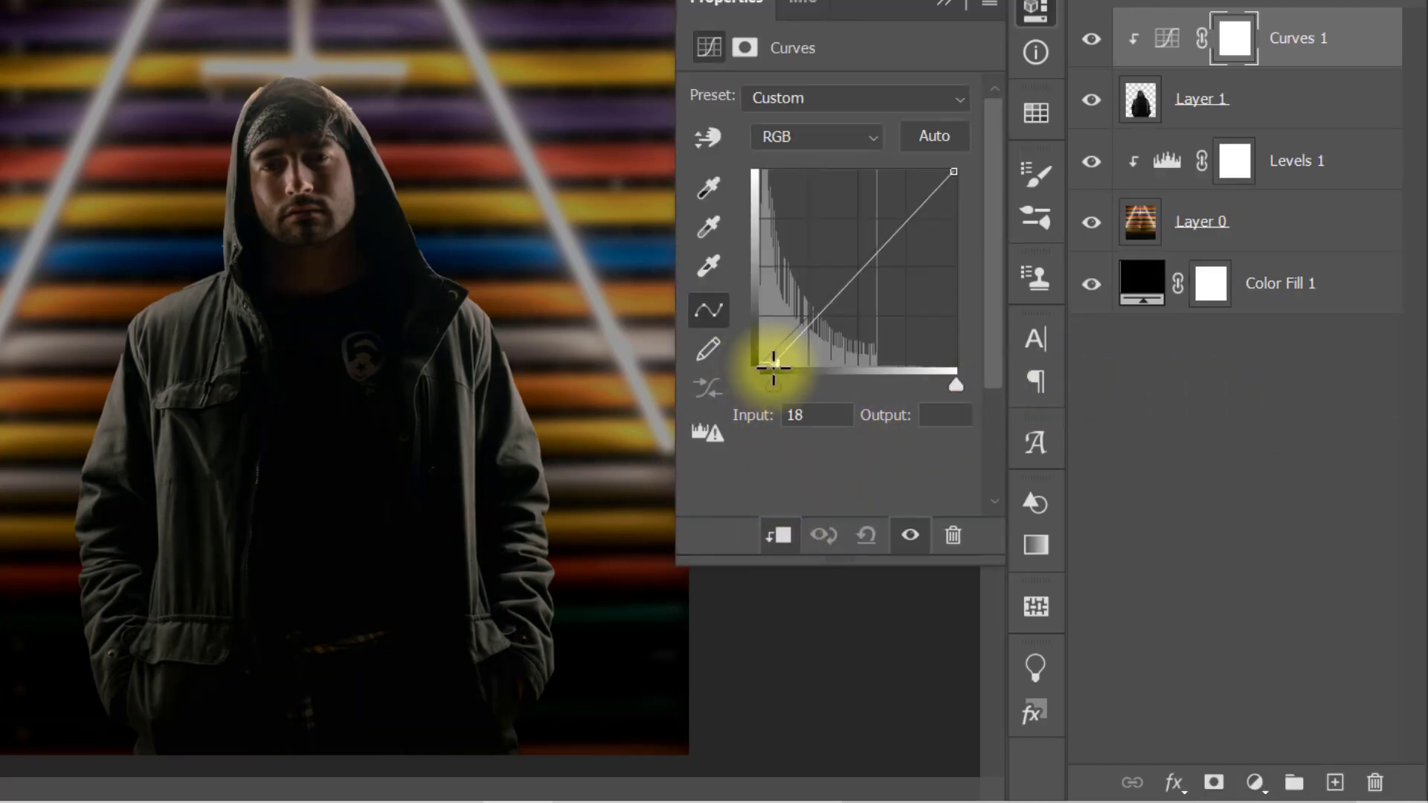
pyautogui.moveTo(863, 269); pyautogui.dragTo(856, 259)
pyautogui.moveTo(953, 171); pyautogui.dragTo(940, 172)
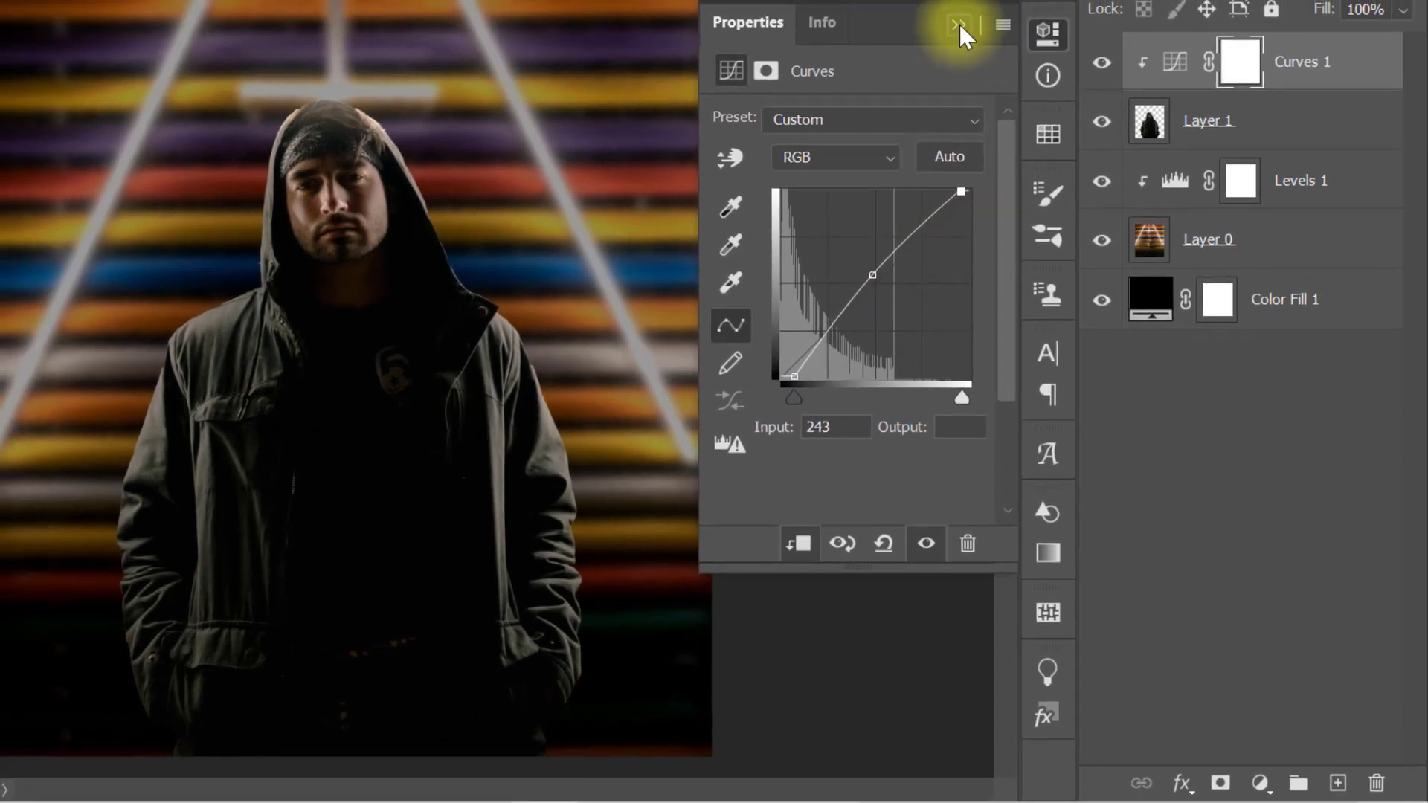
pyautogui.click(941, 1)
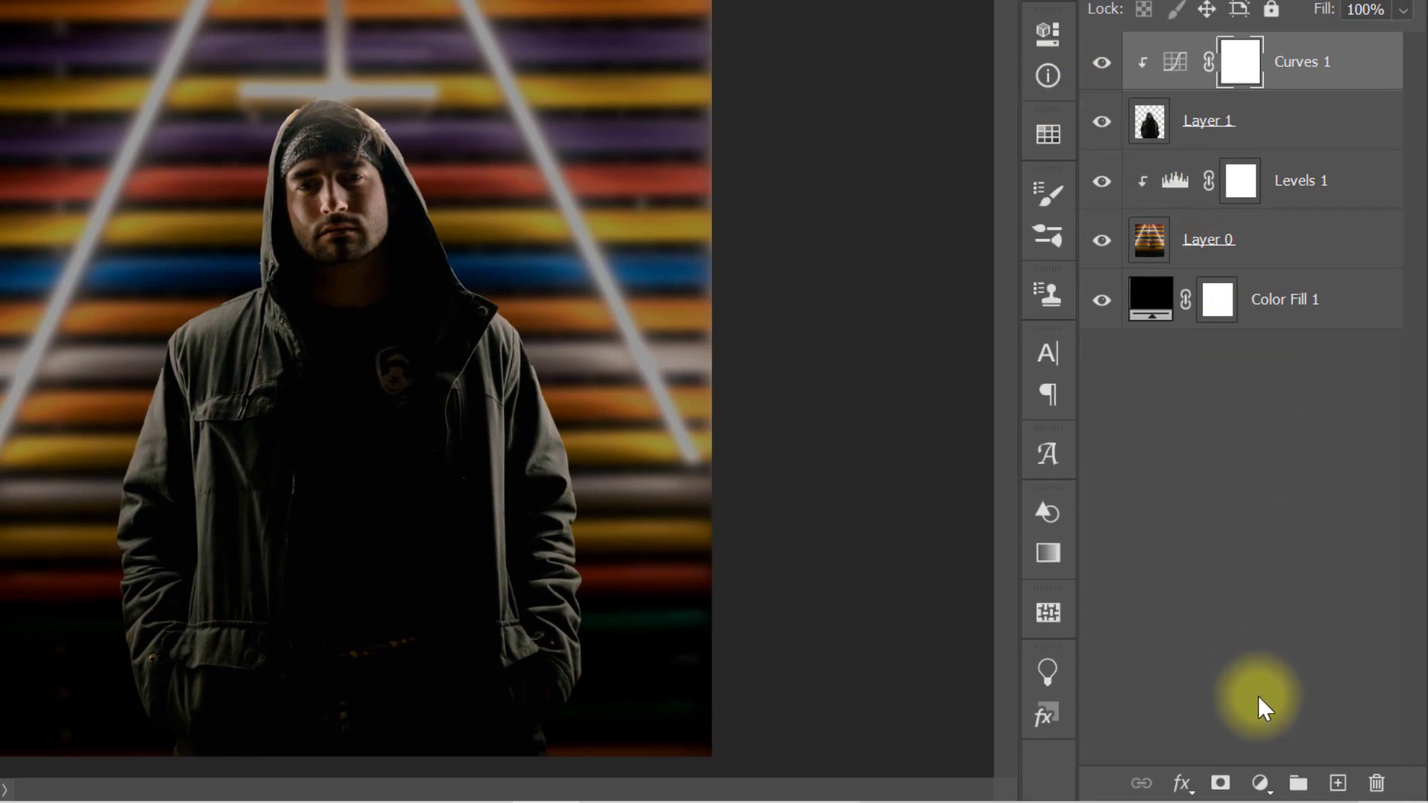
# Add a Gradient fill layer above Curves 1, using ff004e as the gradient's starting color
pyautogui.click(1258, 783)
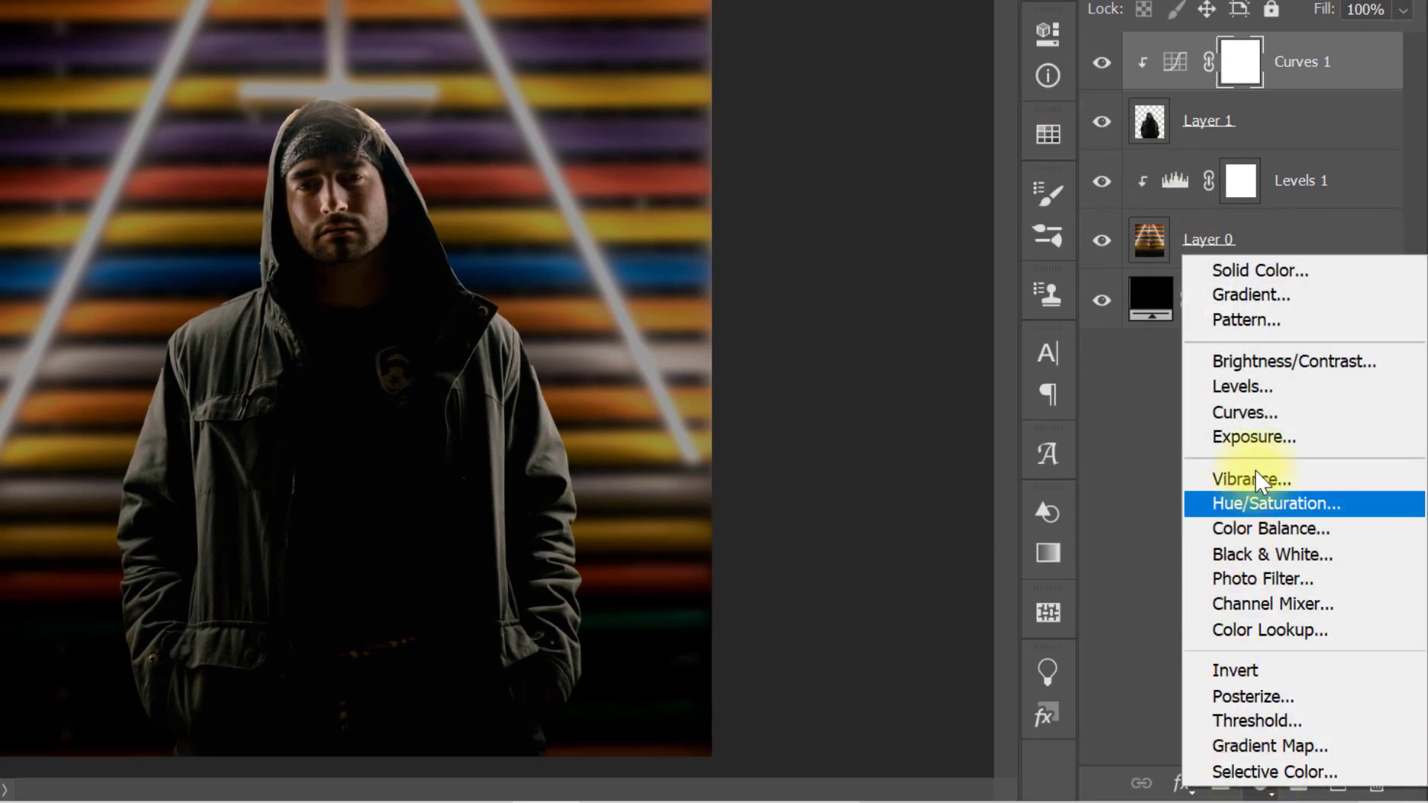
pyautogui.click(1287, 300)
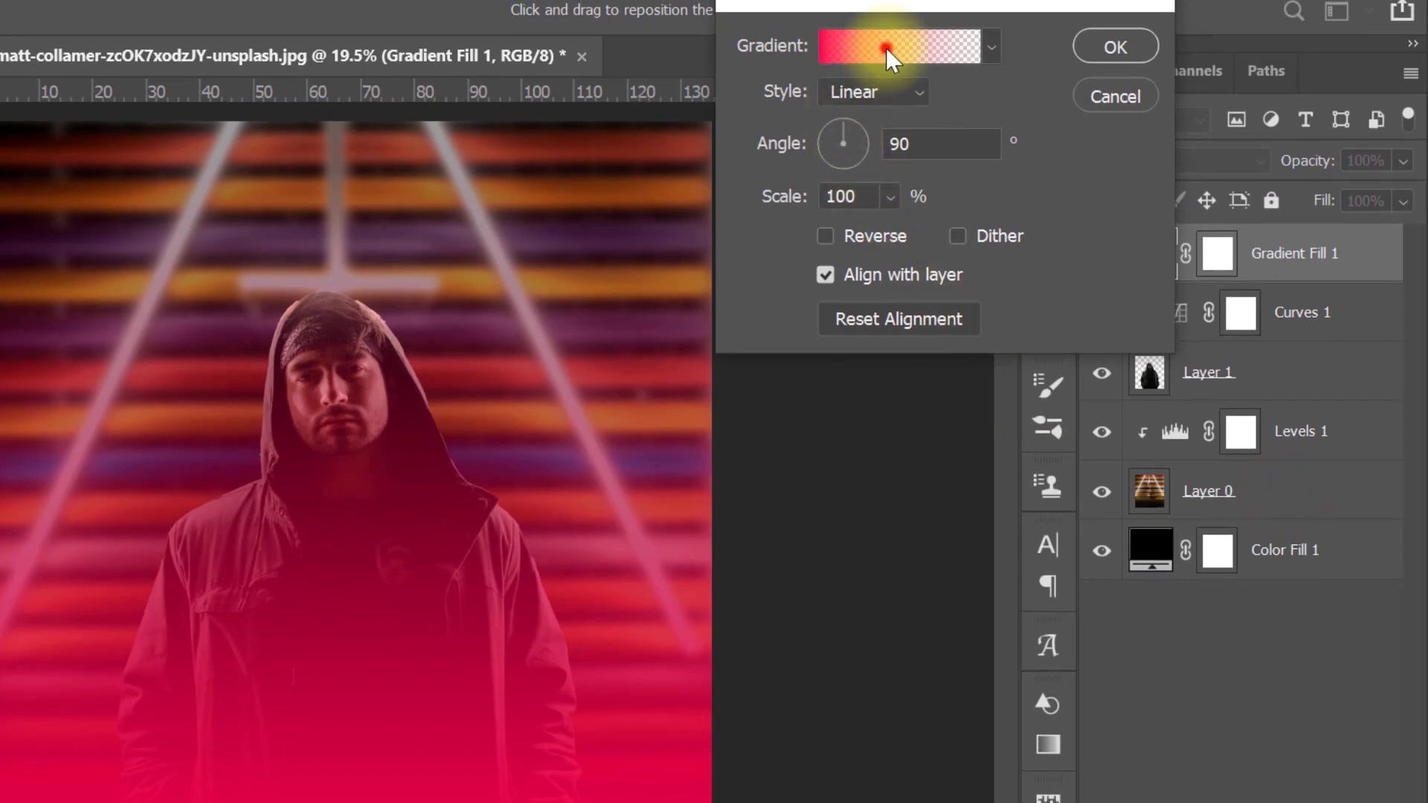
pyautogui.click(886, 47)
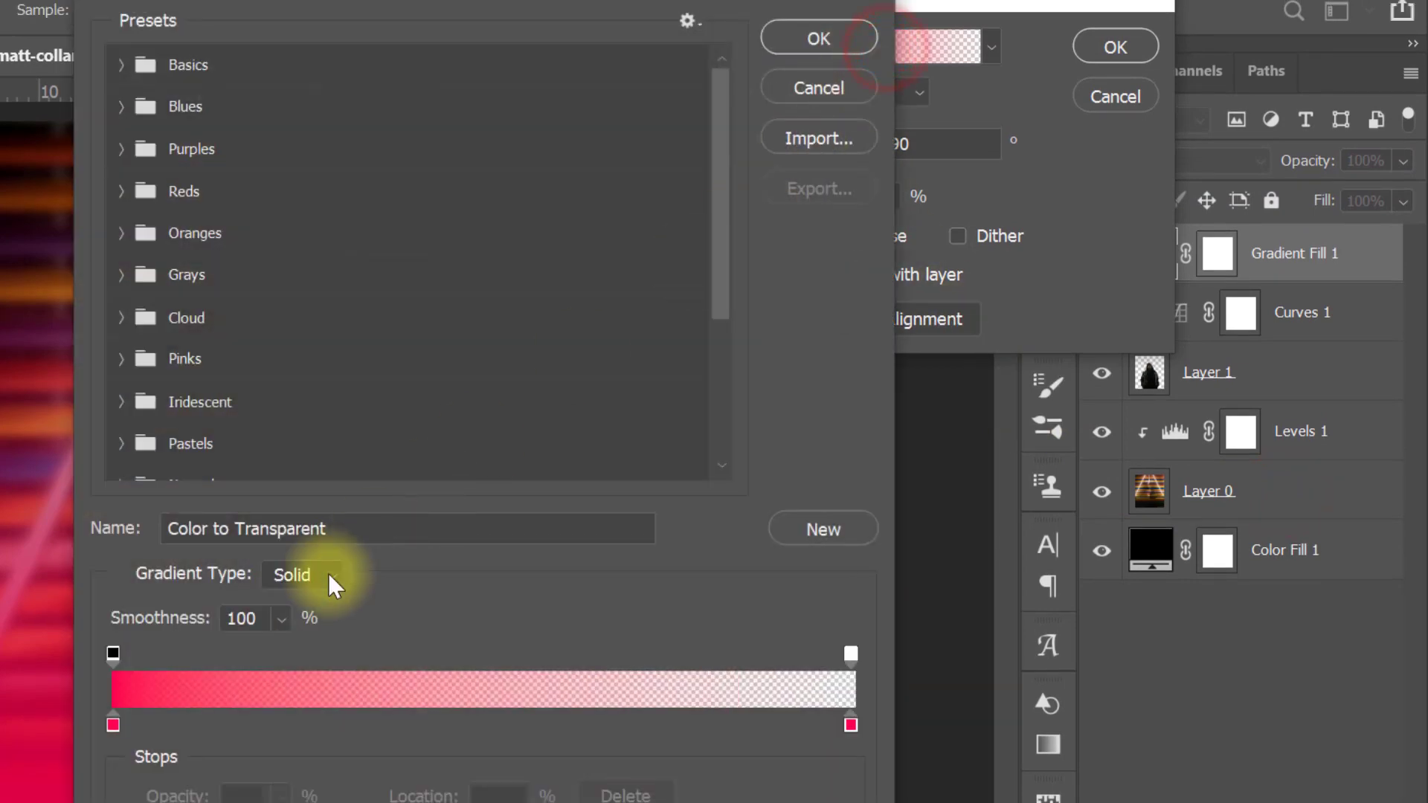
pyautogui.doubleClick(113, 725)
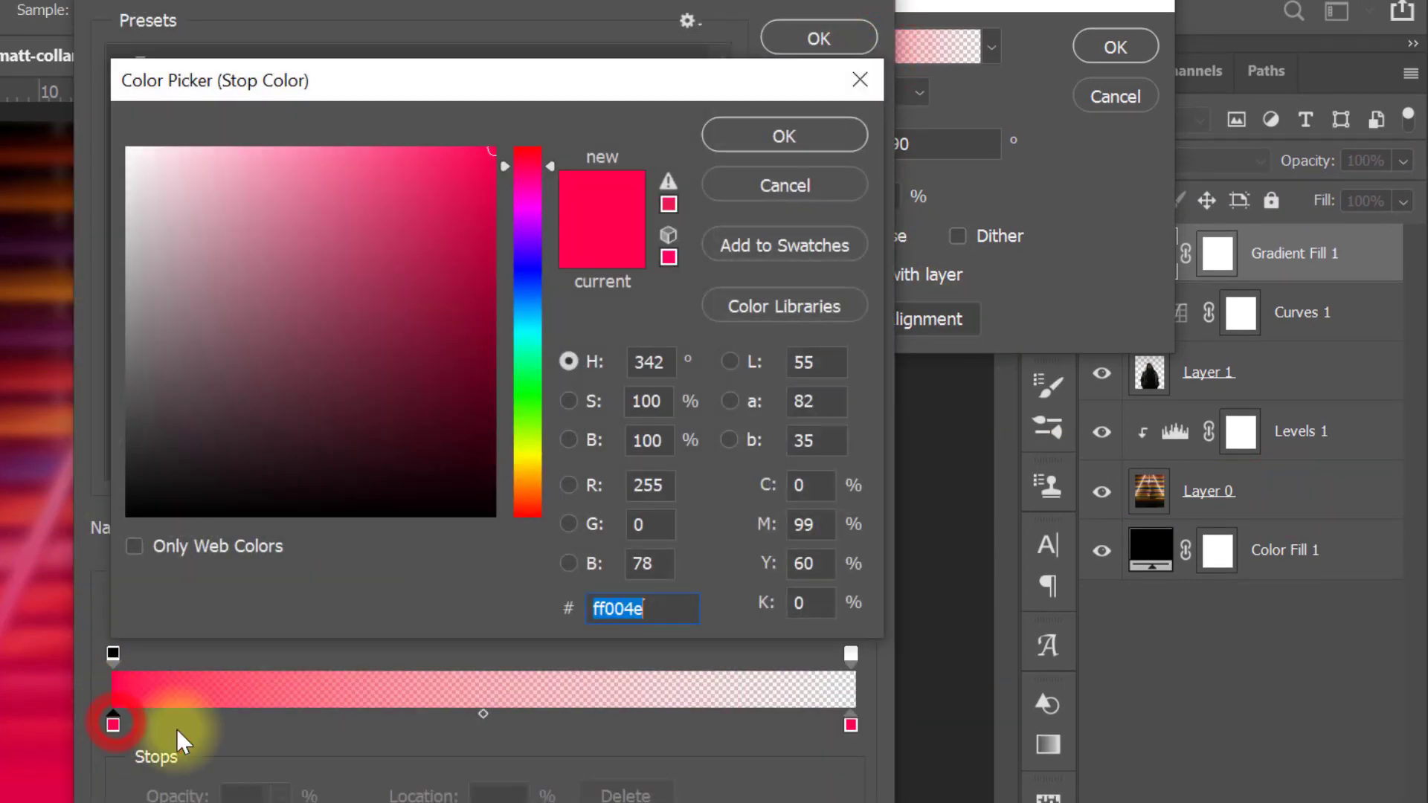
pyautogui.doubleClick(645, 611)
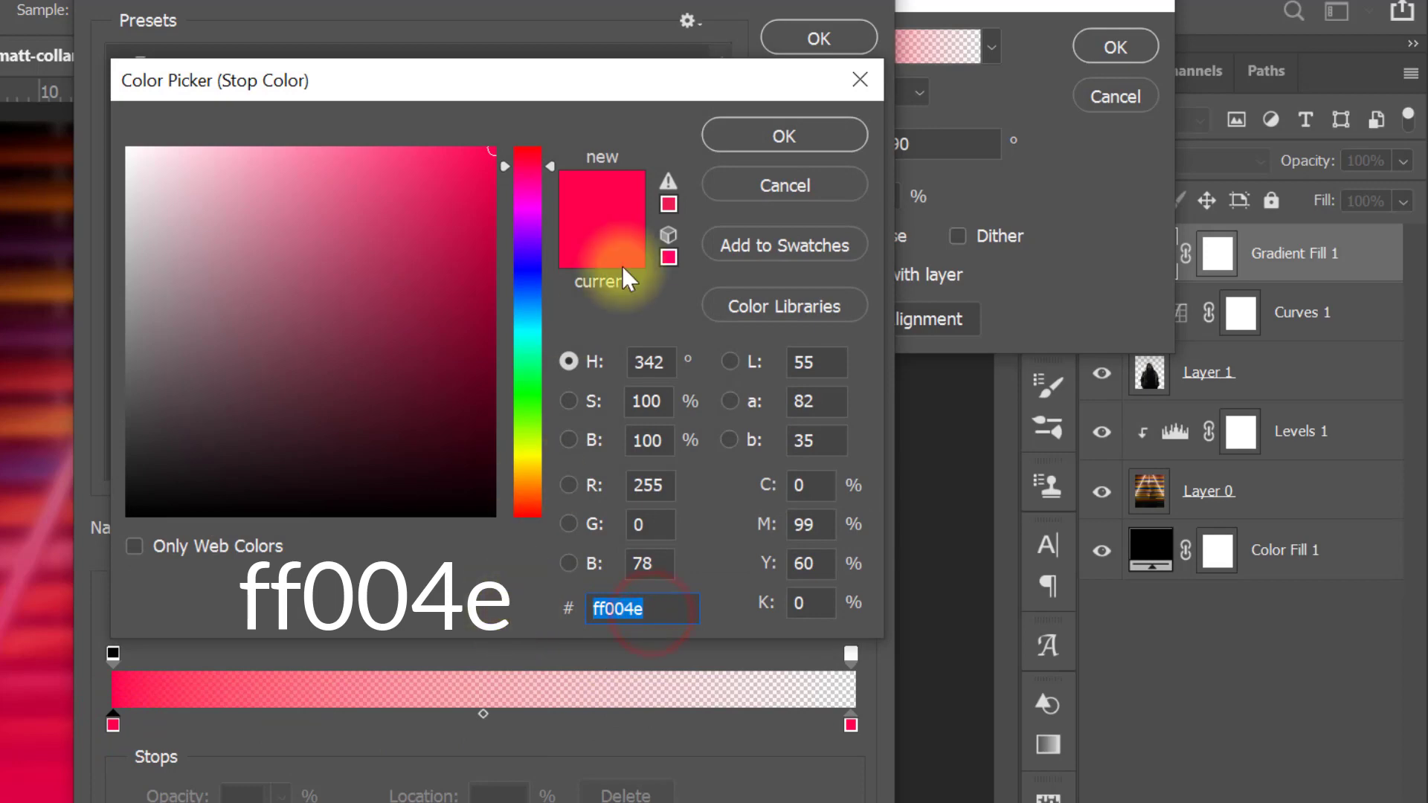
pyautogui.click(742, 130)
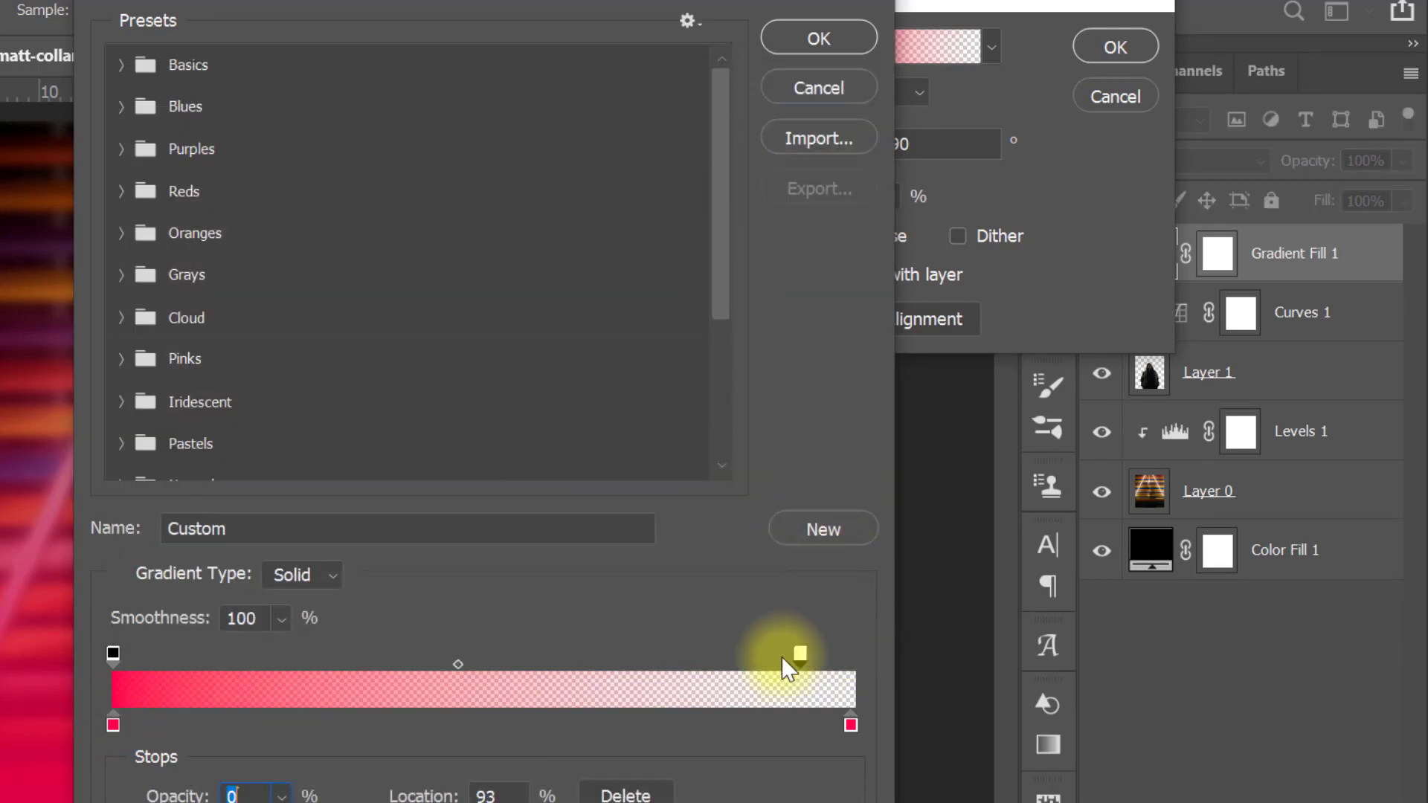
# Move the gradient's transparent stop to location 72% and set the fill's angle to 0 degrees
pyautogui.moveTo(781, 657); pyautogui.dragTo(654, 655)
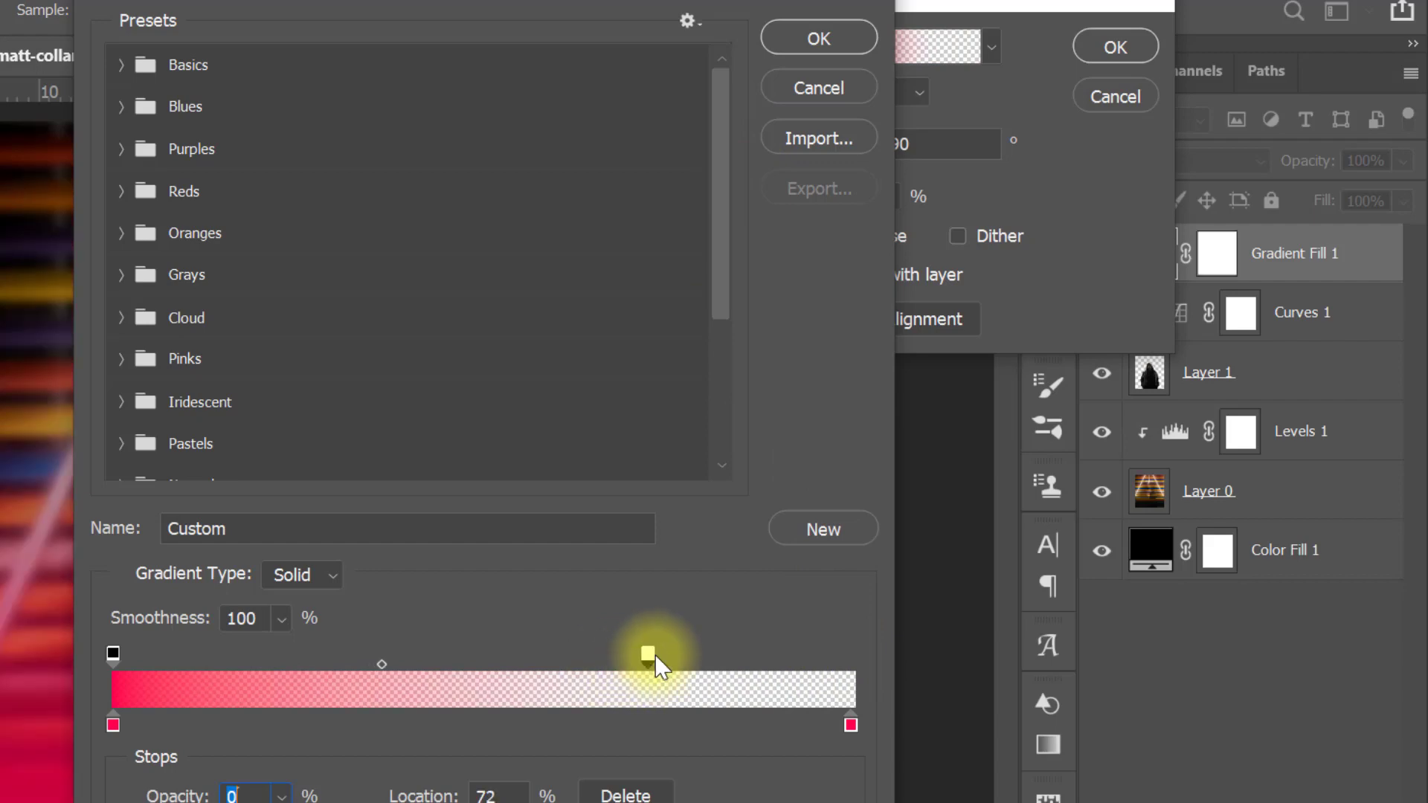
pyautogui.click(806, 37)
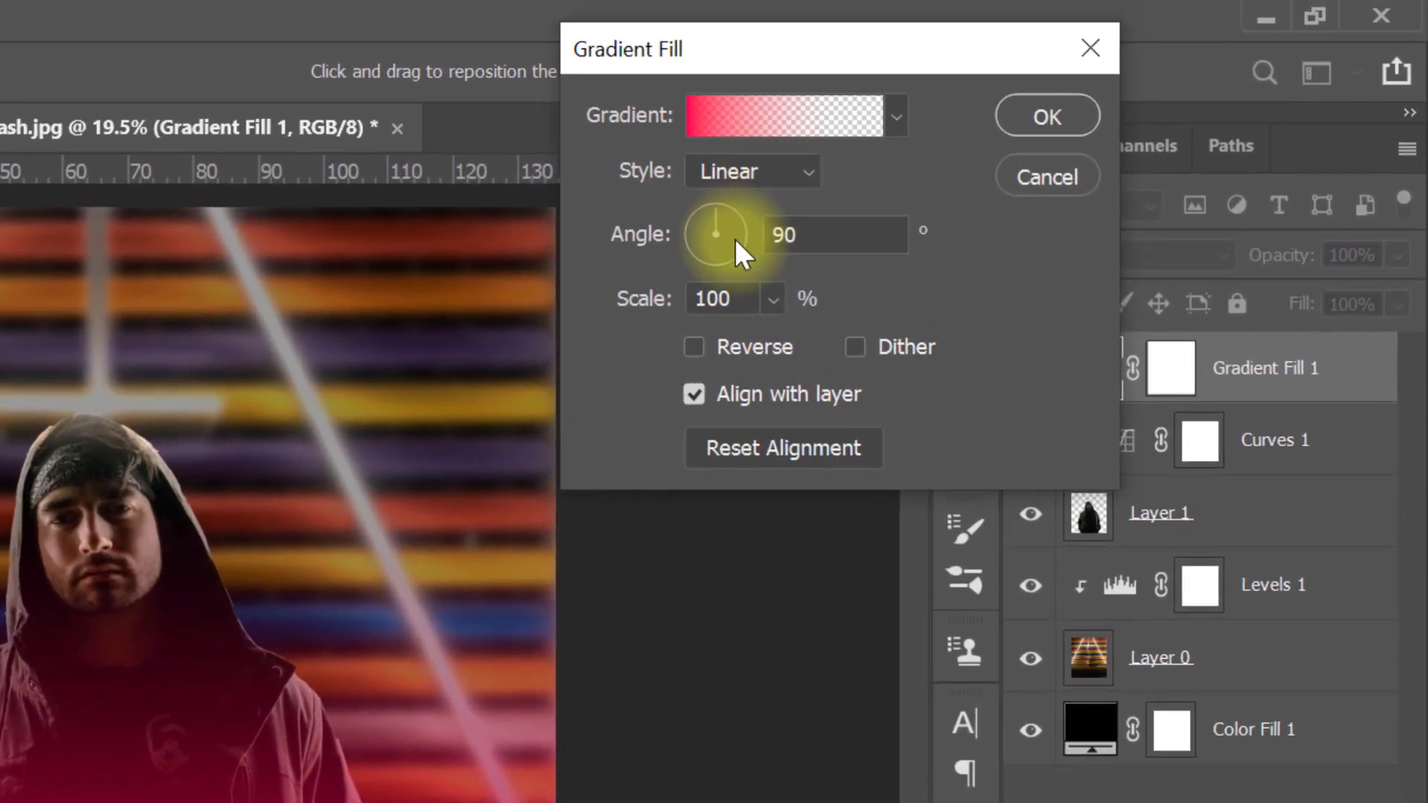
pyautogui.moveTo(819, 233); pyautogui.dragTo(717, 233)
pyautogui.write('0')
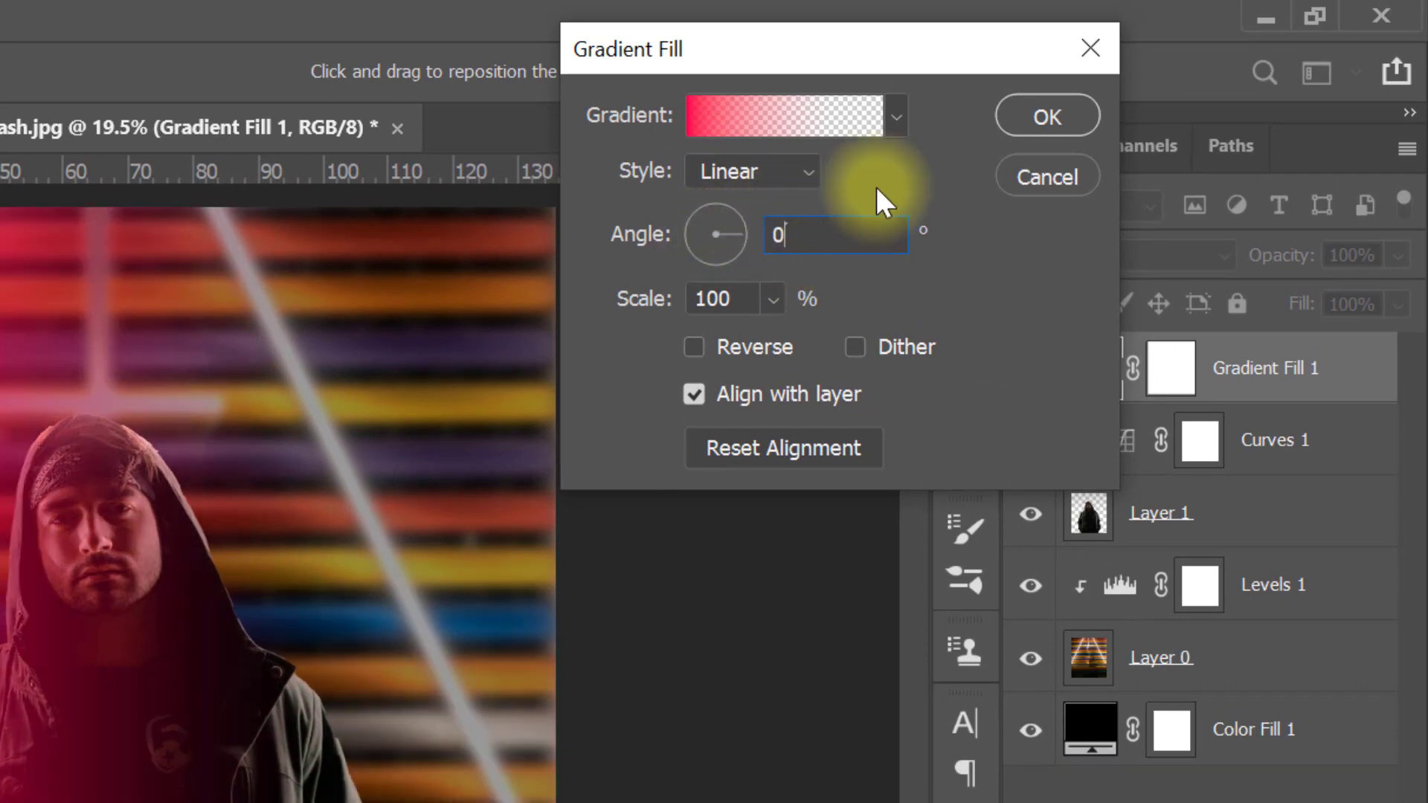
pyautogui.click(1046, 117)
# Duplicate Gradient Fill 1 and change the copy's starting color stop to cyan 00d8ff
pyautogui.hotkey('ctrl', 'j')
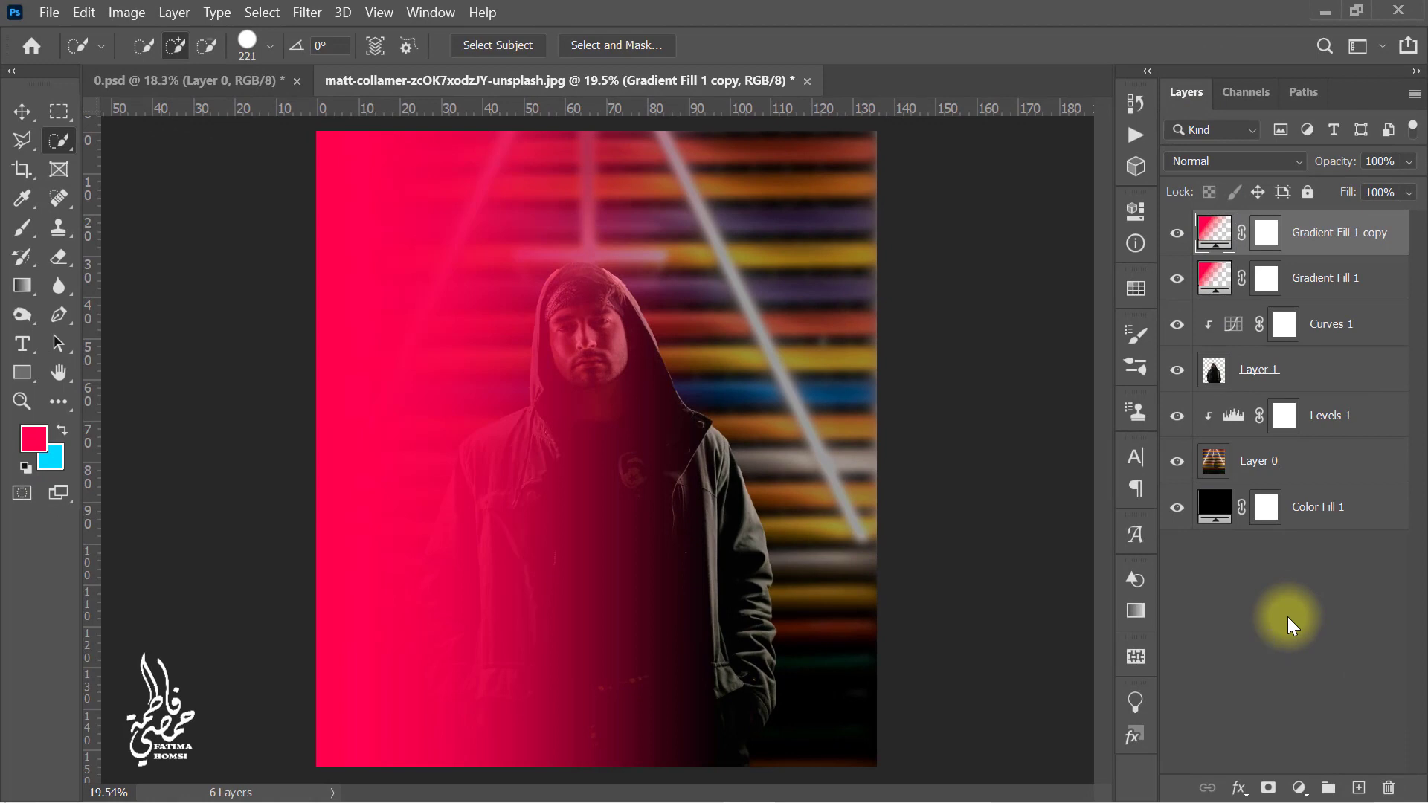
pyautogui.doubleClick(1213, 237)
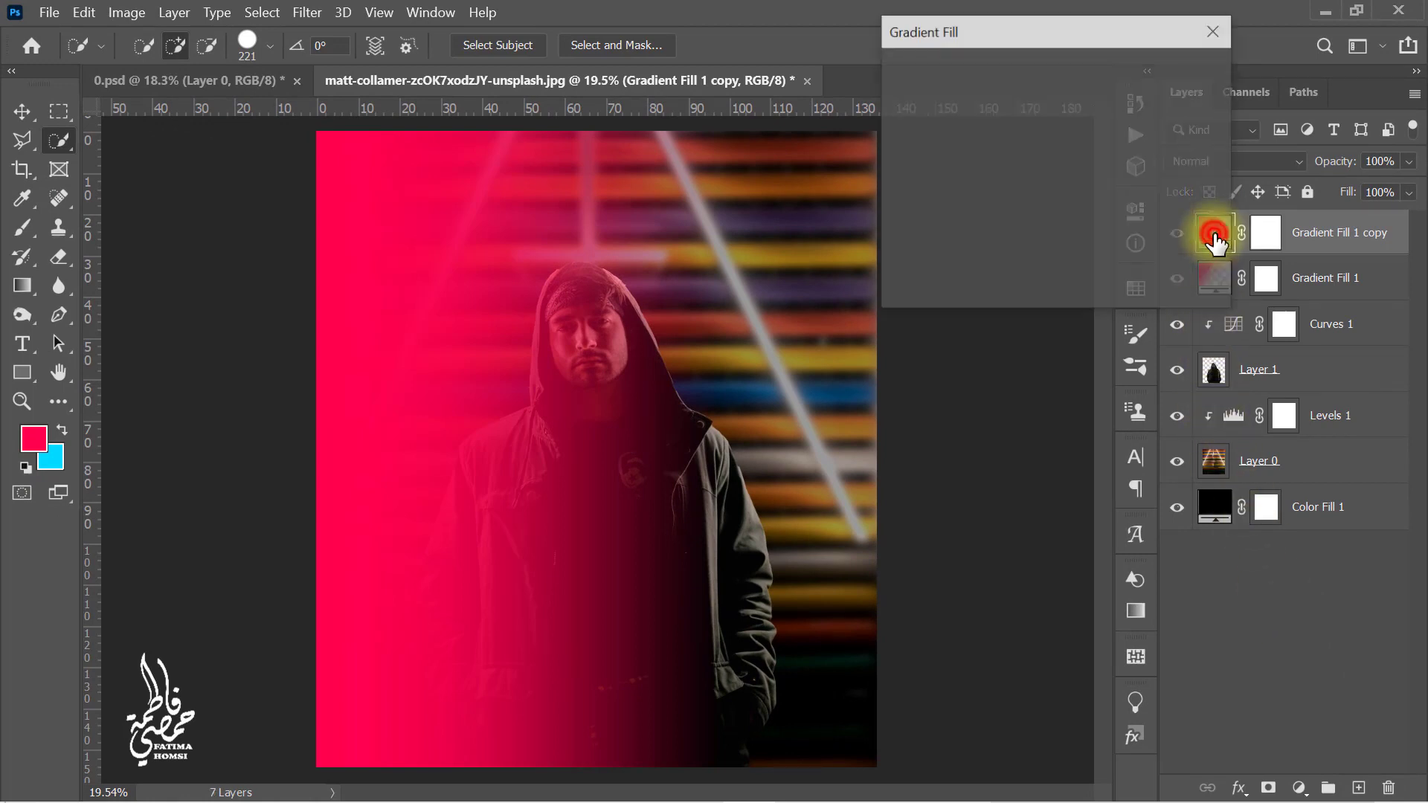
pyautogui.click(1039, 74)
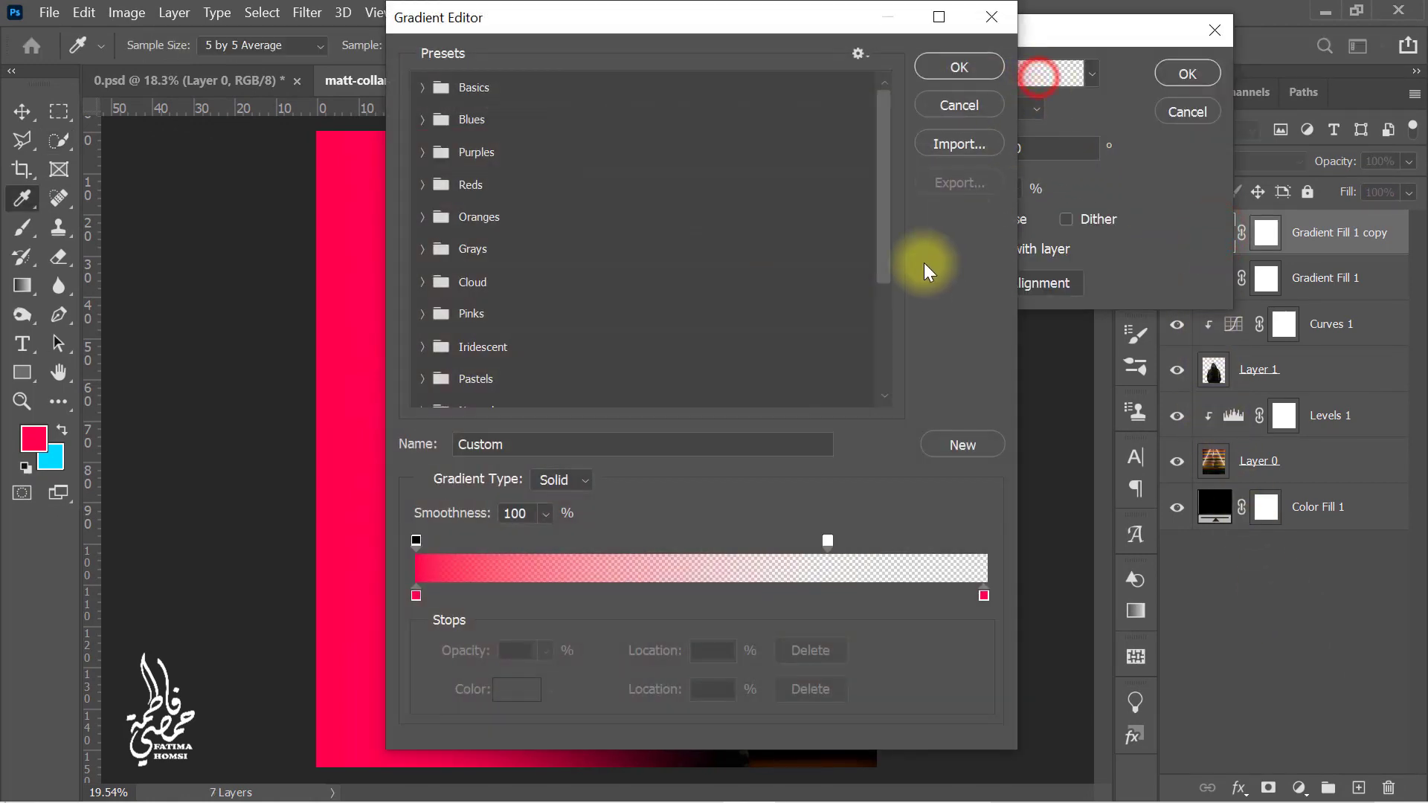
pyautogui.doubleClick(417, 595)
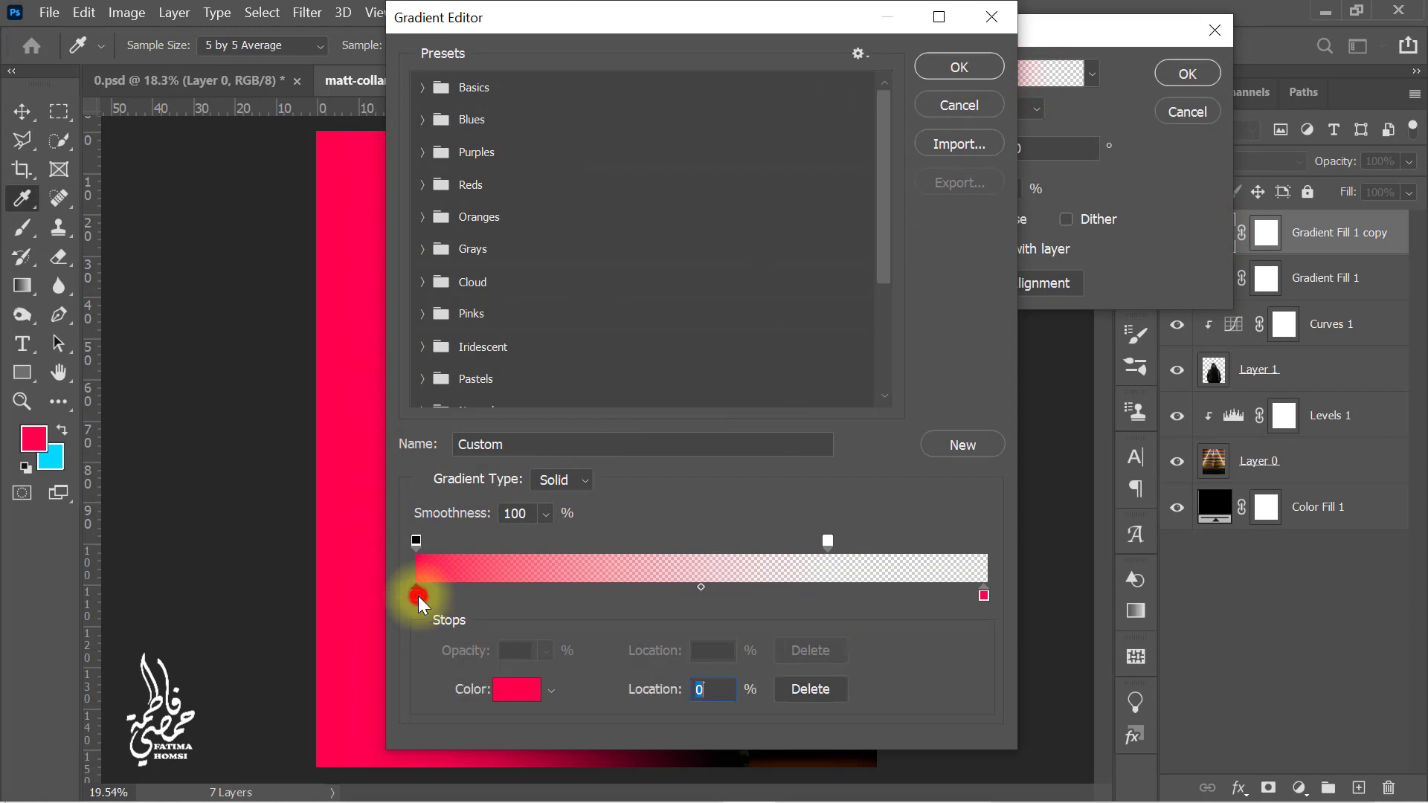
pyautogui.click(59, 458)
pyautogui.doubleClick(833, 504)
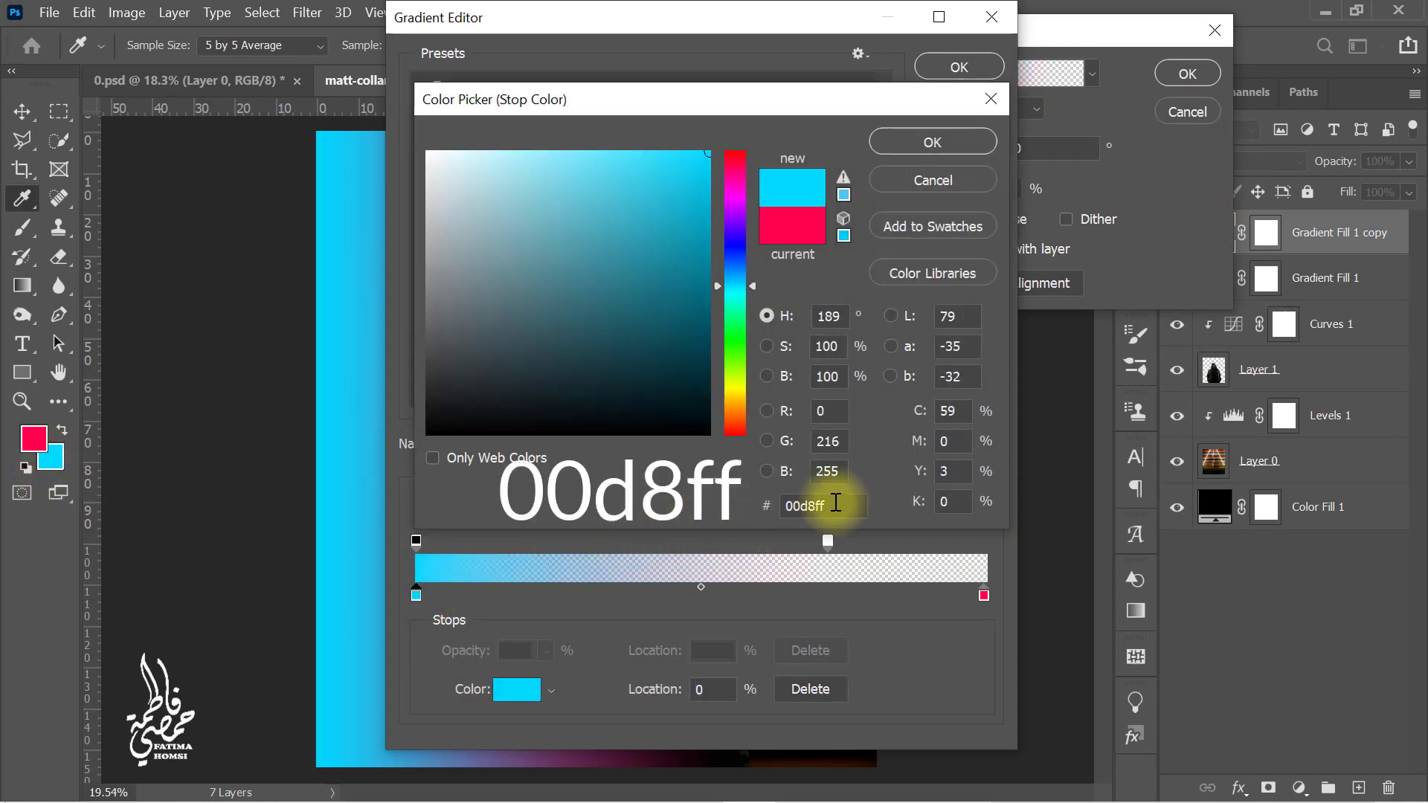
pyautogui.click(889, 151)
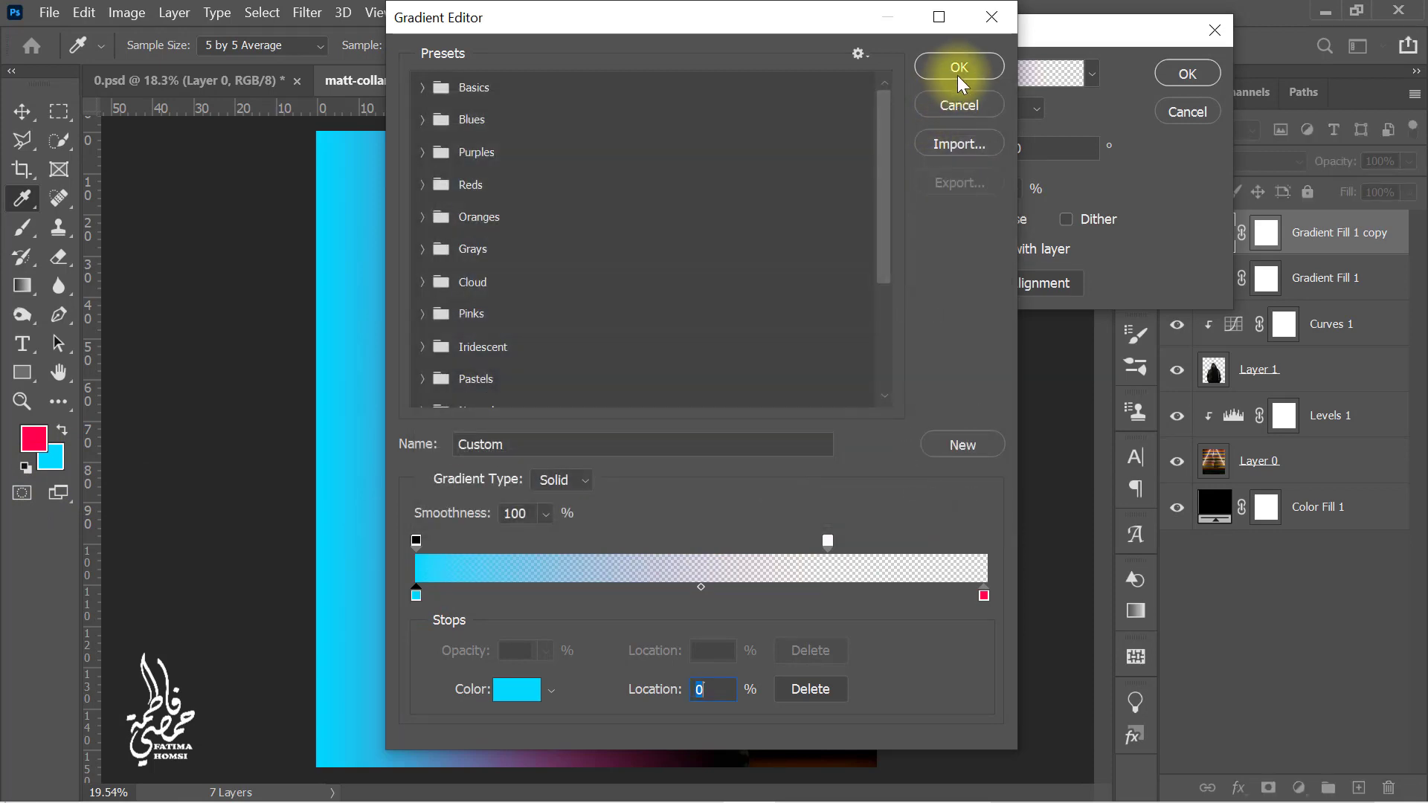
# Set the cyan gradient's angle to 180 degrees so it runs in from the opposite side
pyautogui.click(959, 67)
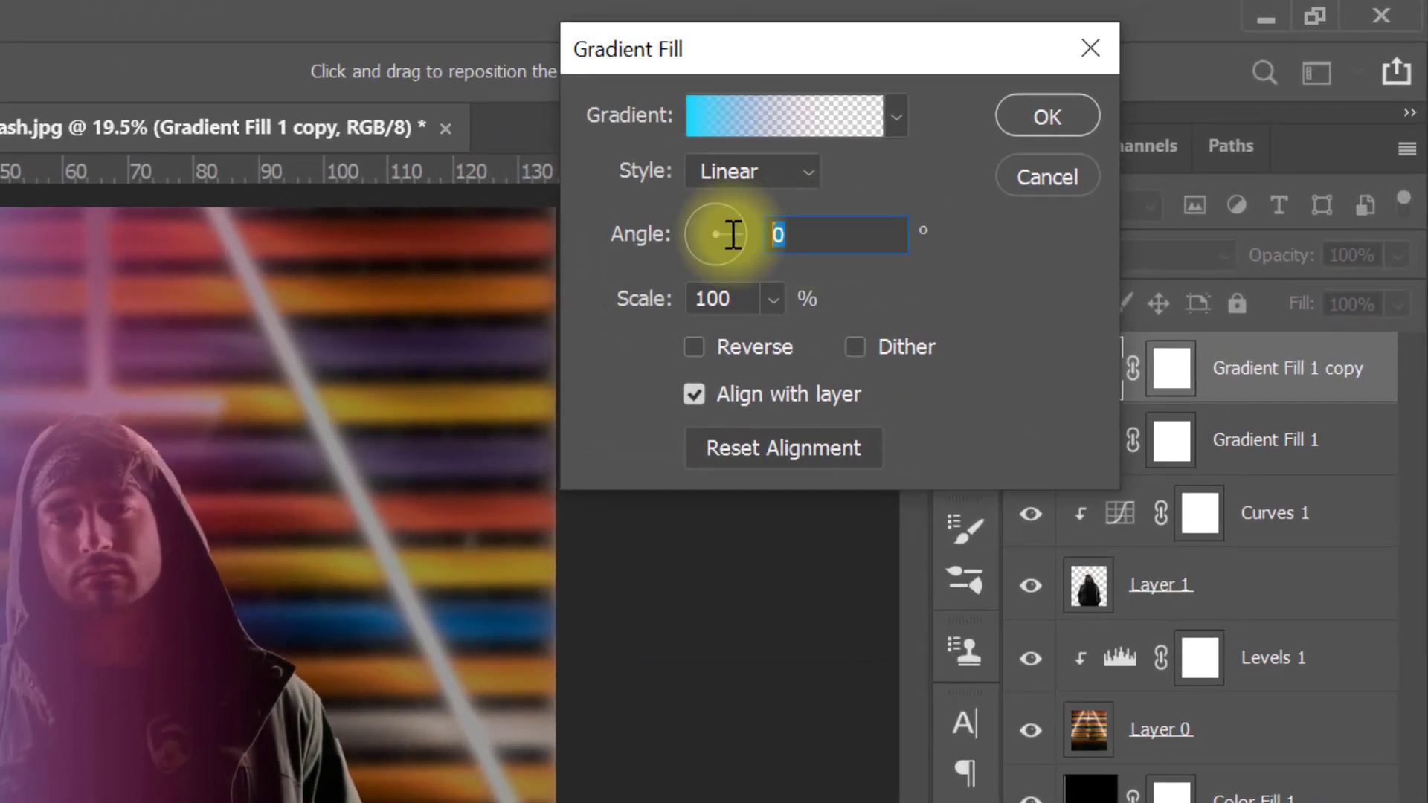
pyautogui.write('180')
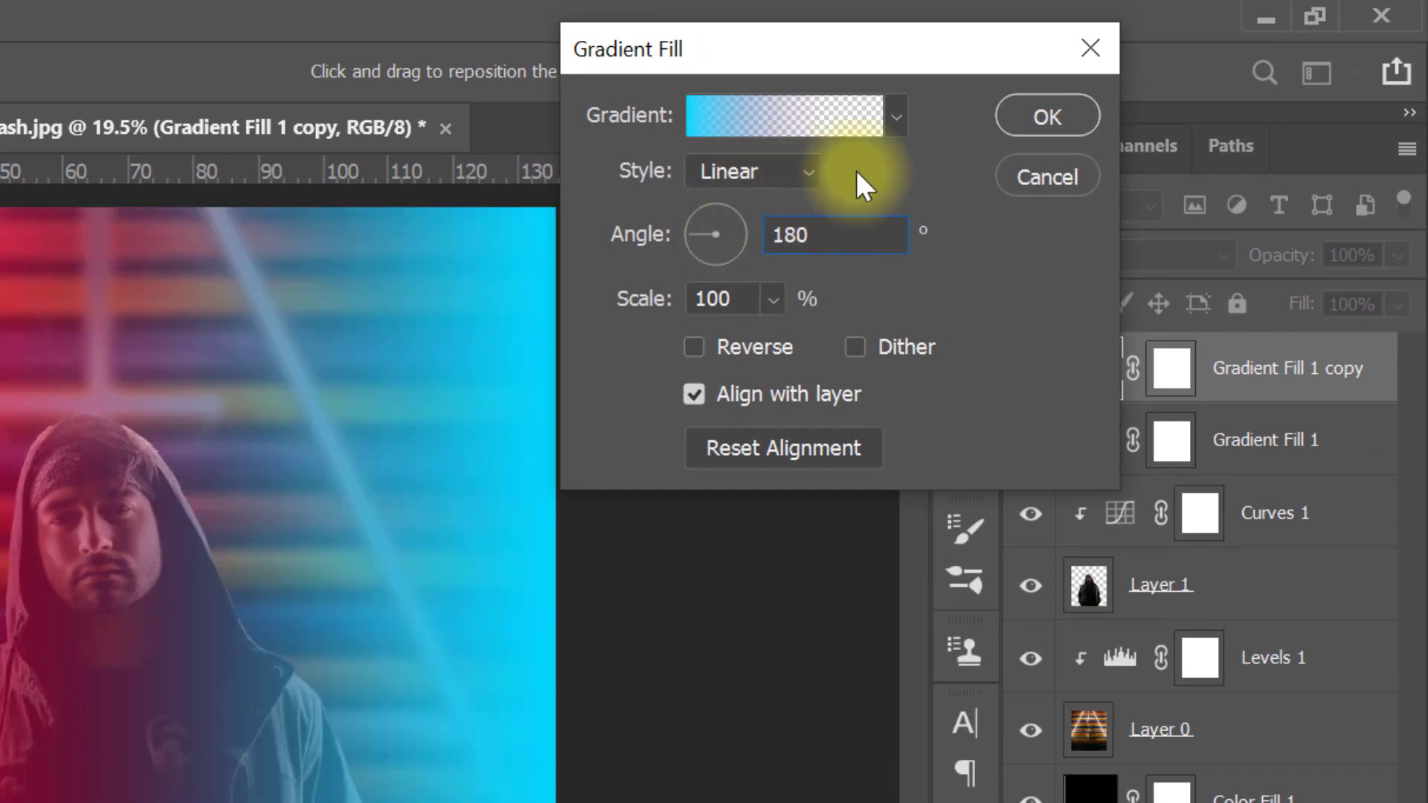
pyautogui.click(1042, 111)
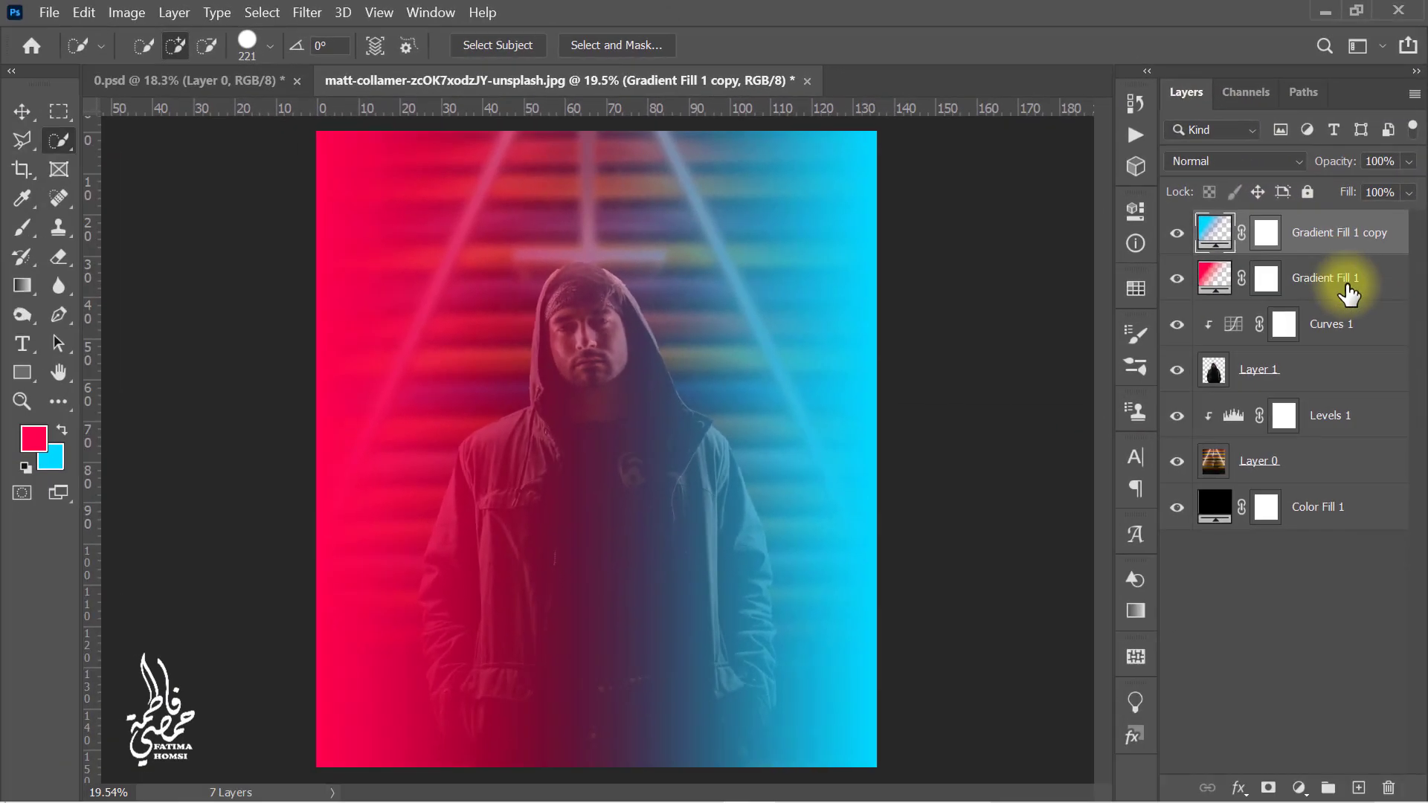
# Set the blend mode of both gradient fill layers to Color
pyautogui.keyDown('shift'); pyautogui.click(1348, 292); pyautogui.keyUp('shift')
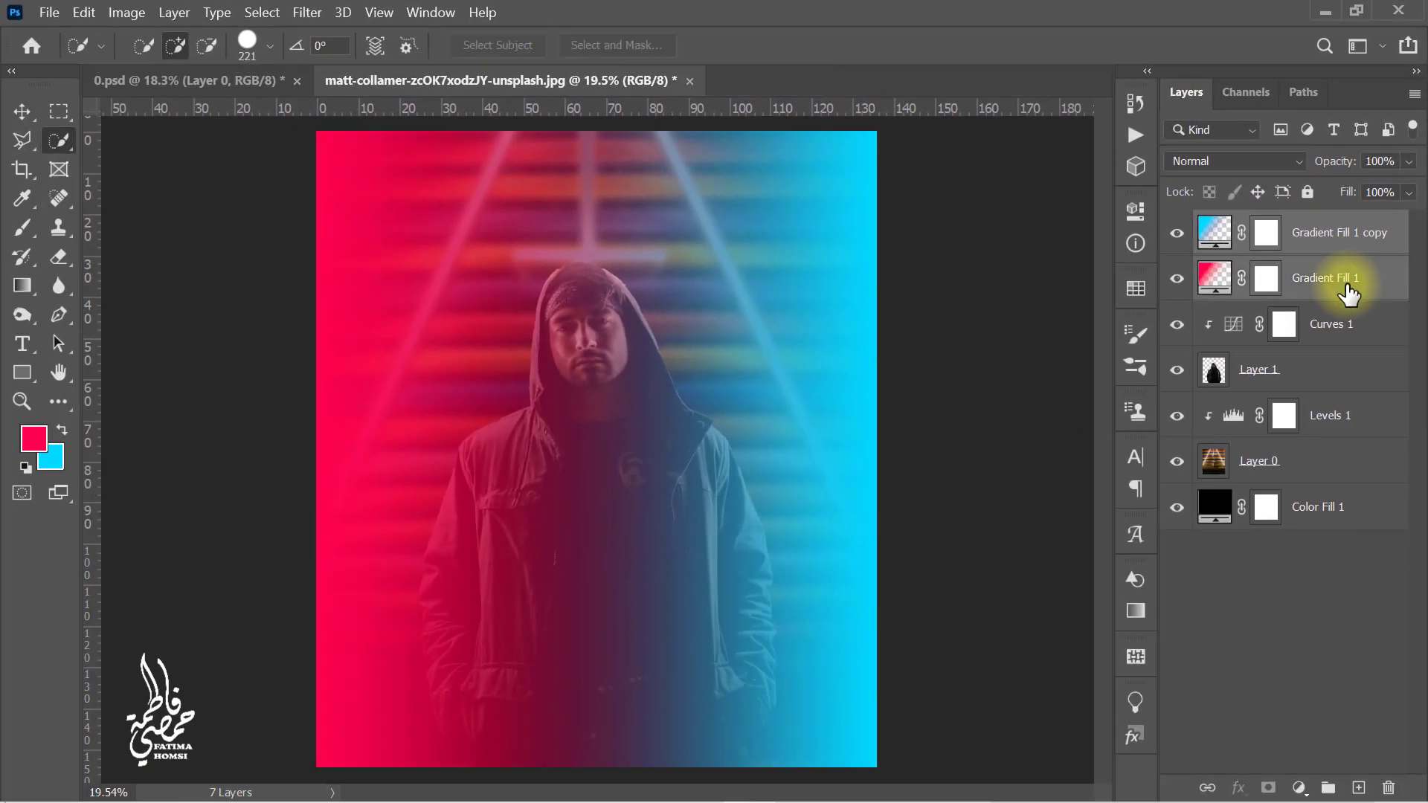
pyautogui.click(1251, 162)
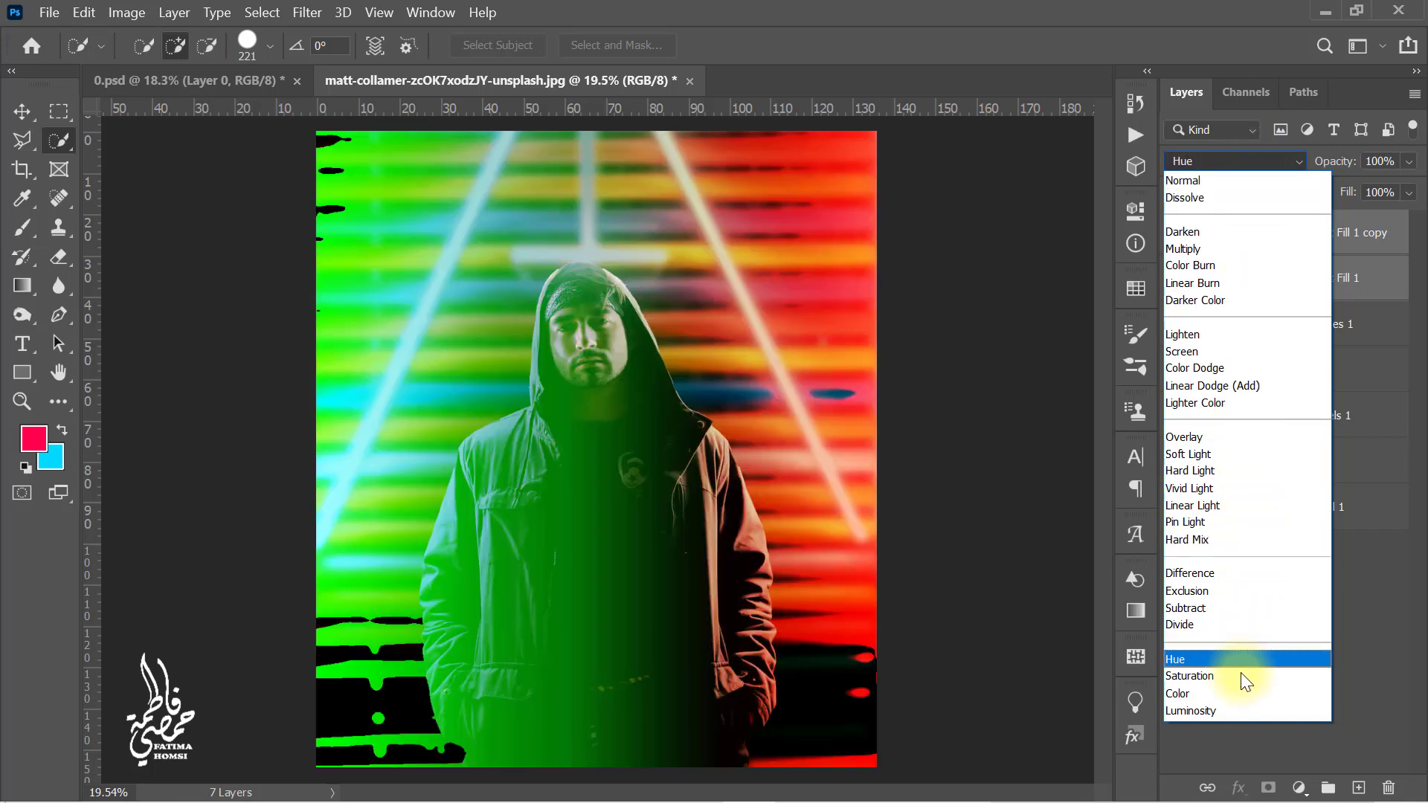
pyautogui.click(1243, 694)
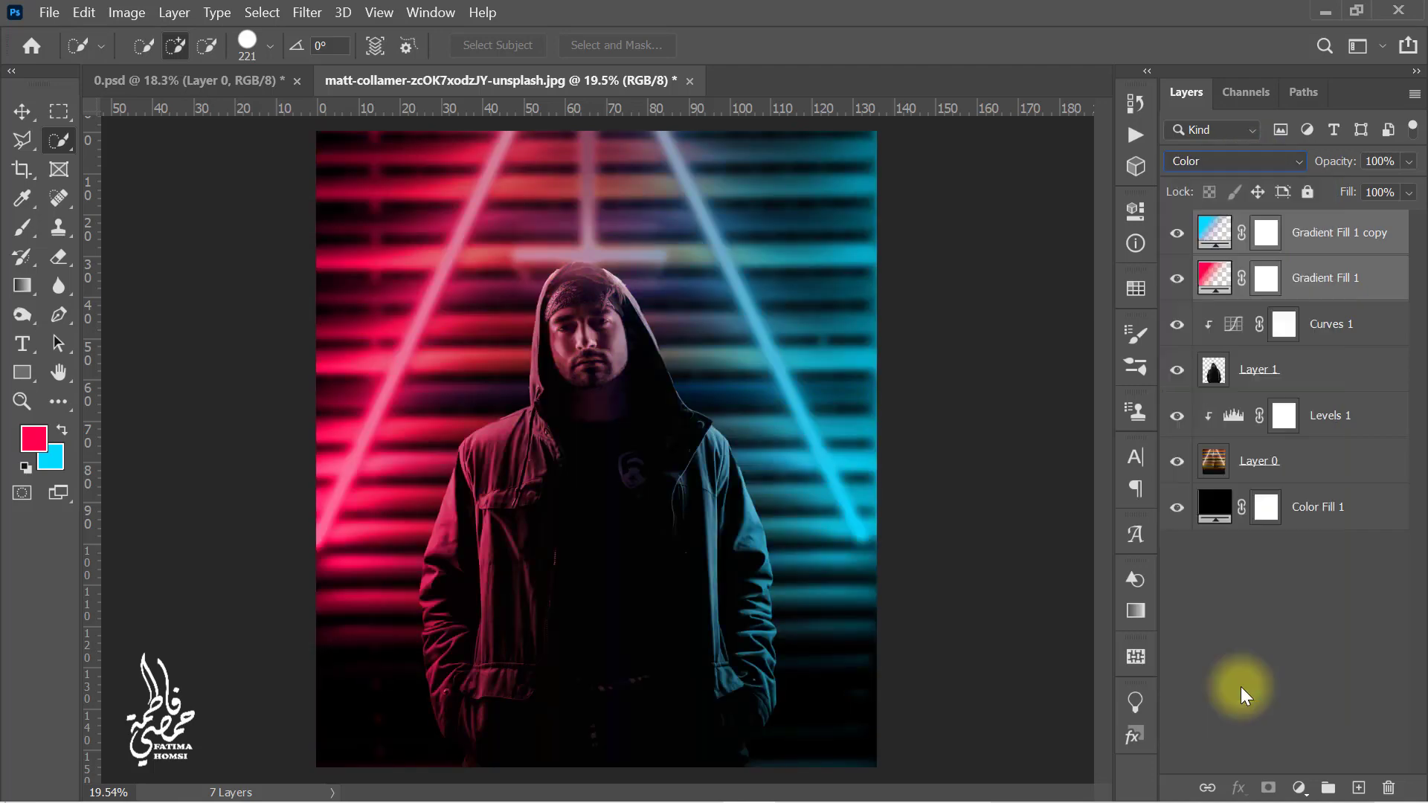
# Add a Curves adjustment above the gradient layers and pull its midtones down slightly
pyautogui.click(1309, 253)
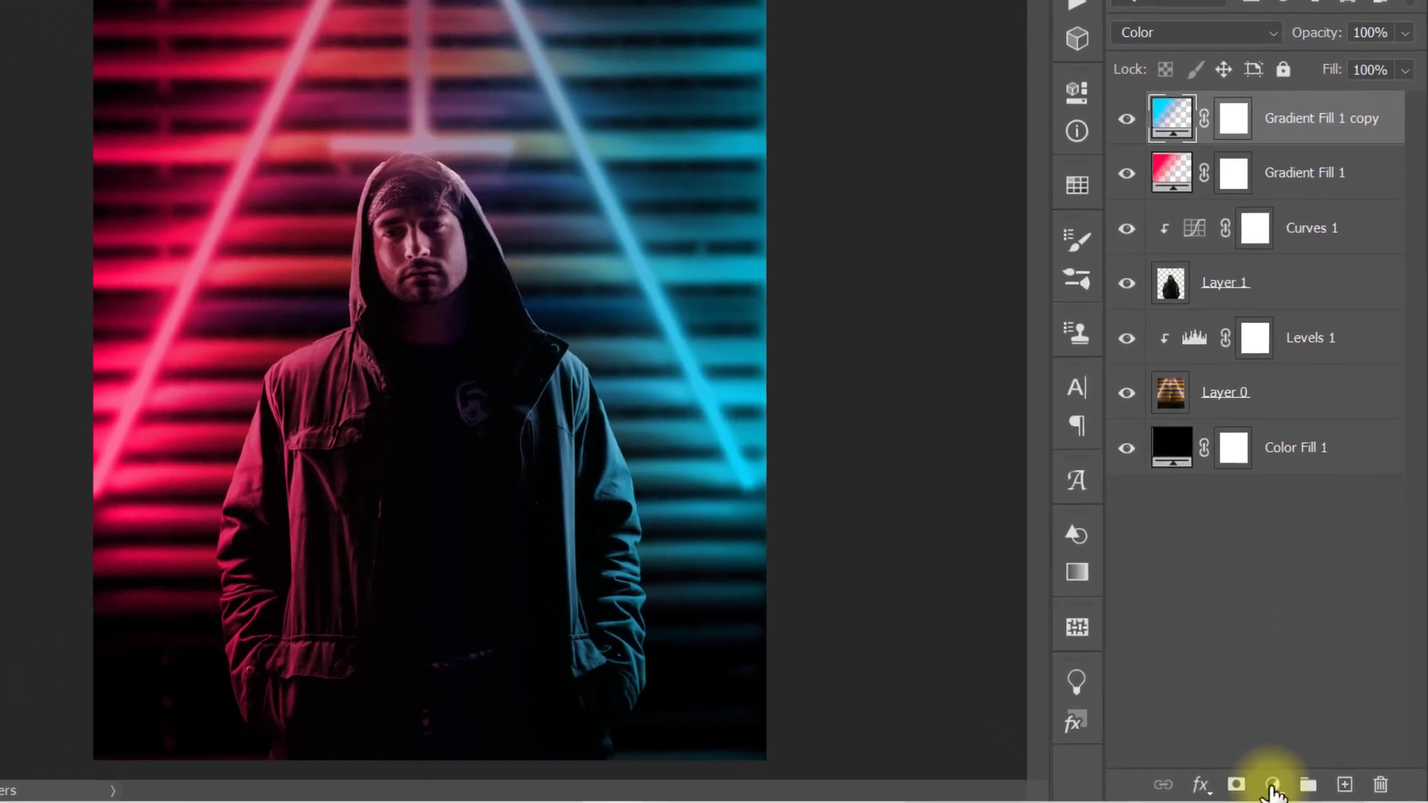
pyautogui.click(1298, 787)
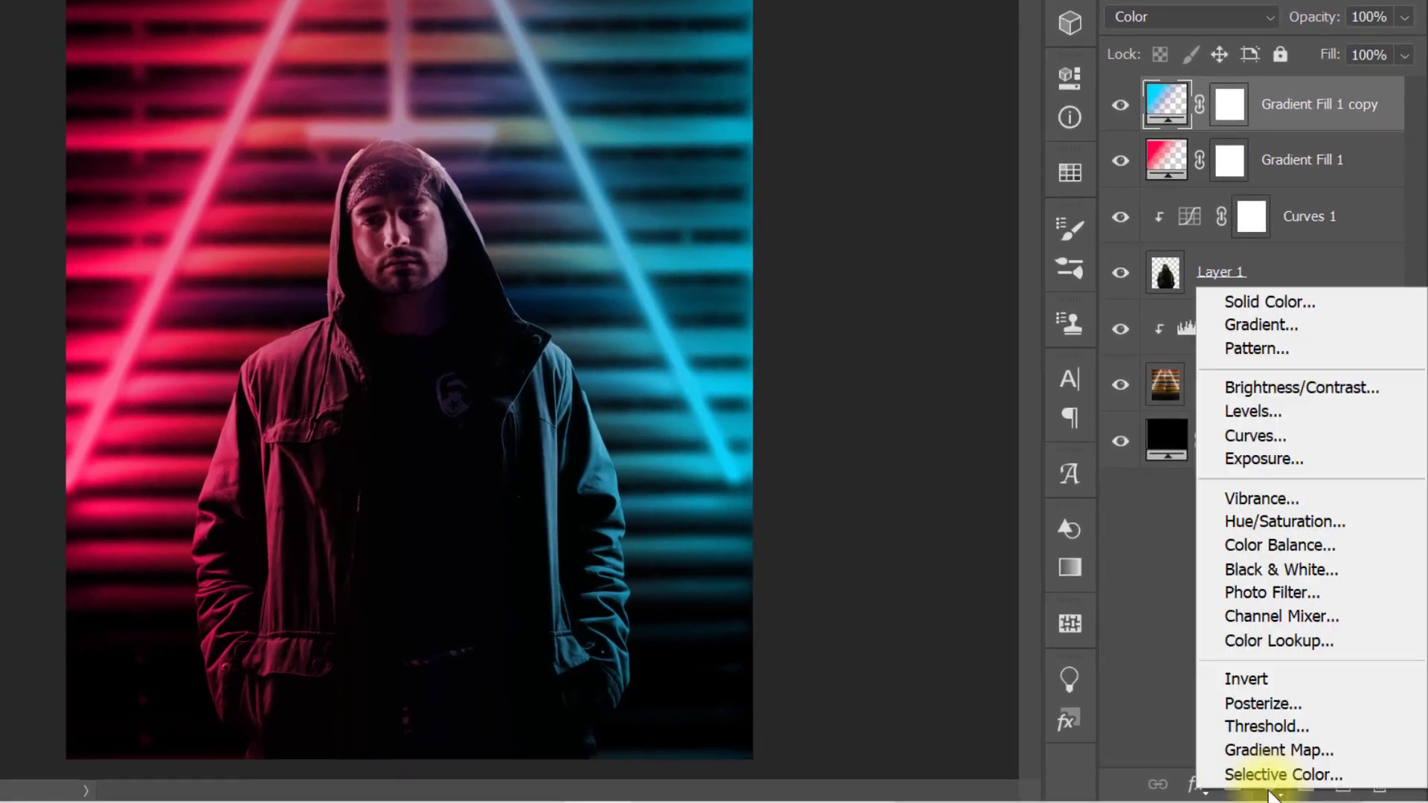
pyautogui.click(1279, 436)
pyautogui.moveTo(907, 313); pyautogui.dragTo(915, 326)
pyautogui.click(985, 70)
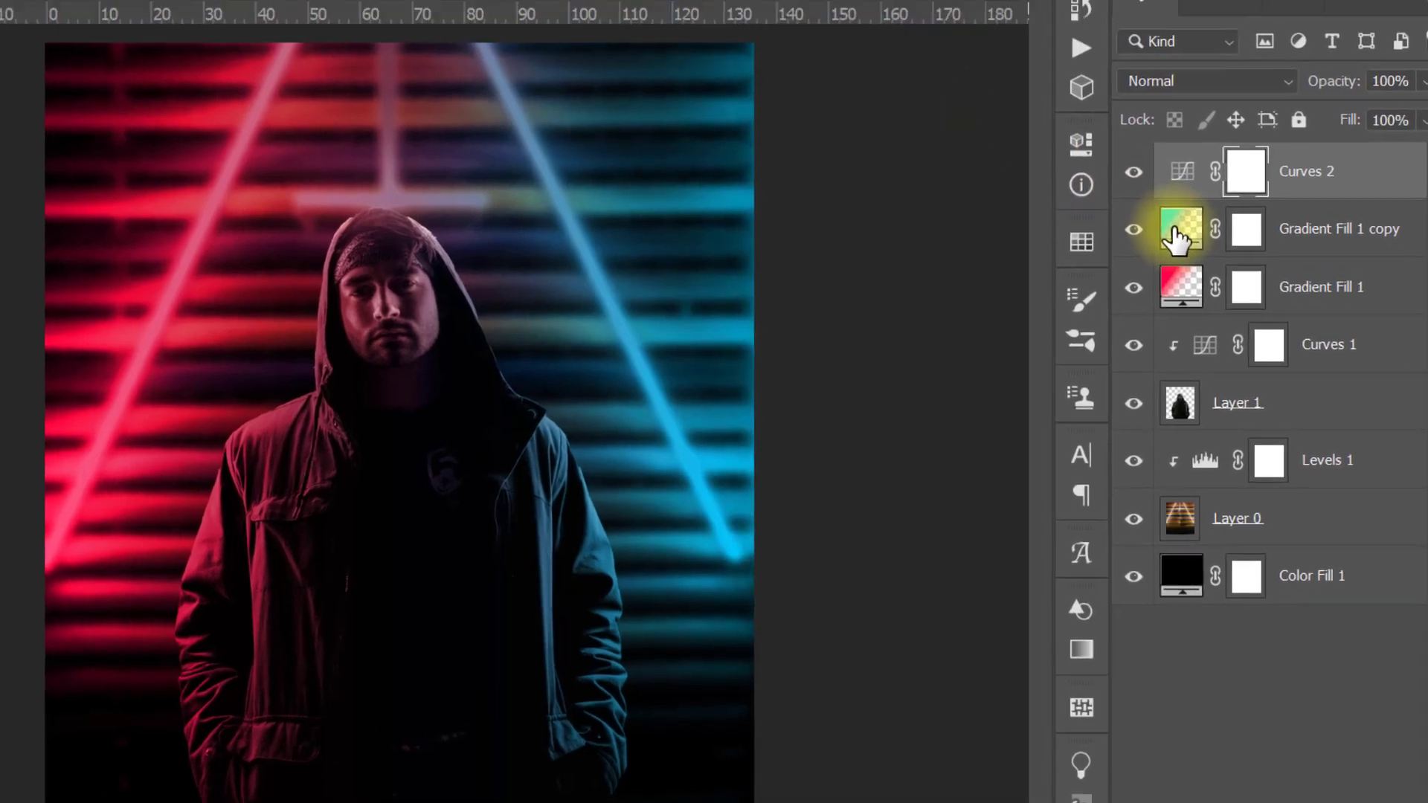
# Set the cyan gradient fill's scale to 35%
pyautogui.doubleClick(1176, 238)
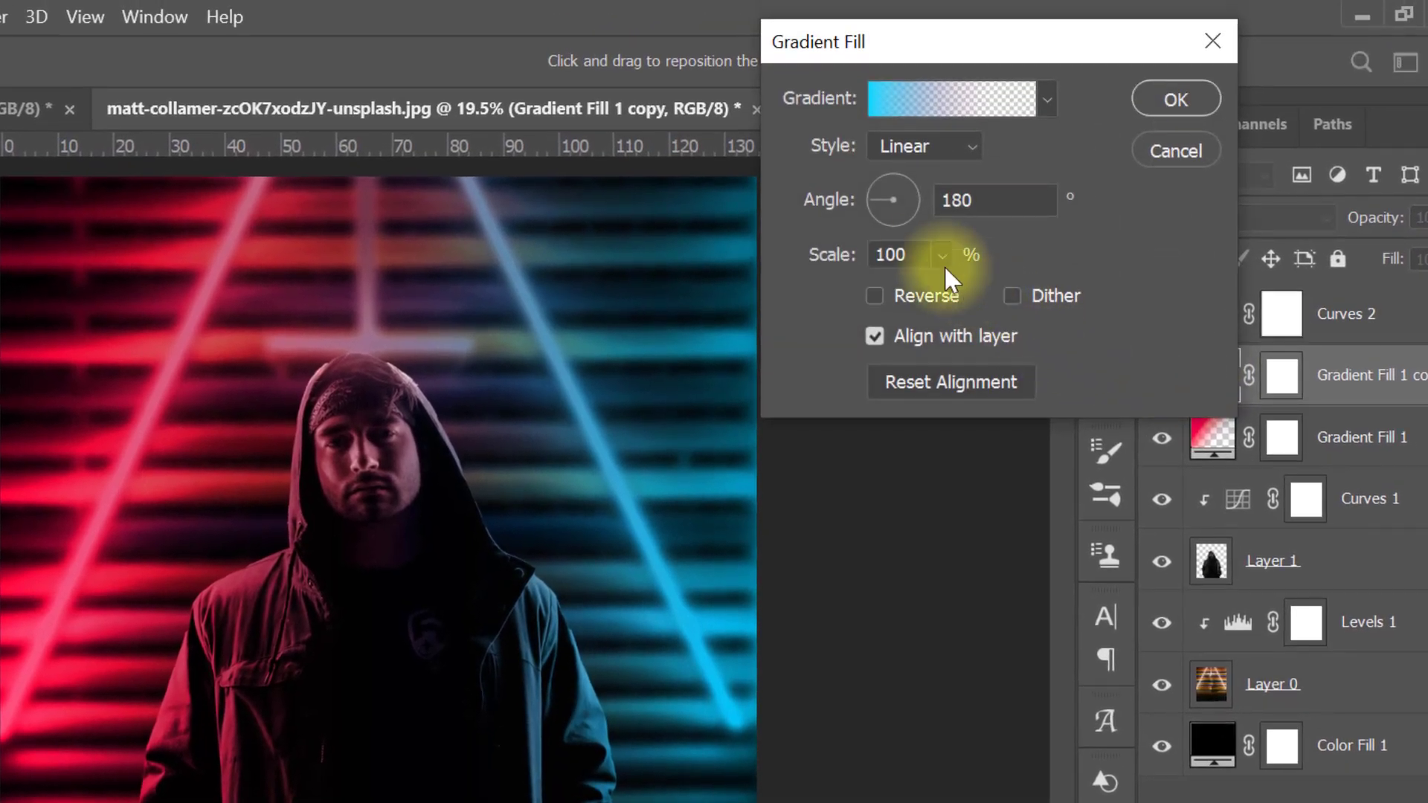
pyautogui.click(911, 115)
pyautogui.write('35')
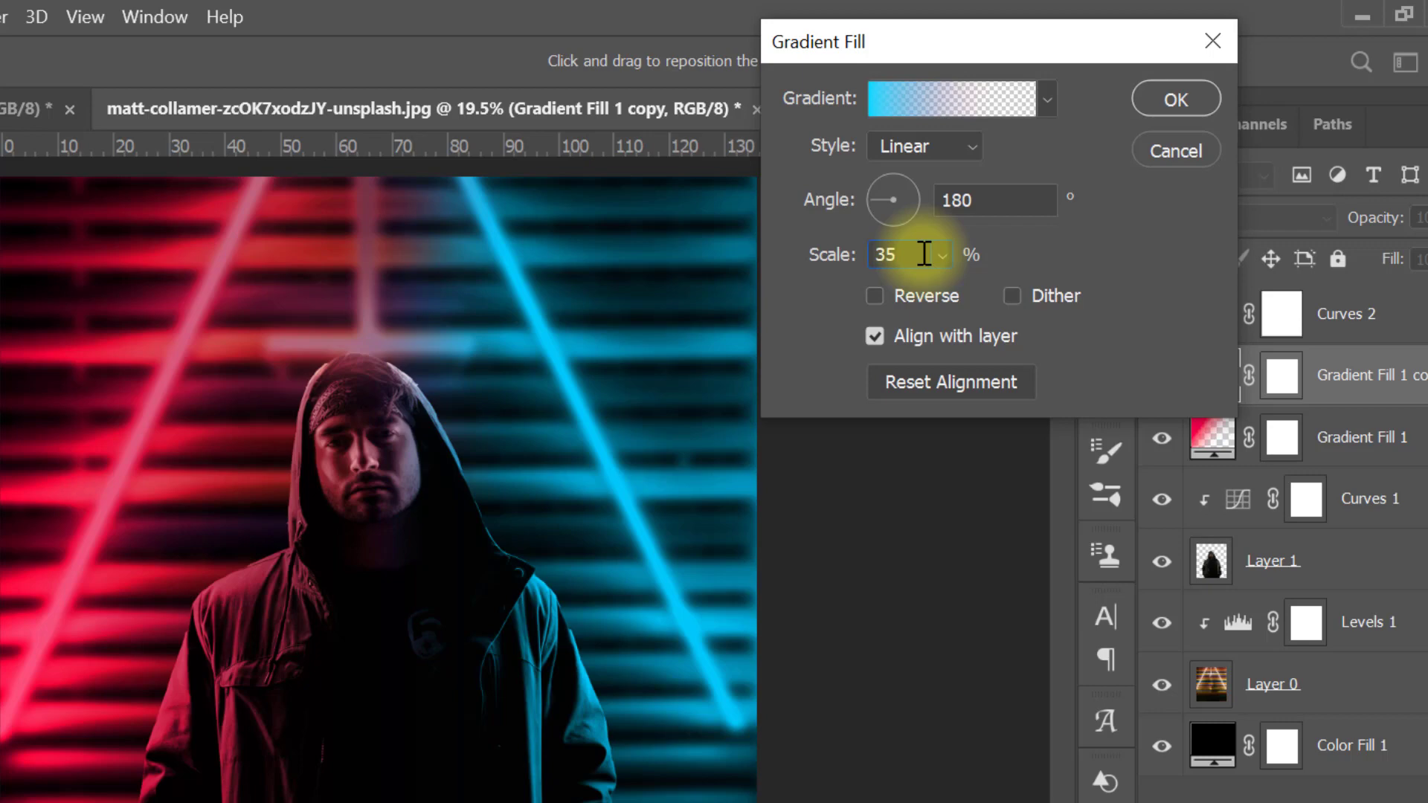
pyautogui.press('Return')
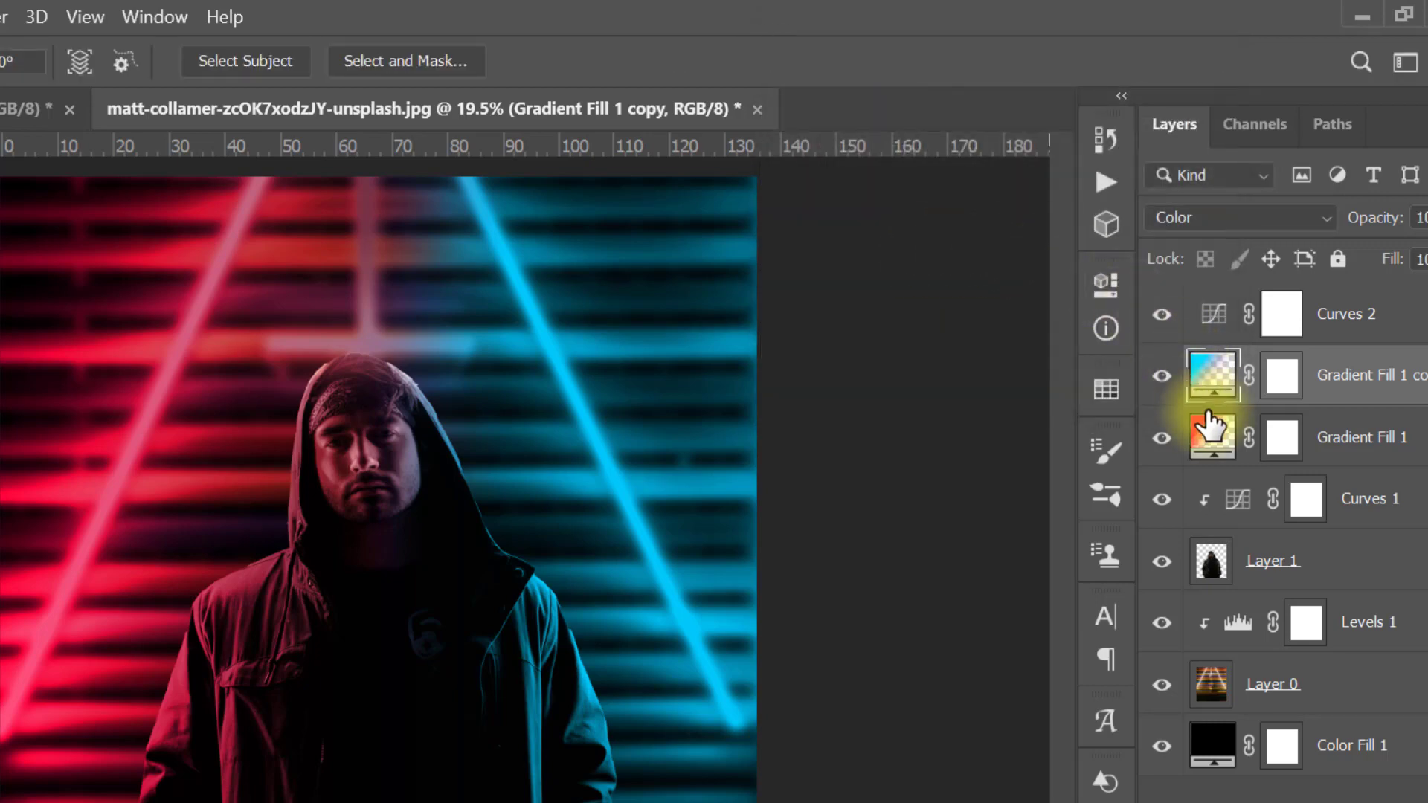
# Set the red gradient fill's scale to 35%
pyautogui.doubleClick(1210, 439)
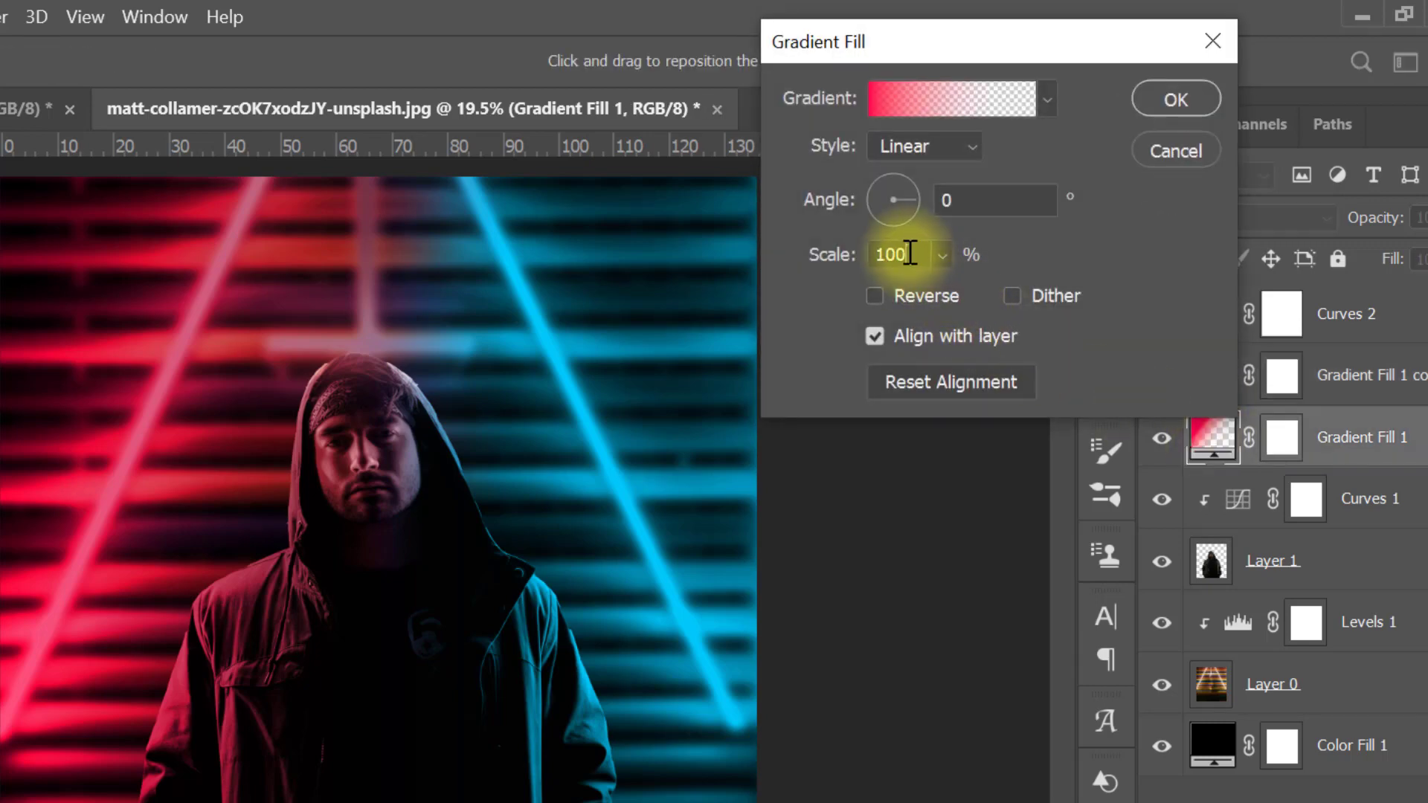
pyautogui.write('35')
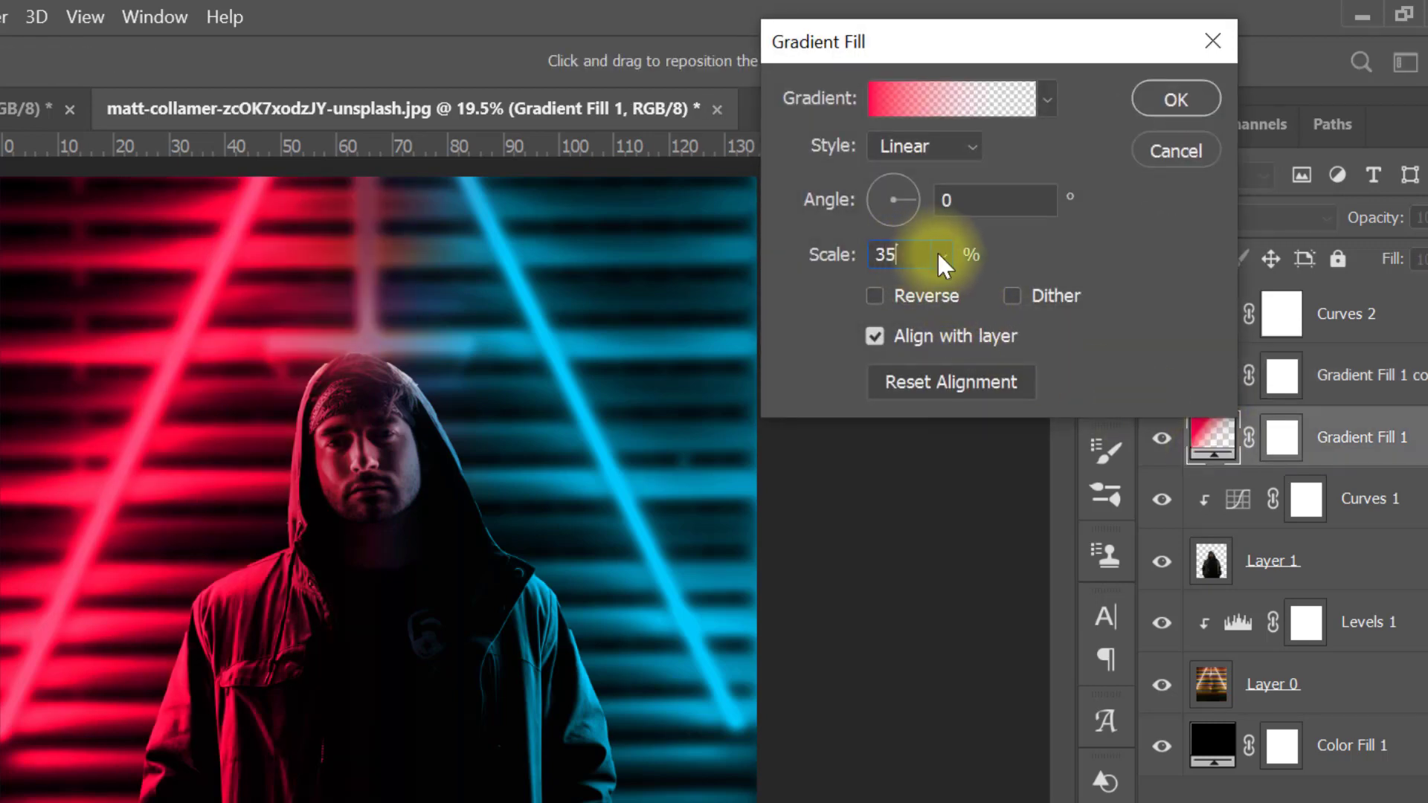
pyautogui.click(1173, 99)
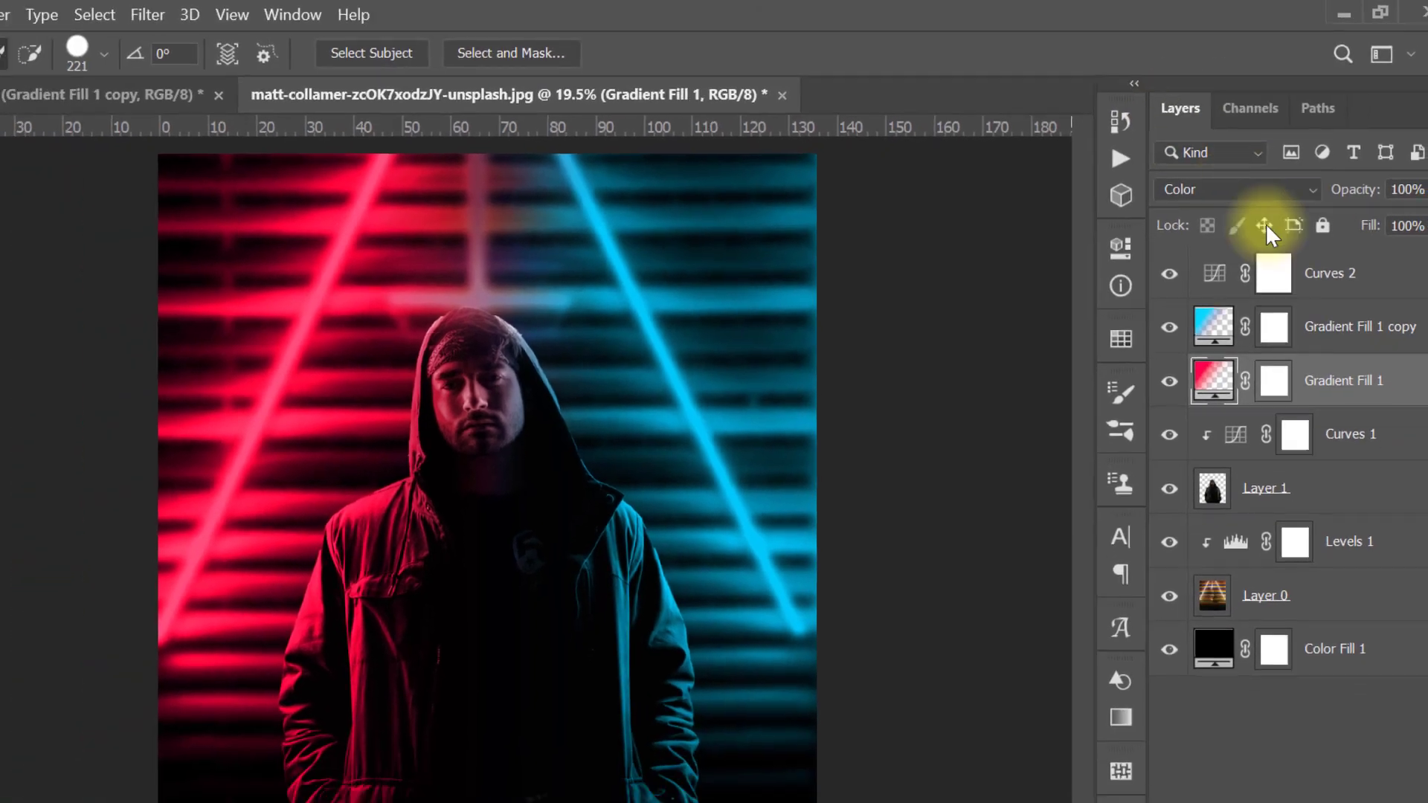
# Add a new layer above the top Curves adjustment and paint one large soft ff1d62 spot over the red side of the background
pyautogui.click(1375, 327)
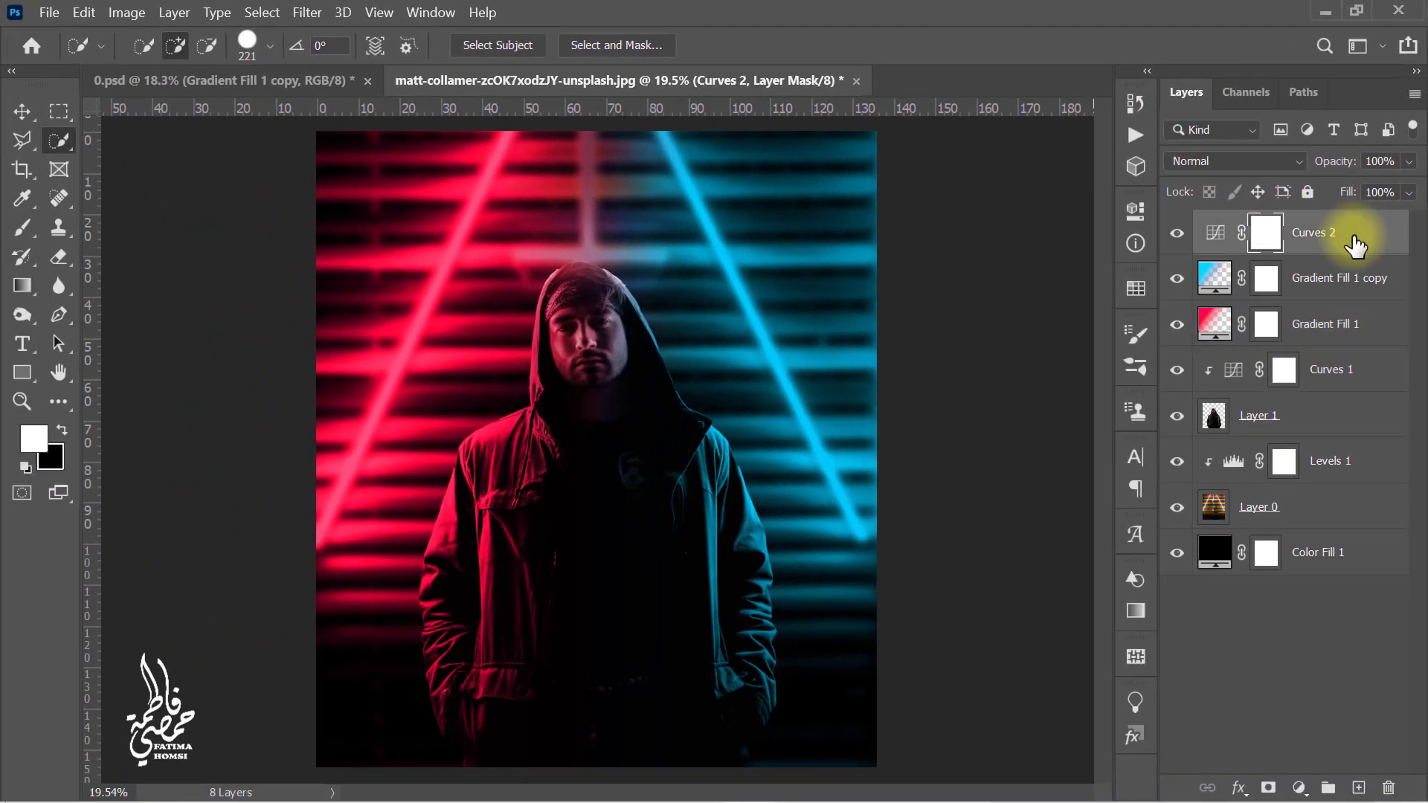
pyautogui.click(1360, 789)
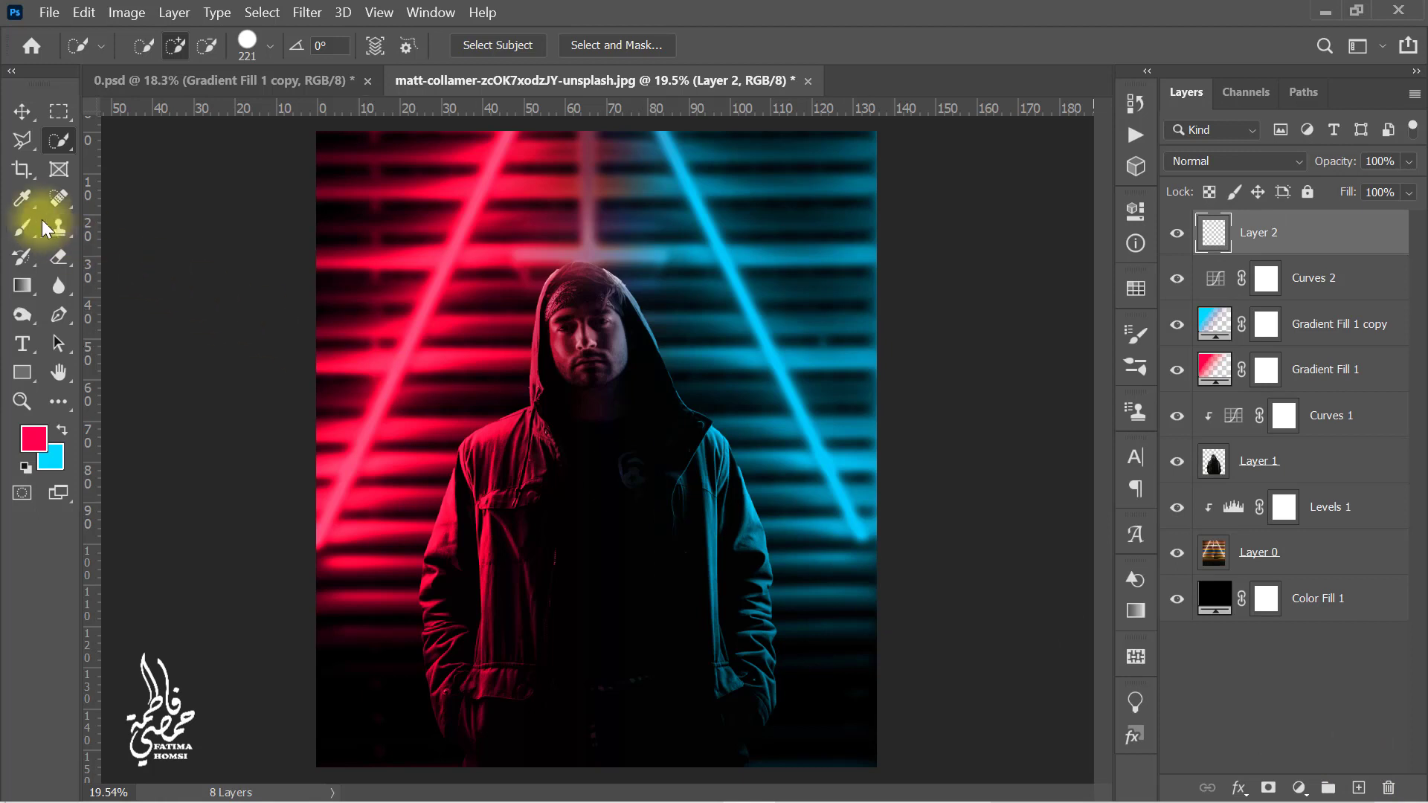
pyautogui.press('i')
pyautogui.click(32, 438)
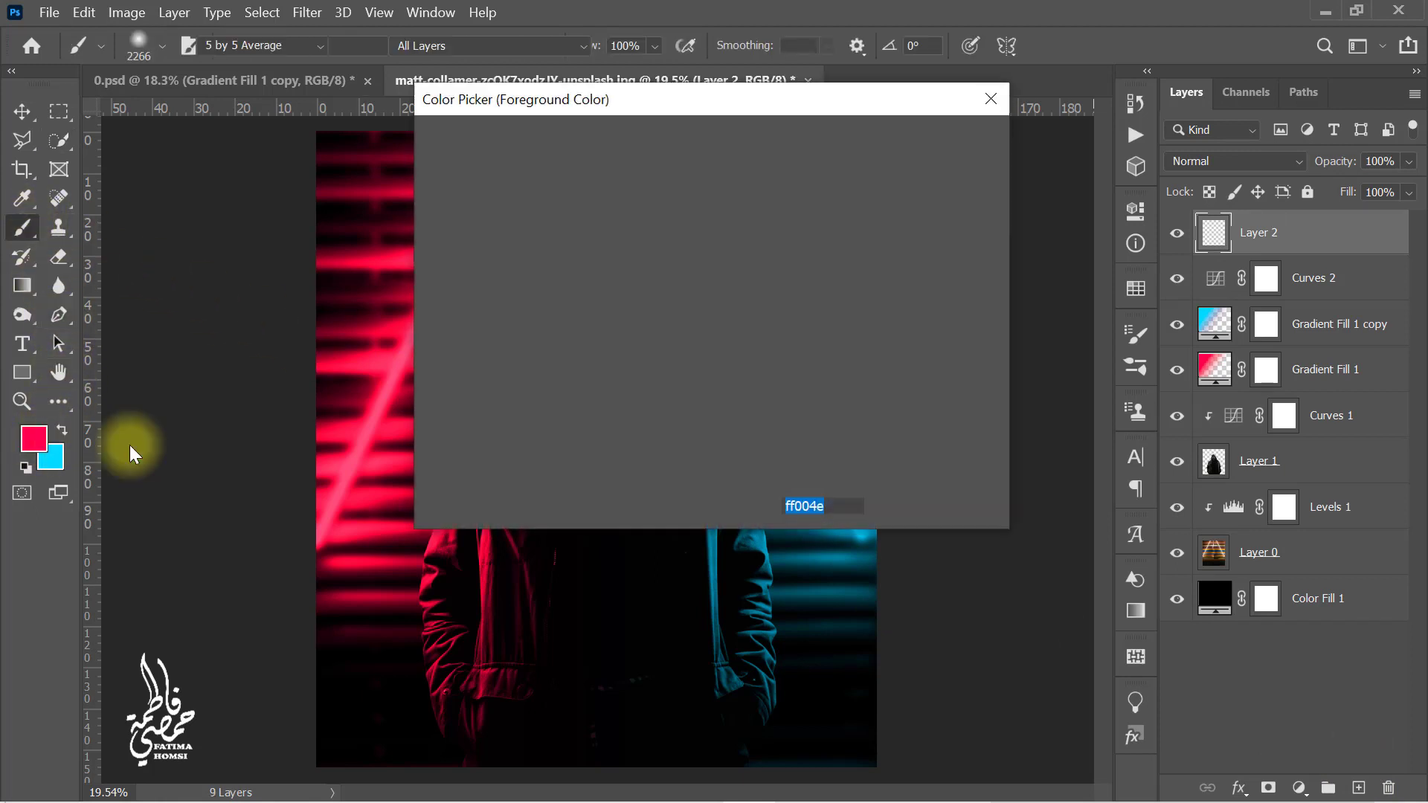
pyautogui.click(677, 149)
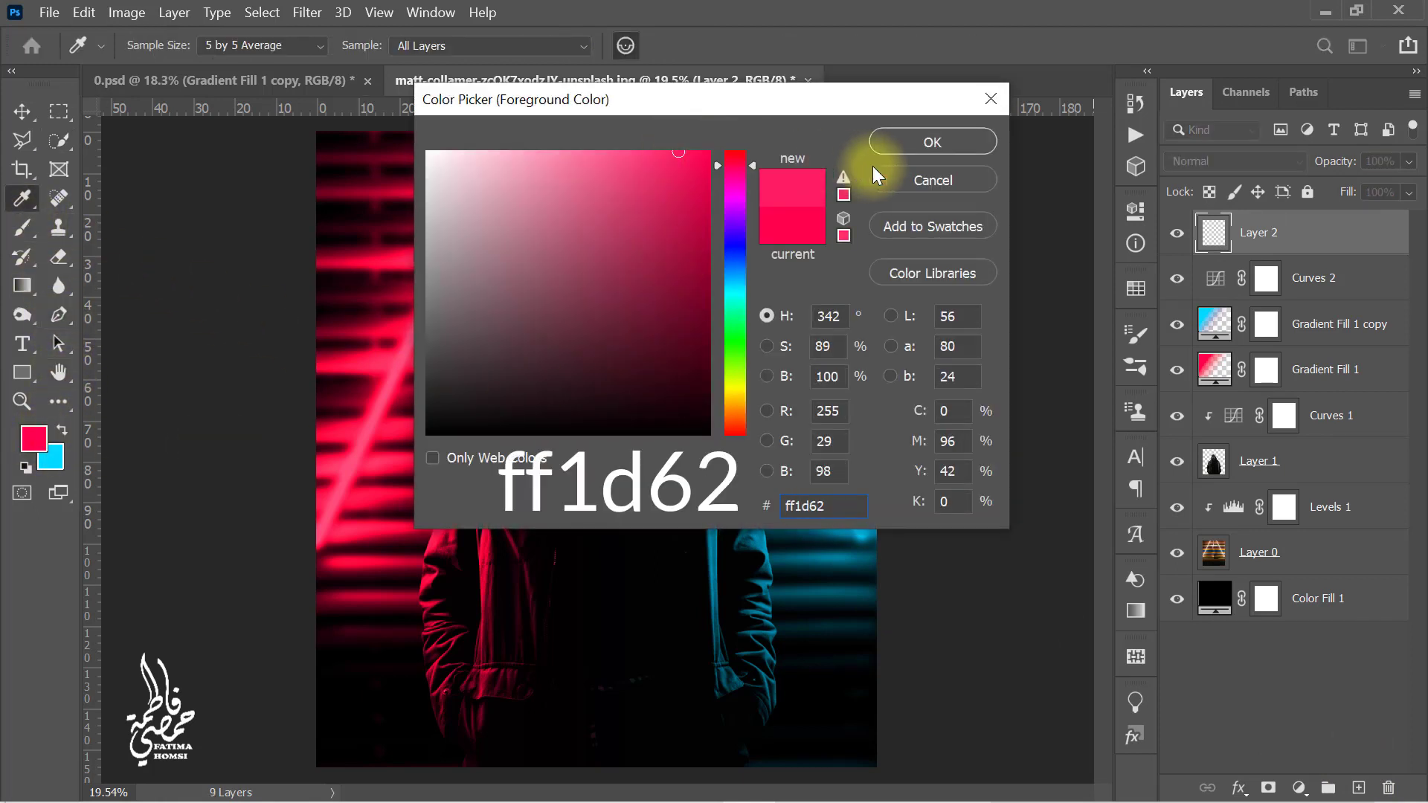
pyautogui.click(934, 141)
pyautogui.press('b')
pyautogui.click(372, 372)
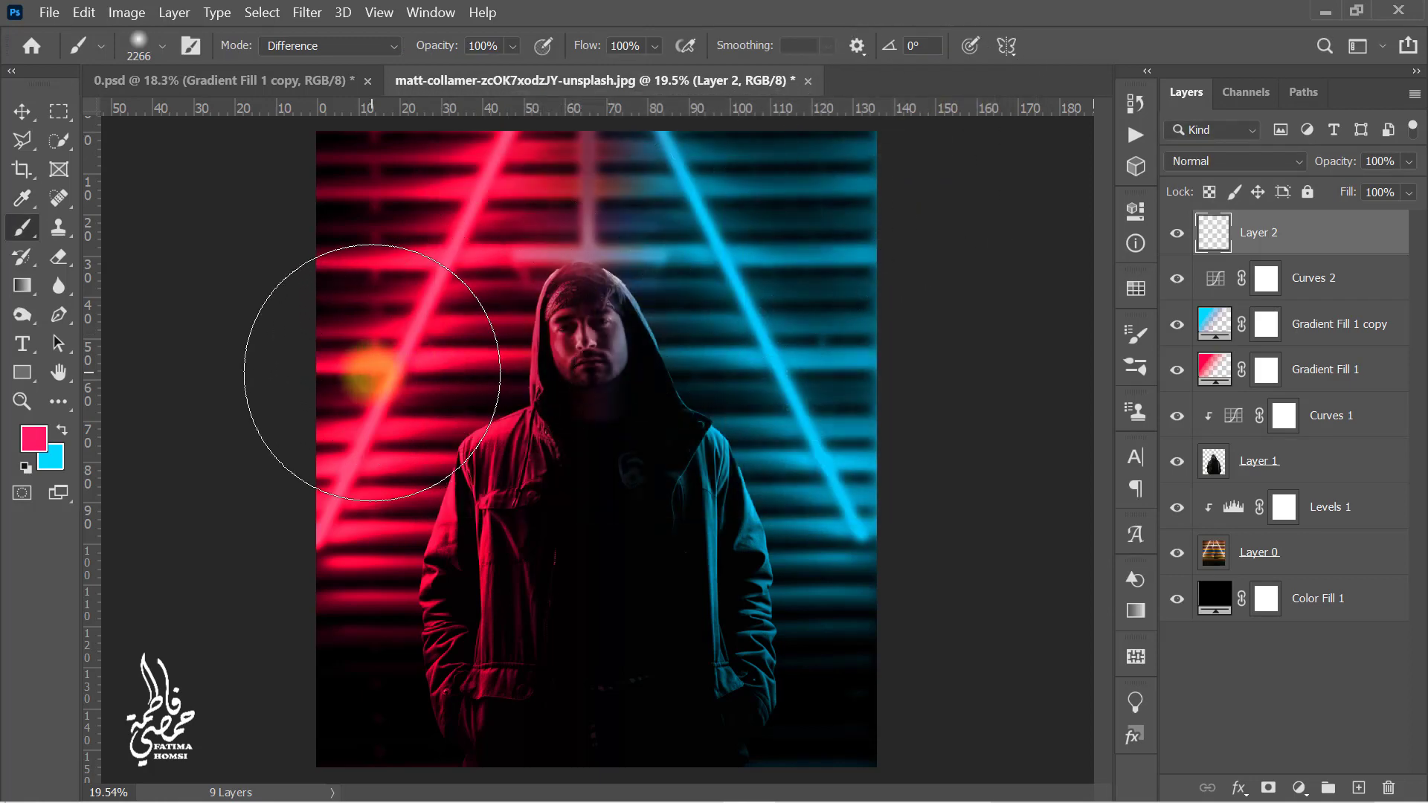
# Enlarge the pink glow to about 211%, centre it over the red side, and set its layer's blend mode to Screen
pyautogui.hotkey('ctrl', 't')
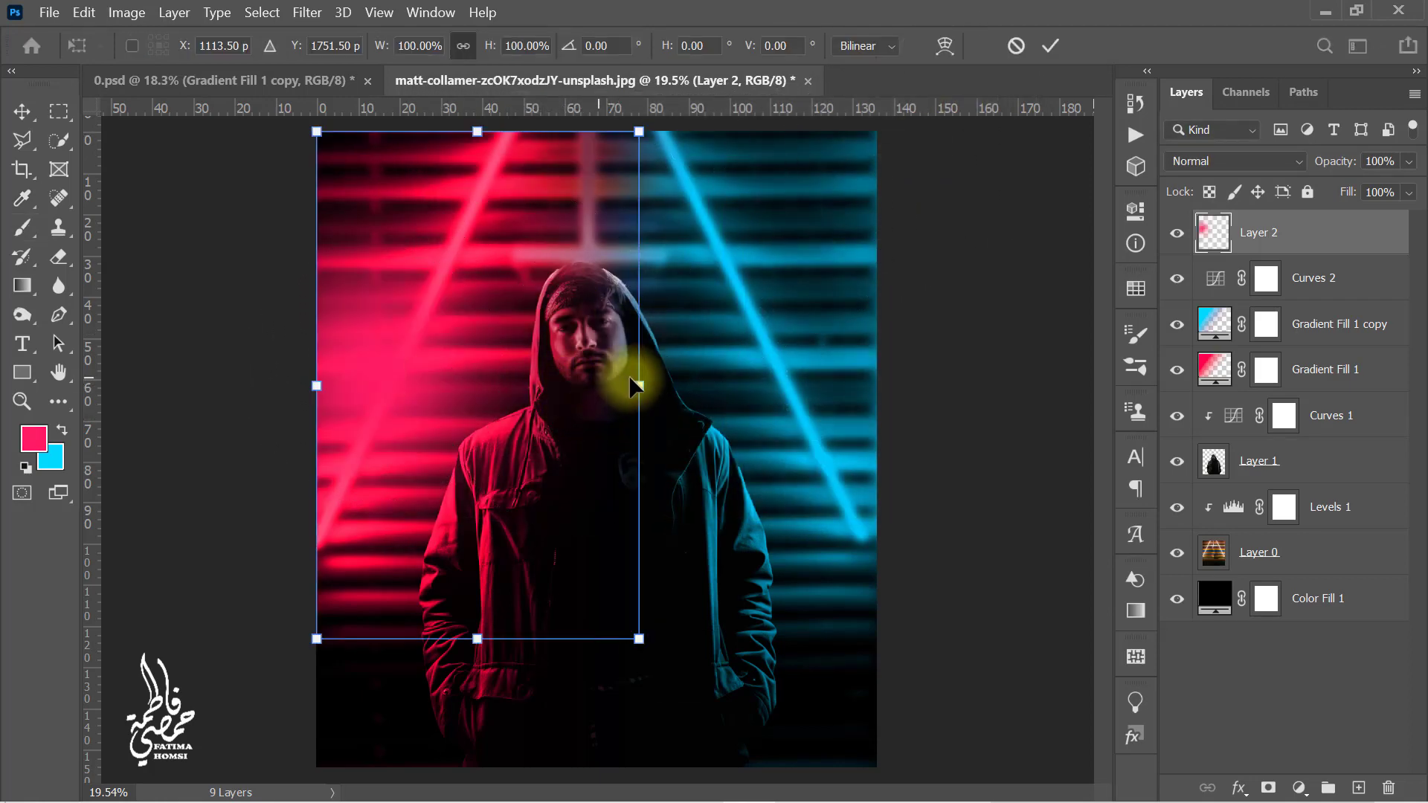
pyautogui.moveTo(638, 385)
pyautogui.mouseDown()
pyautogui.moveTo(818, 388)
pyautogui.moveTo(636, 402)
pyautogui.mouseUp()
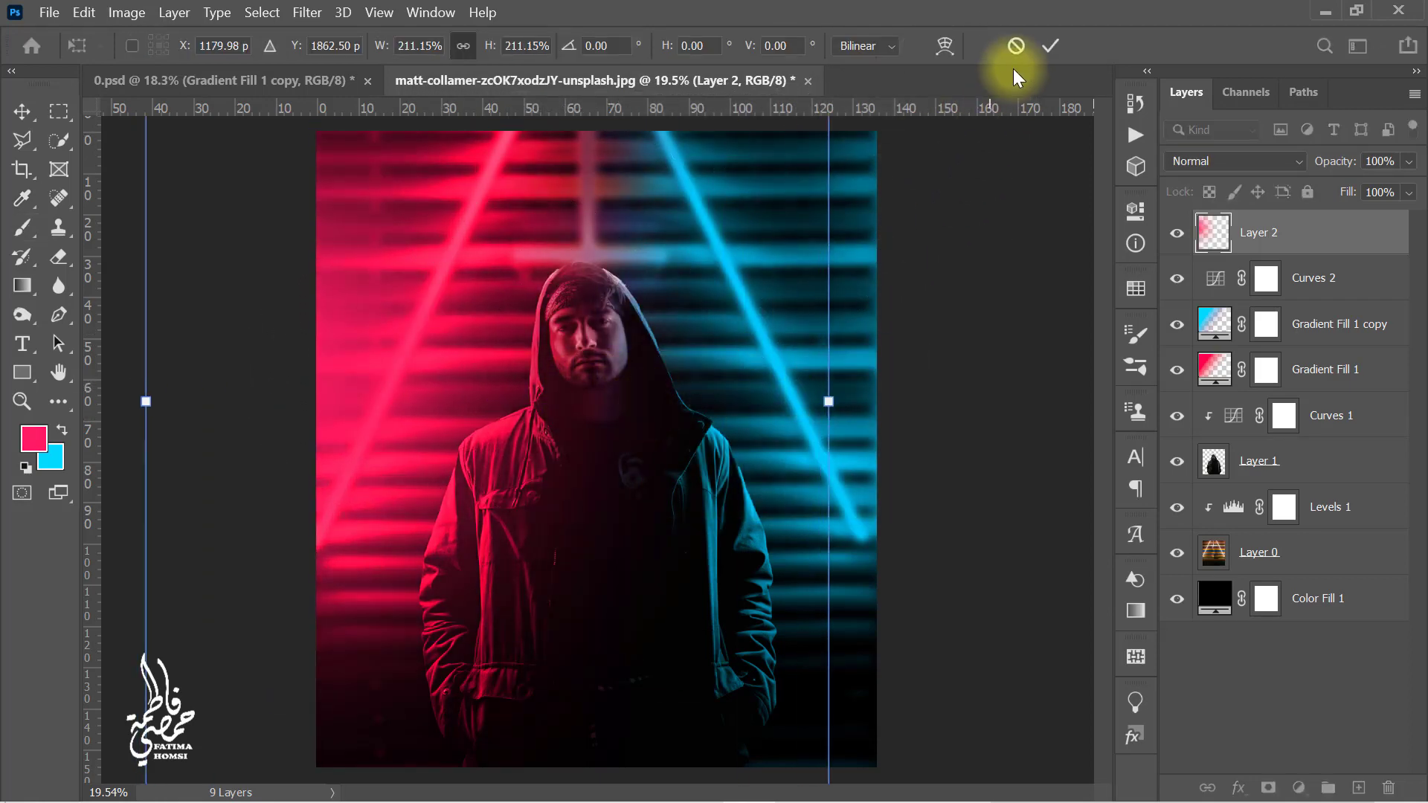
pyautogui.click(1051, 45)
pyautogui.click(1225, 161)
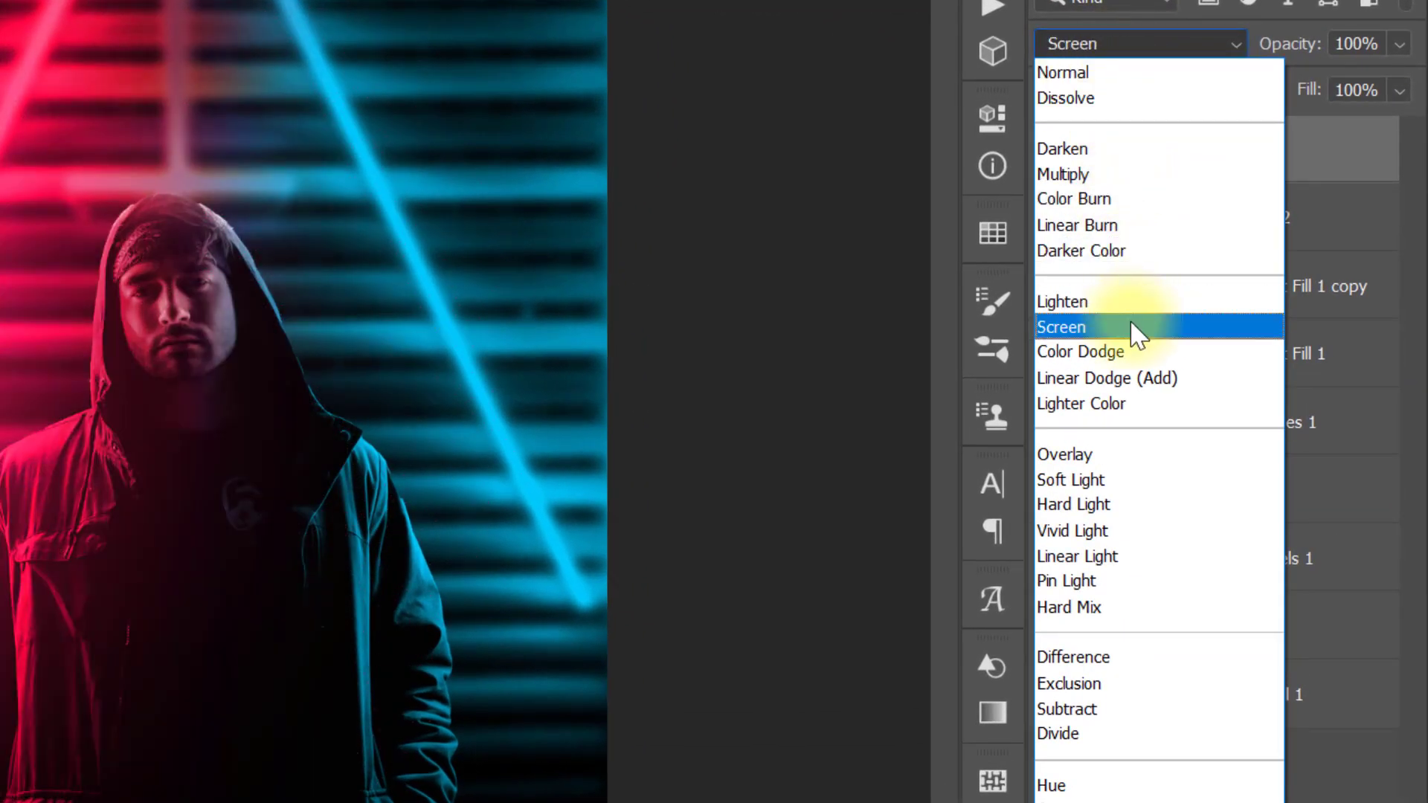
pyautogui.click(1130, 328)
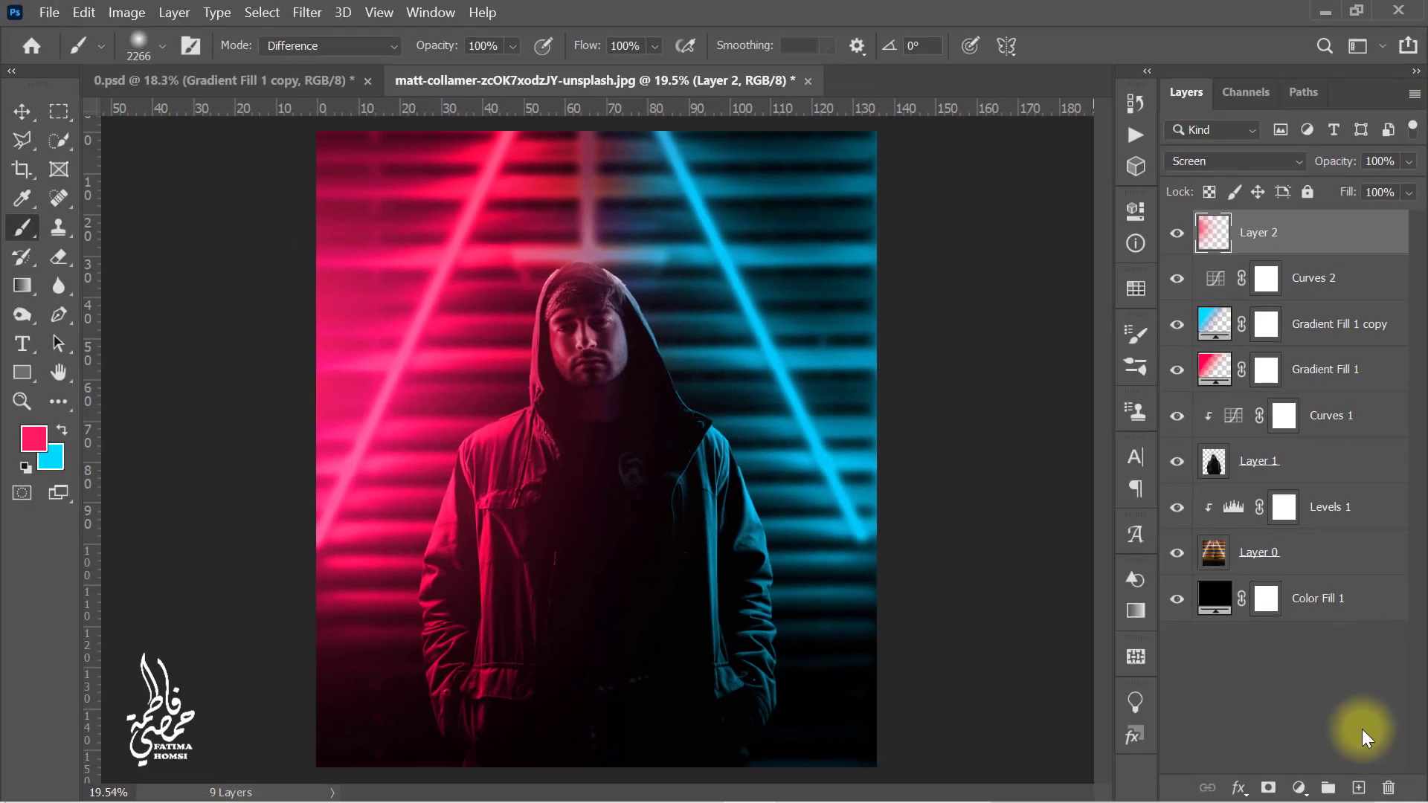
# Add a new layer and paint a large soft 00d8ff spot over the cyan side of the background
pyautogui.click(1358, 790)
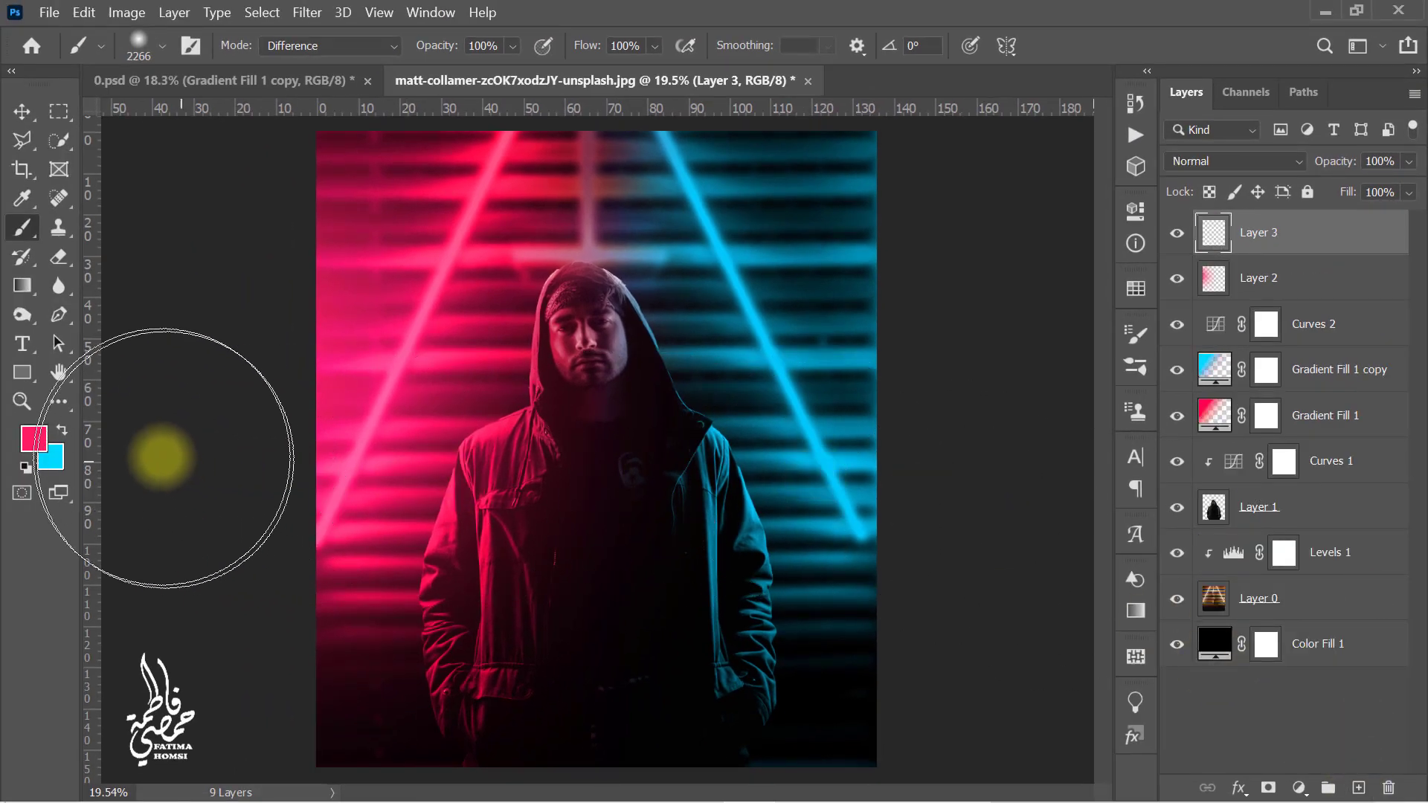
pyautogui.click(35, 439)
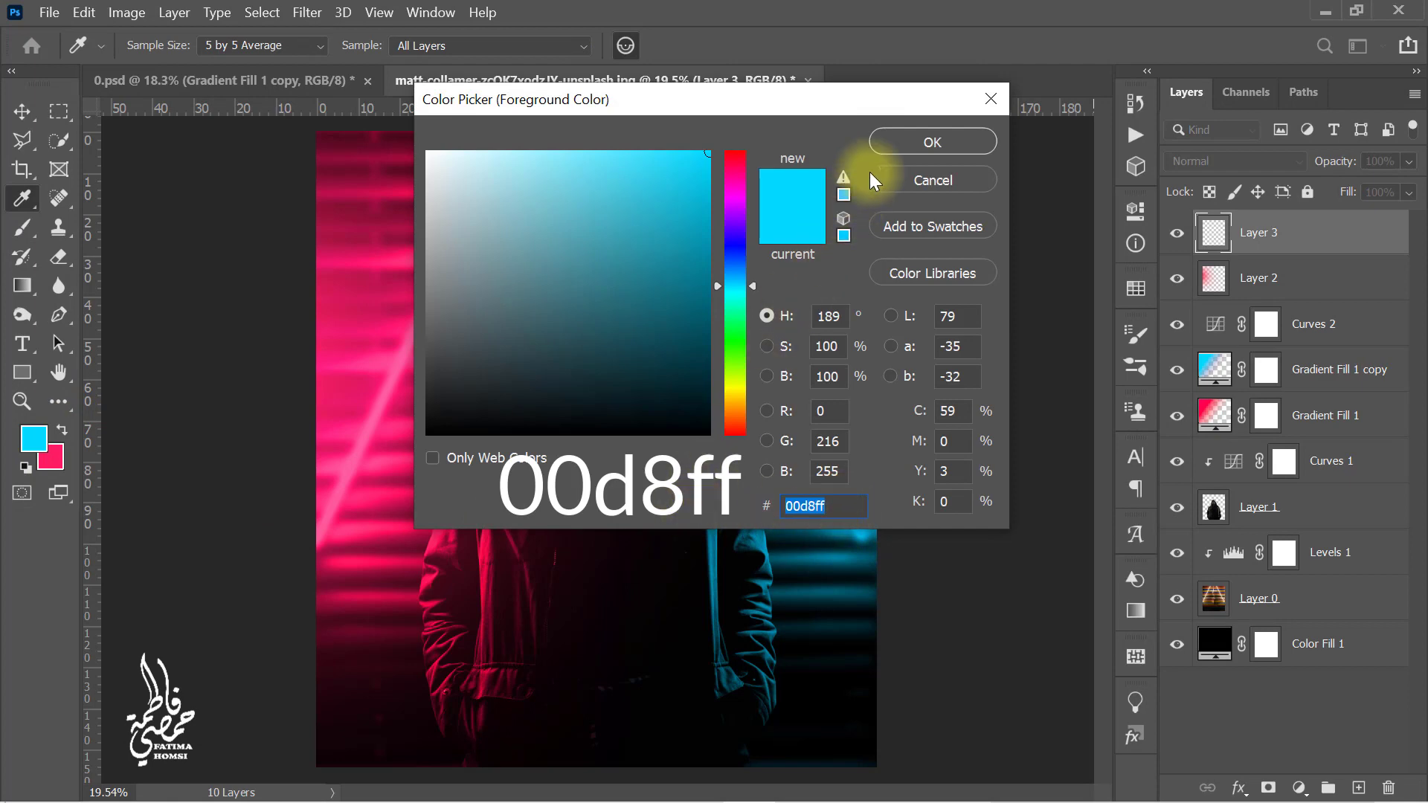
pyautogui.click(914, 141)
pyautogui.press('b')
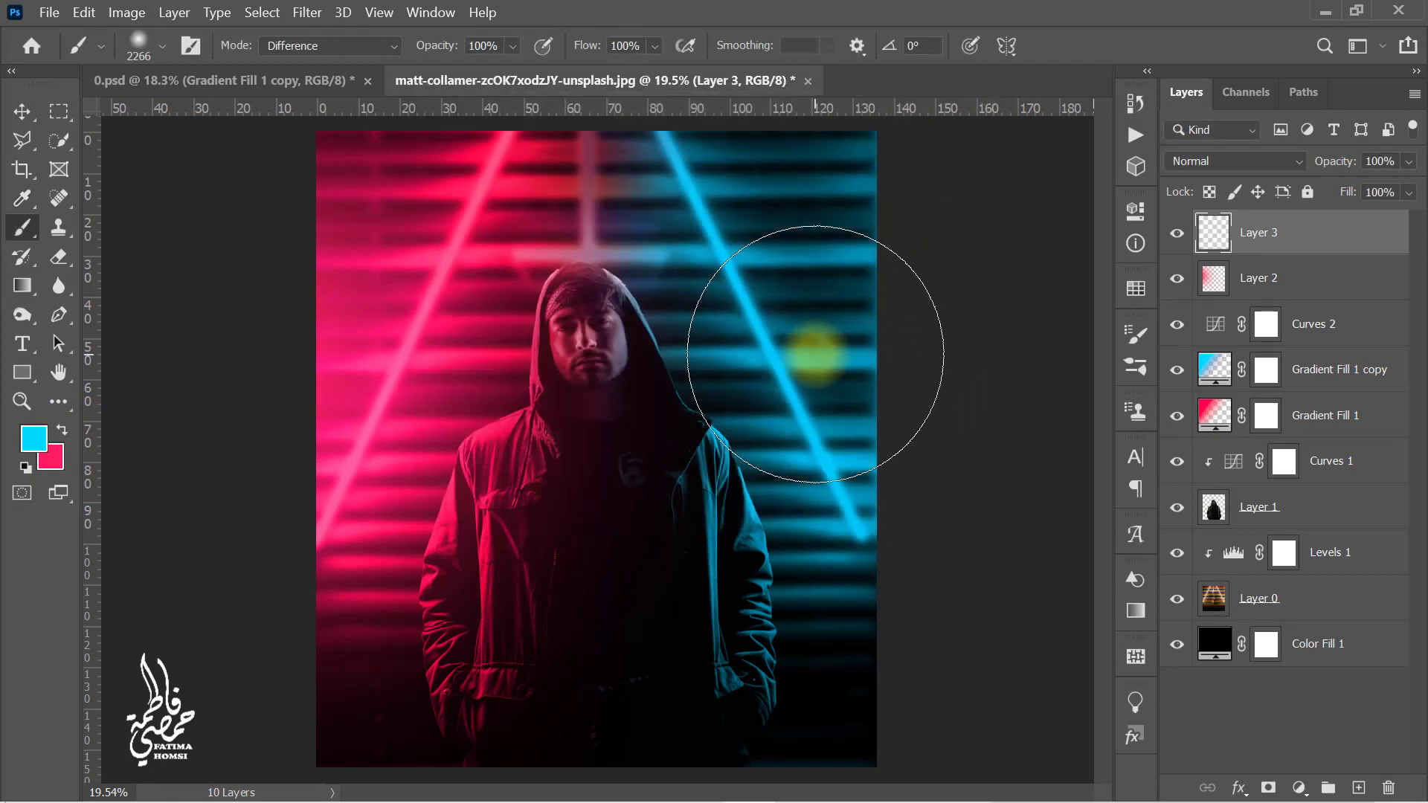
pyautogui.moveTo(815, 354); pyautogui.dragTo(979, 390)
# Enlarge the cyan glow to about 191% over the cyan side and set its layer's blend mode to Screen
pyautogui.hotkey('ctrl', 't')
pyautogui.moveTo(877, 376); pyautogui.dragTo(1027, 376)
pyautogui.moveTo(843, 388); pyautogui.dragTo(852, 398)
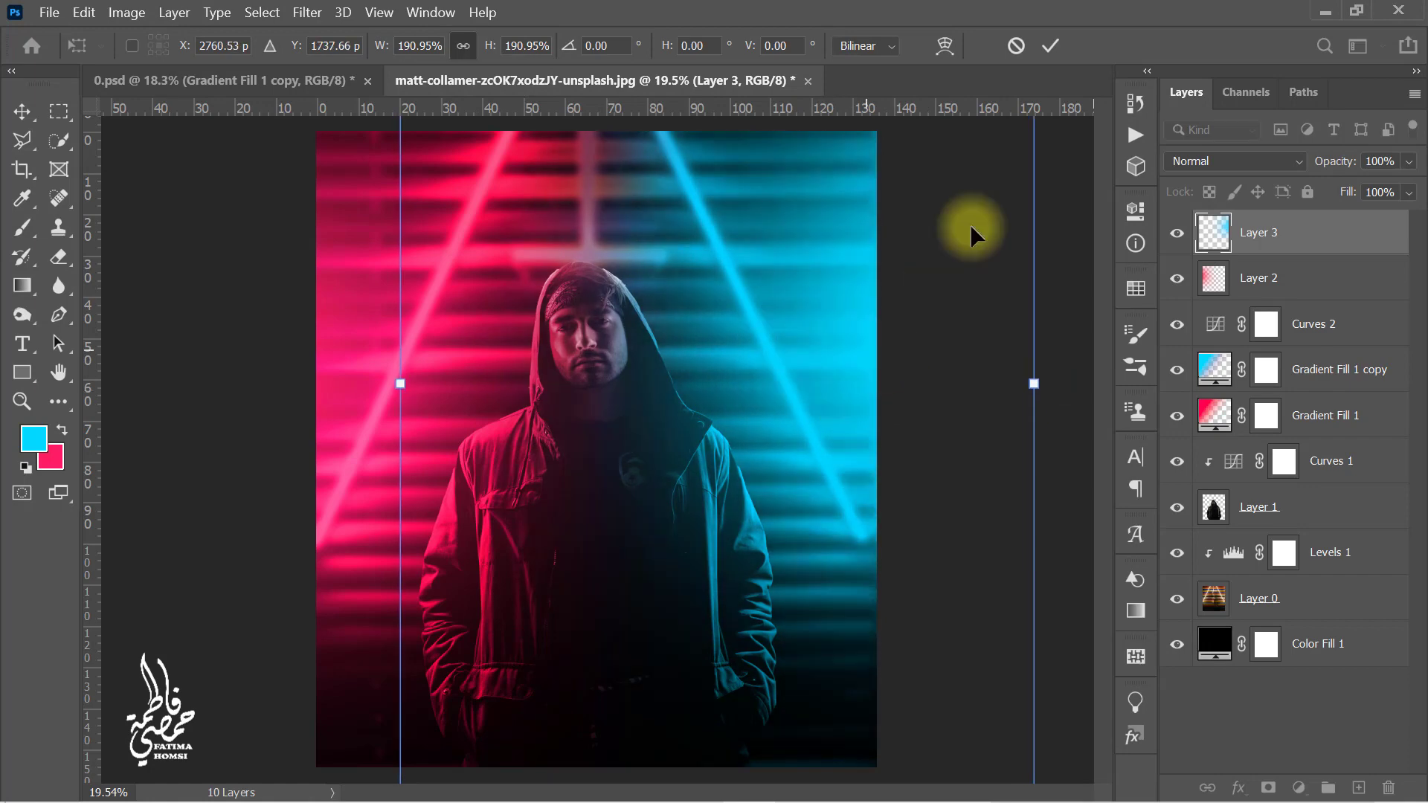
pyautogui.click(1047, 46)
pyautogui.click(1219, 160)
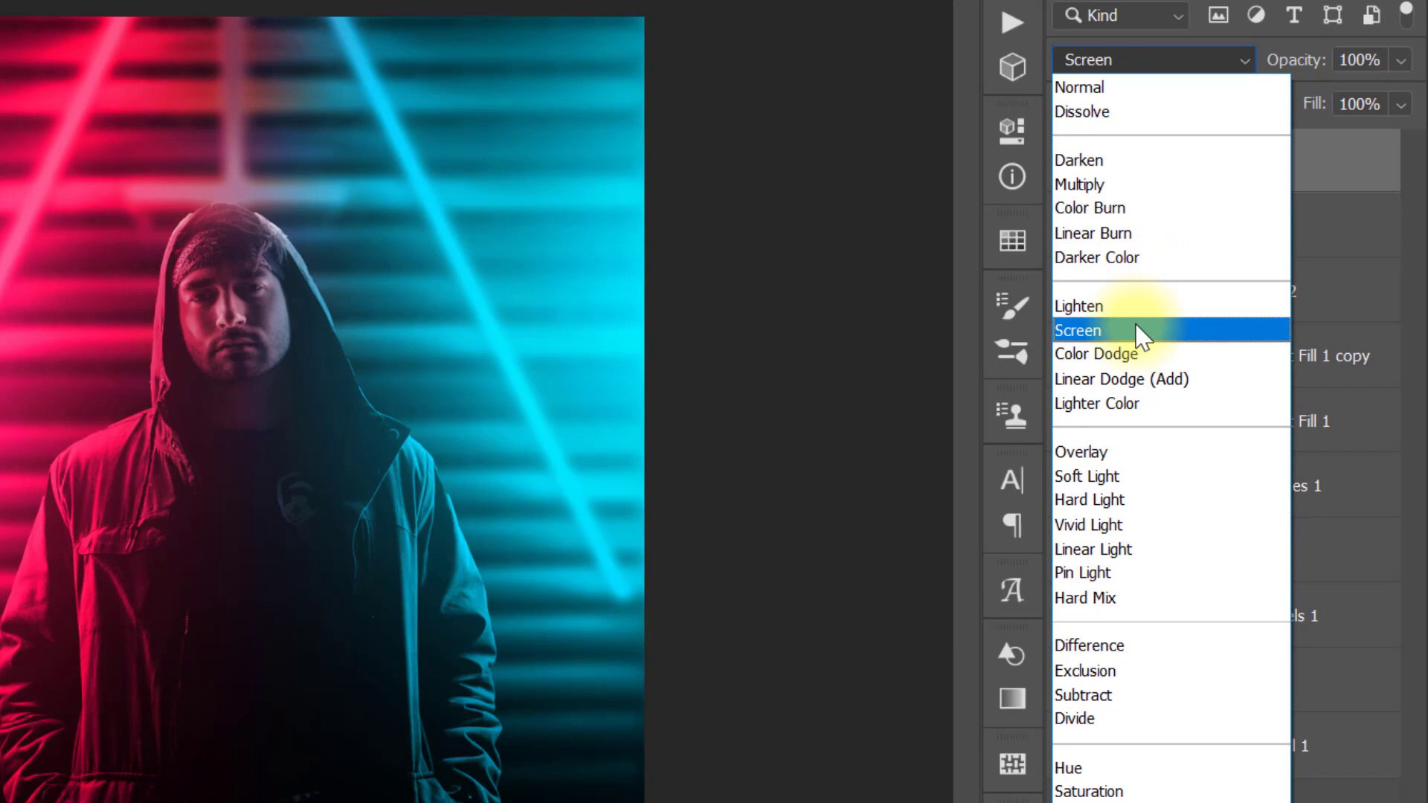
pyautogui.click(1138, 331)
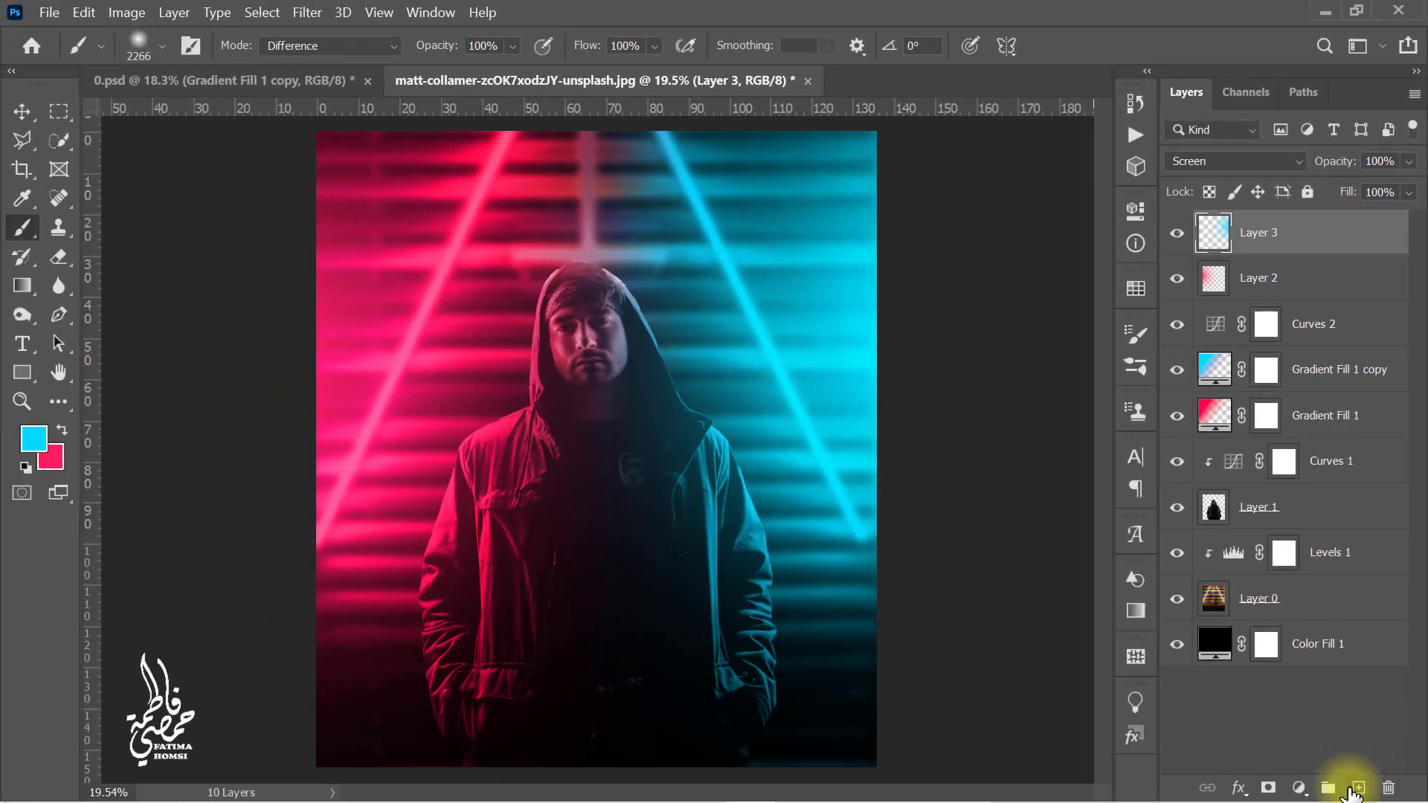
# Add a new layer and paint faint 00d8ff smoke over the lower cyan side with the 4750 px smoke brush at 8% opacity
pyautogui.click(1354, 790)
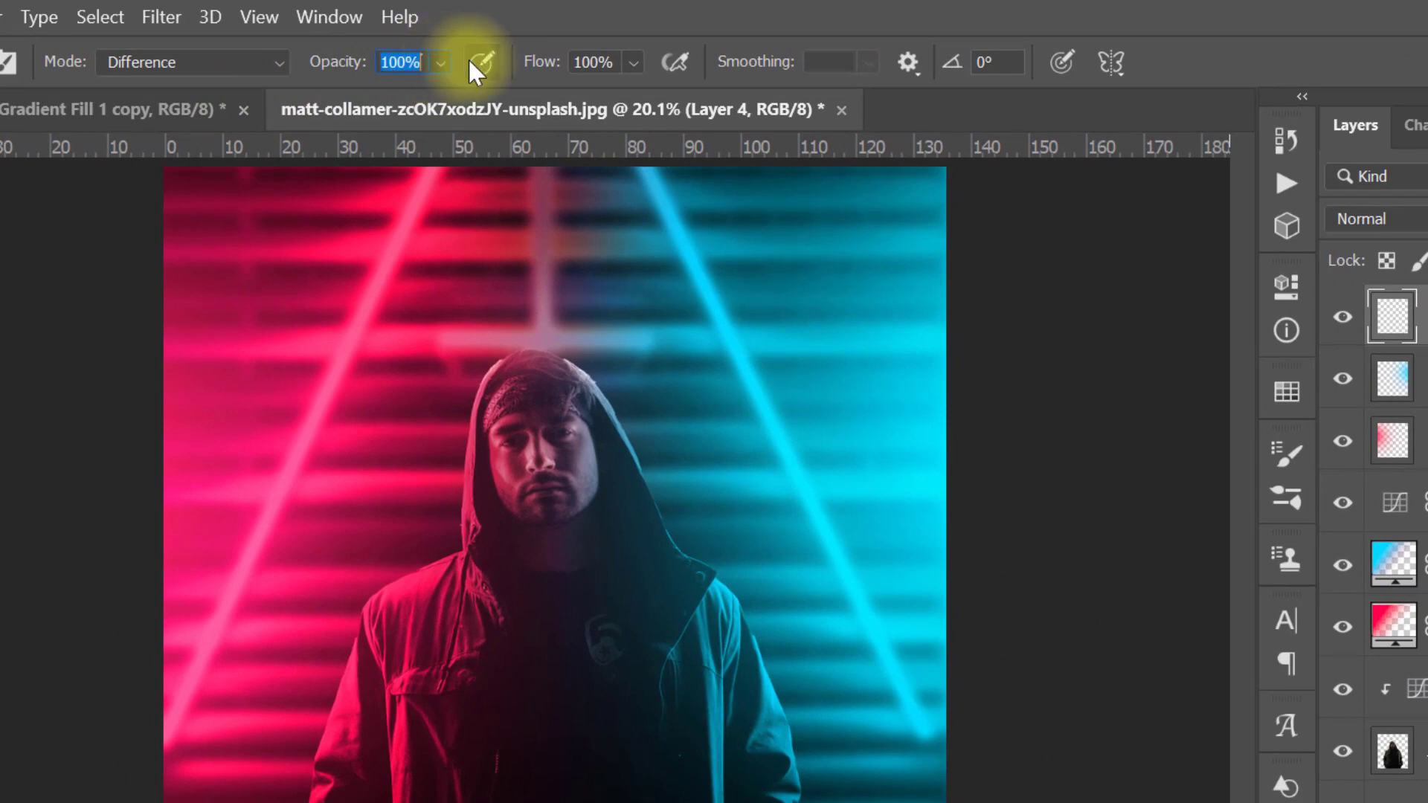
pyautogui.write('8')
pyautogui.press('Return')
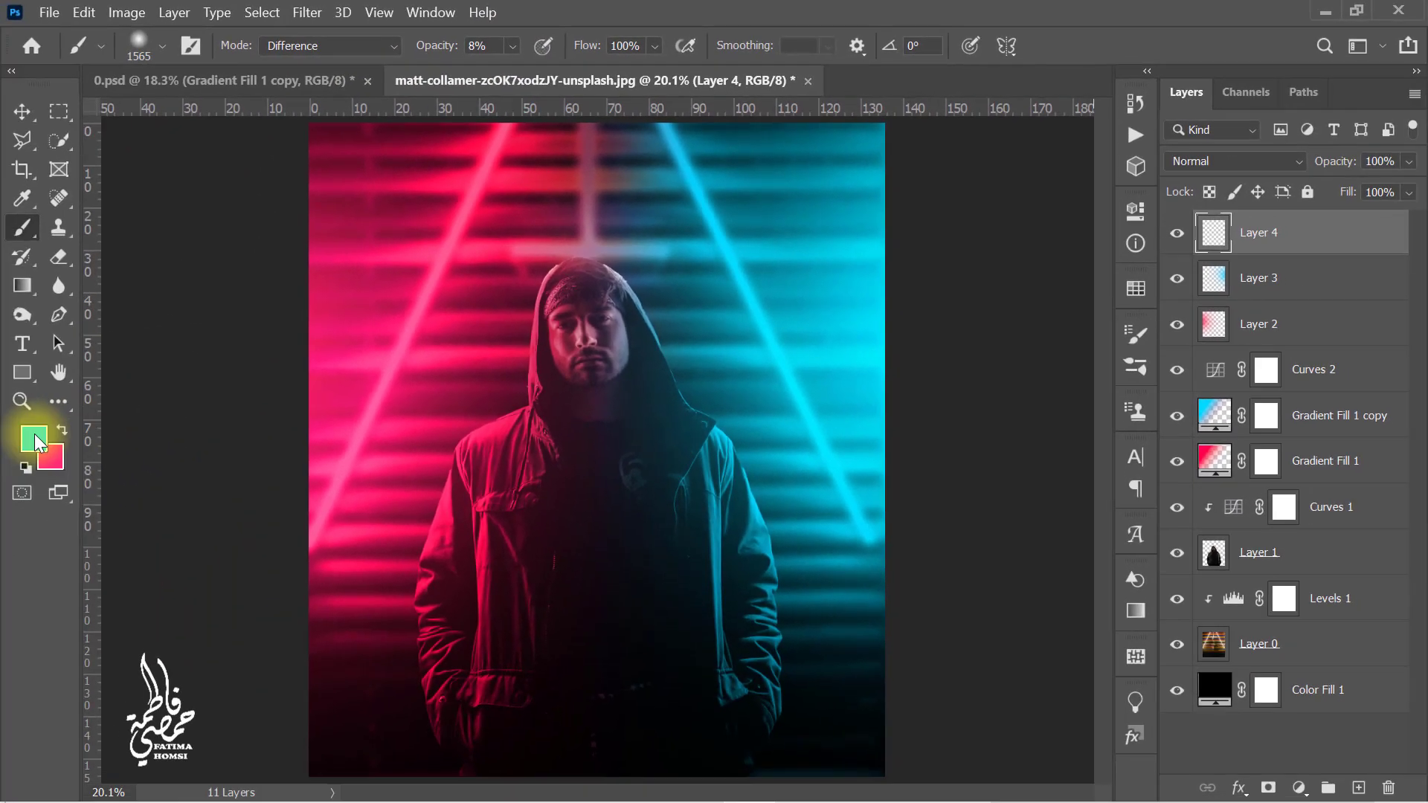
pyautogui.click(34, 439)
pyautogui.doubleClick(813, 507)
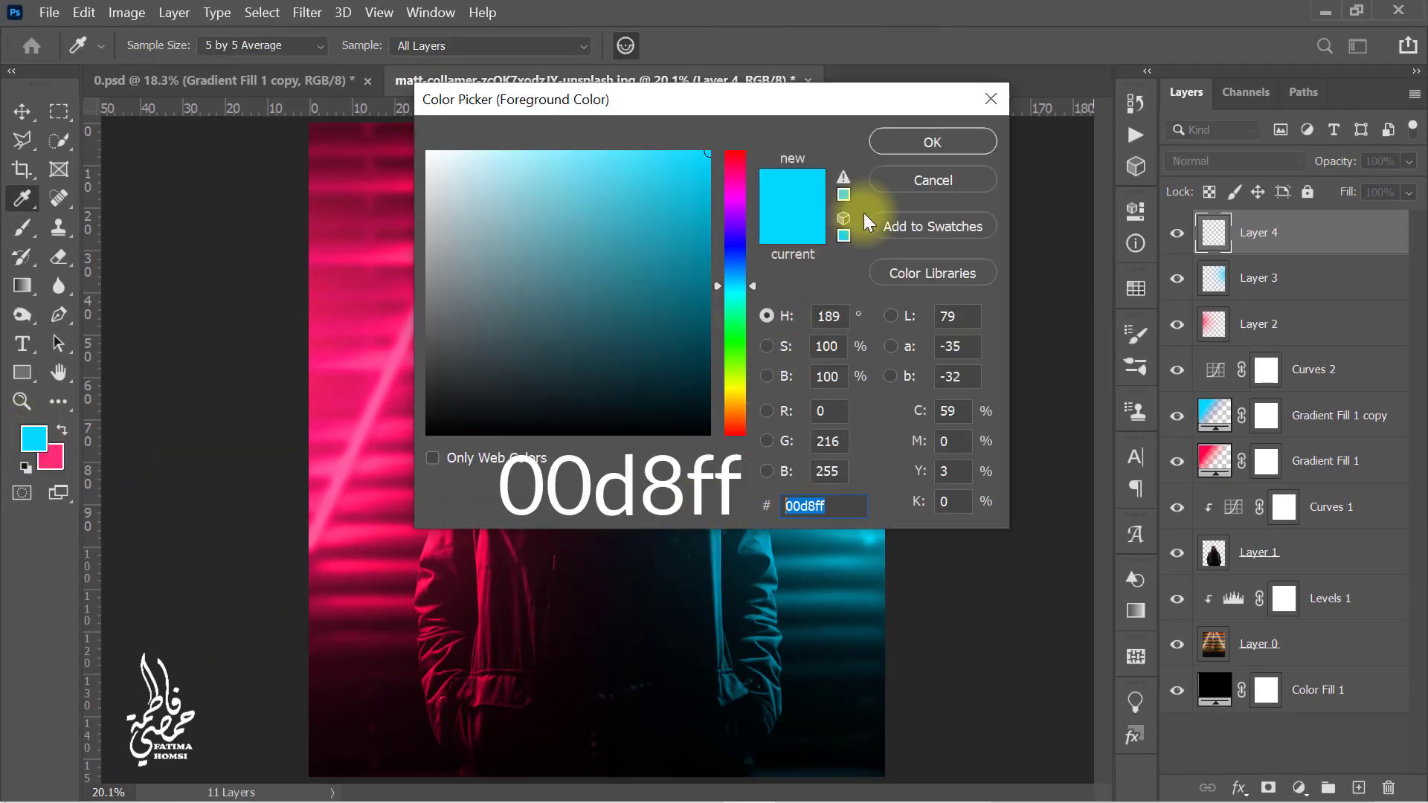
pyautogui.click(904, 140)
pyautogui.press('b')
pyautogui.rightClick(561, 389)
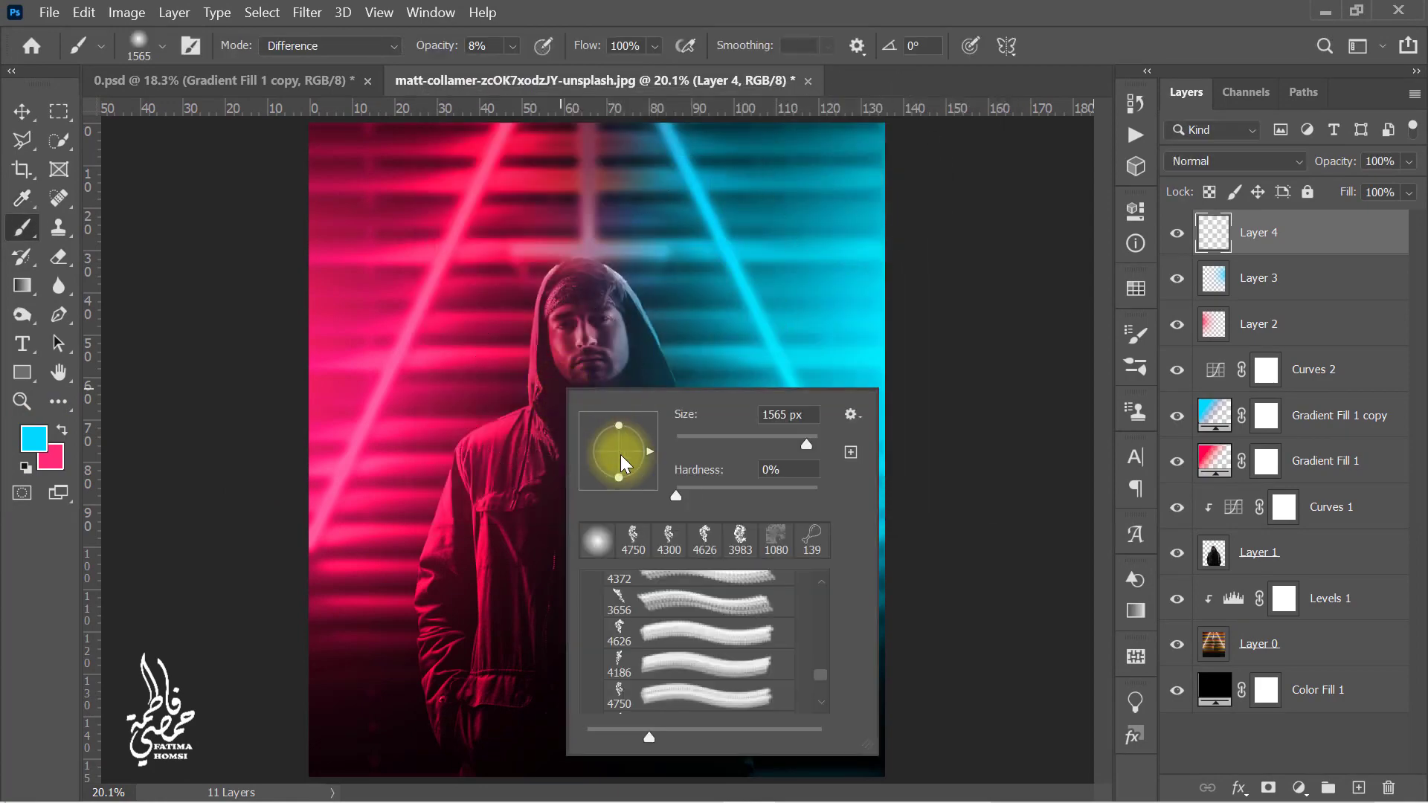
pyautogui.click(699, 695)
pyautogui.click(1201, 238)
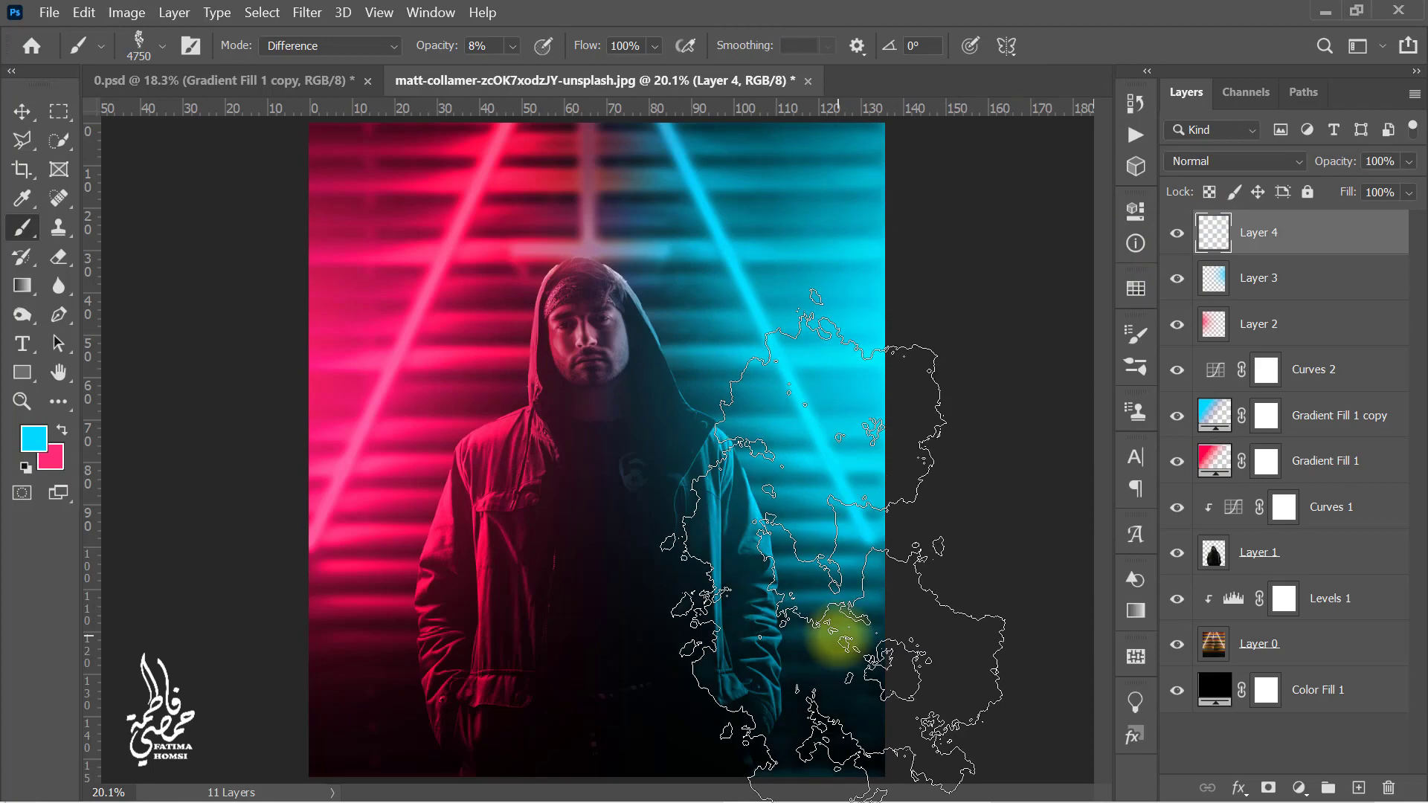
pyautogui.click(778, 749)
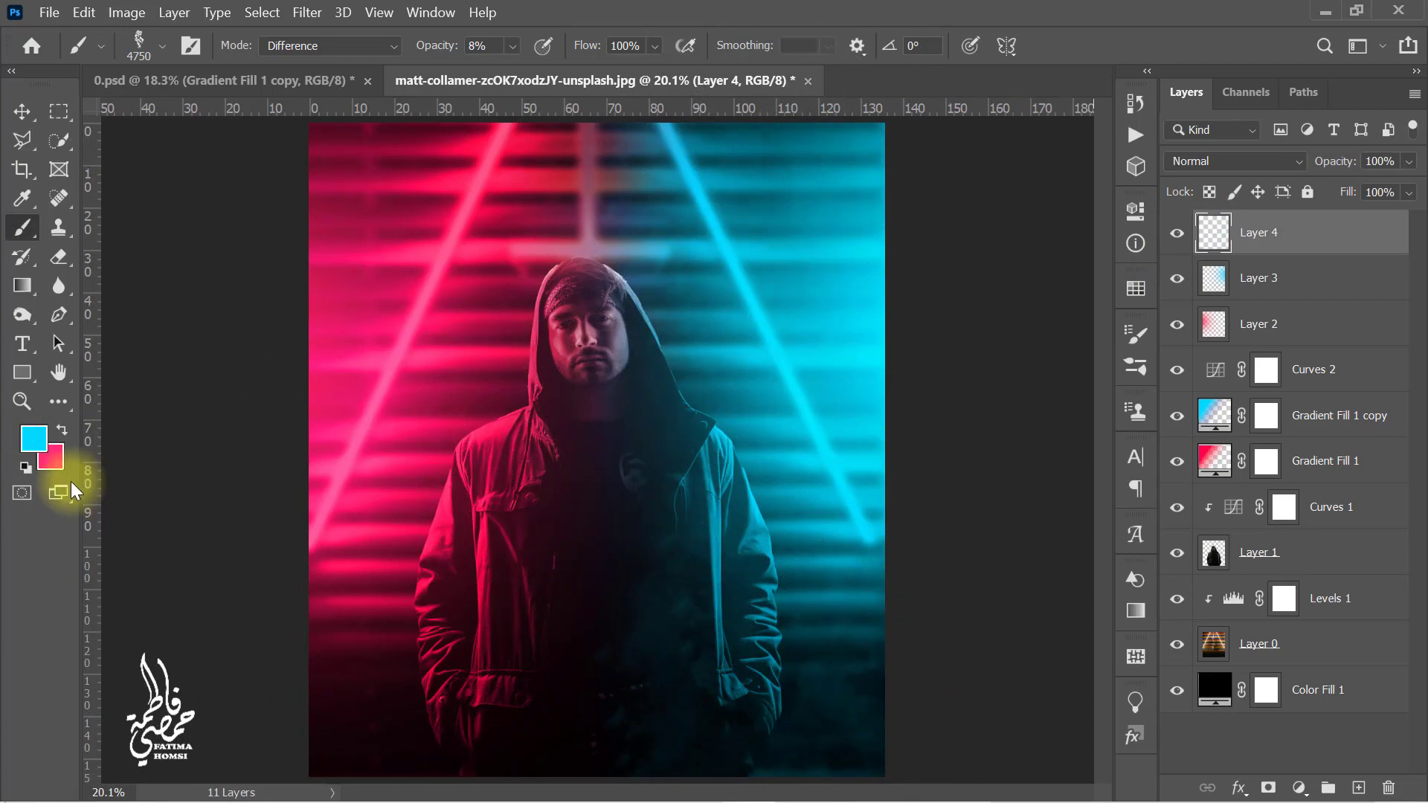
# Paint faint ff2b78 smoke over the red side on the same layer and toggle the layer's visibility to compare
pyautogui.click(34, 440)
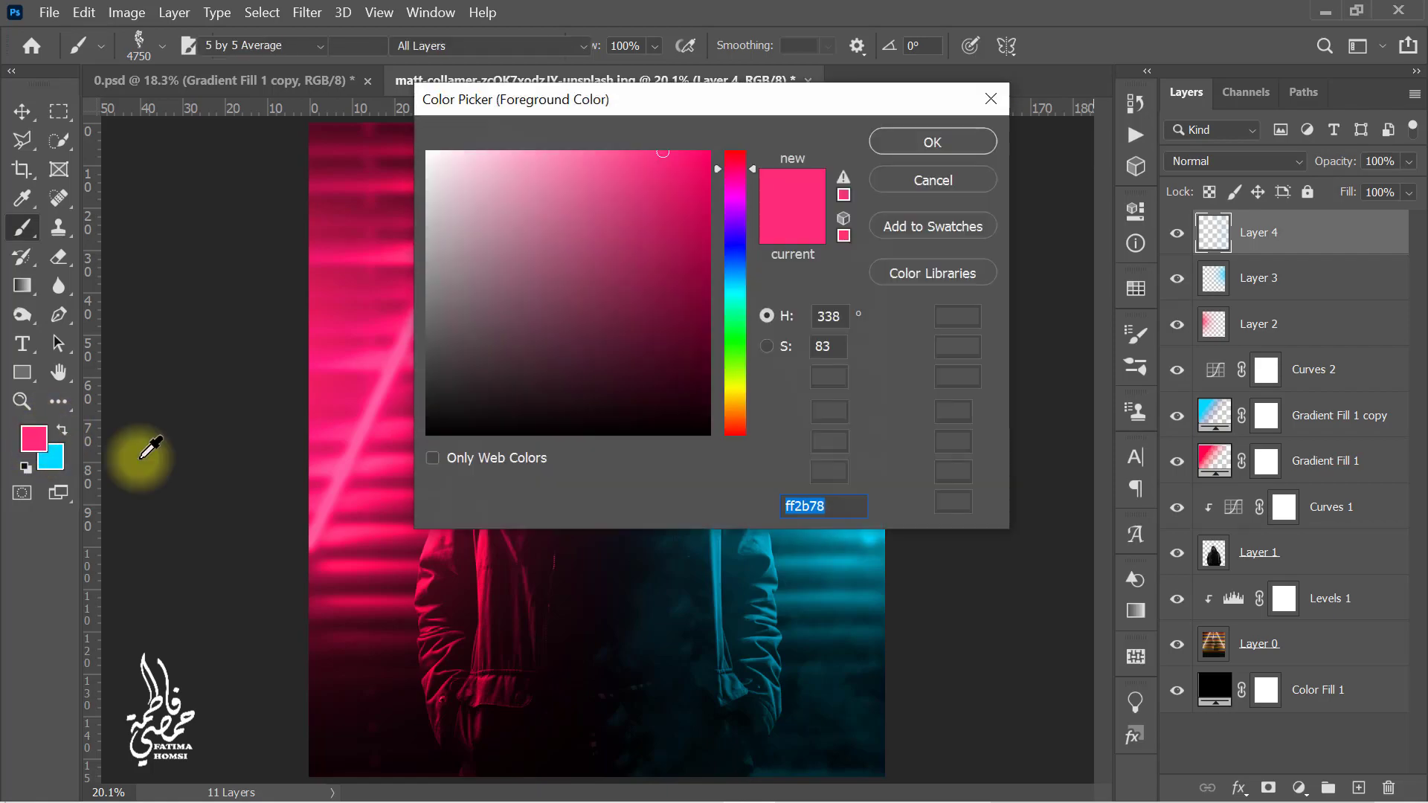
pyautogui.click(924, 140)
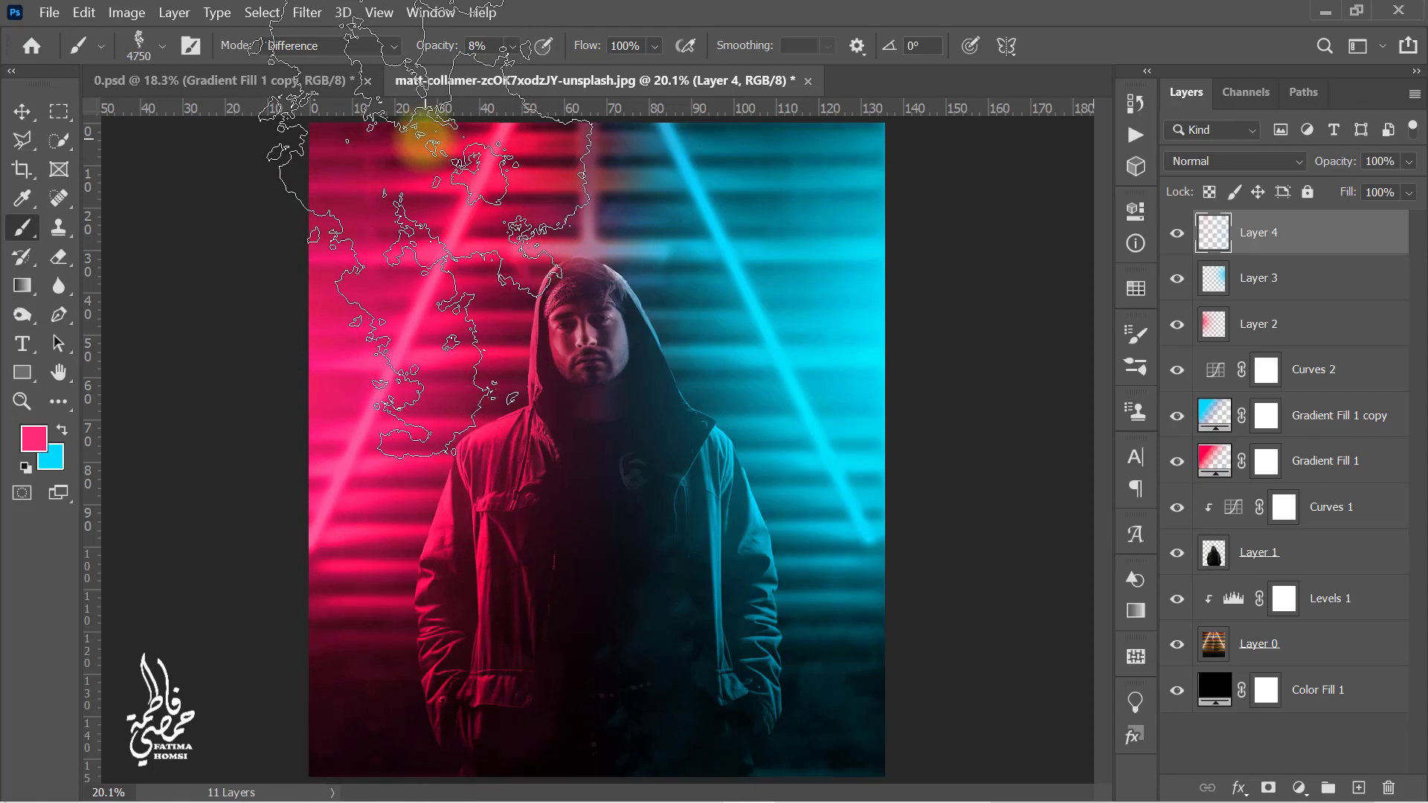
pyautogui.click(1179, 236)
pyautogui.click(1180, 236)
pyautogui.press('e')
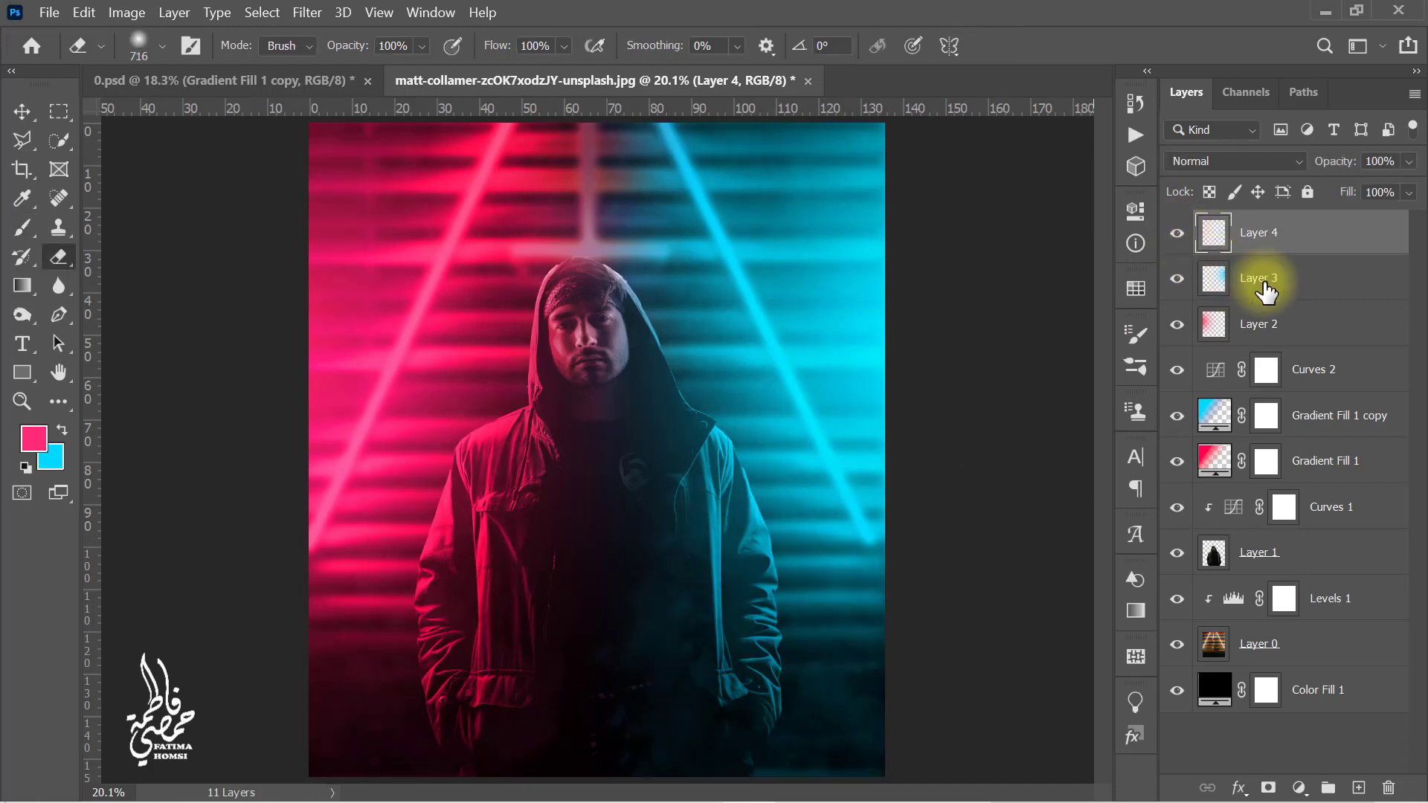
# Stamp all visible layers into a new merged layer on top and convert it to a smart object
pyautogui.hotkey('ctrl', 'alt', 'shift', 'e')
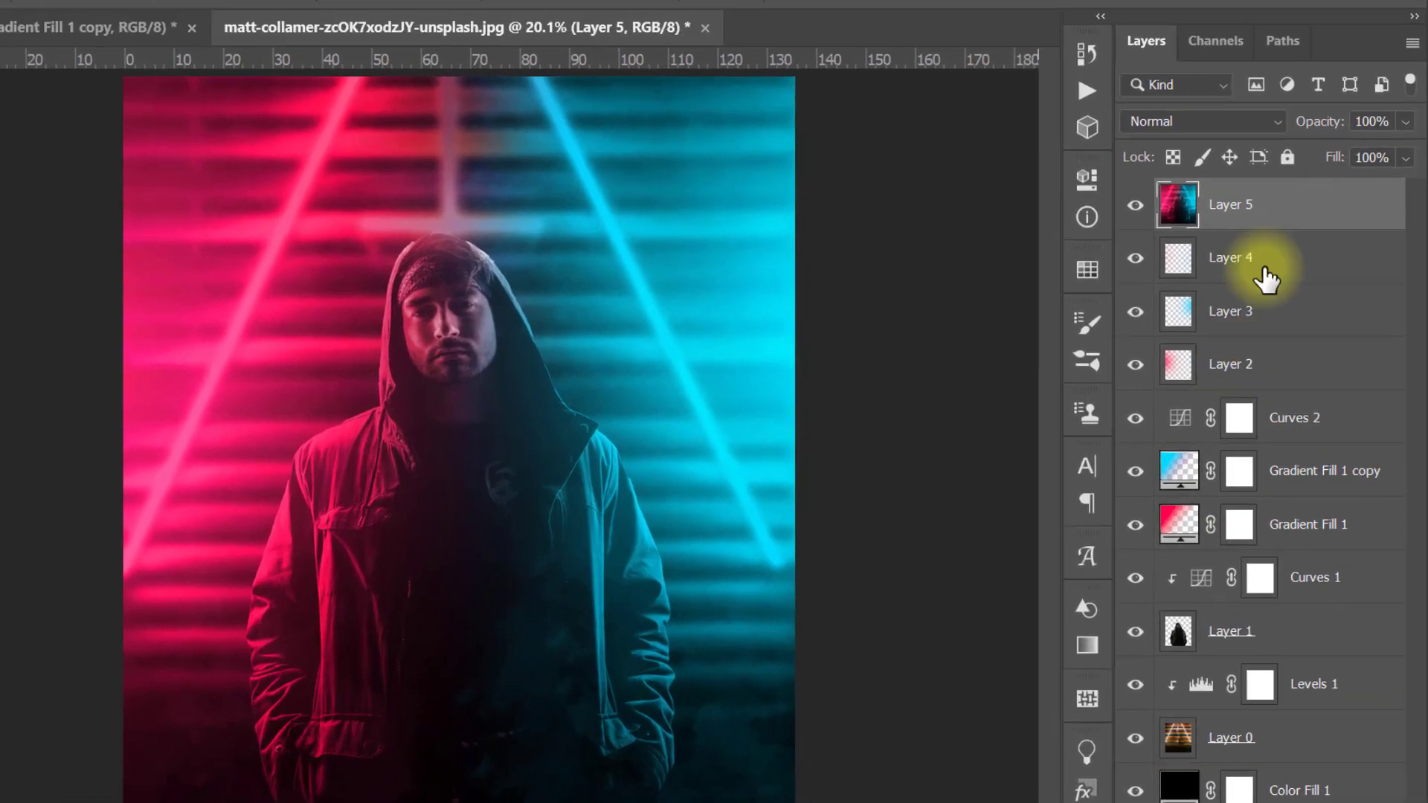
pyautogui.rightClick(1305, 217)
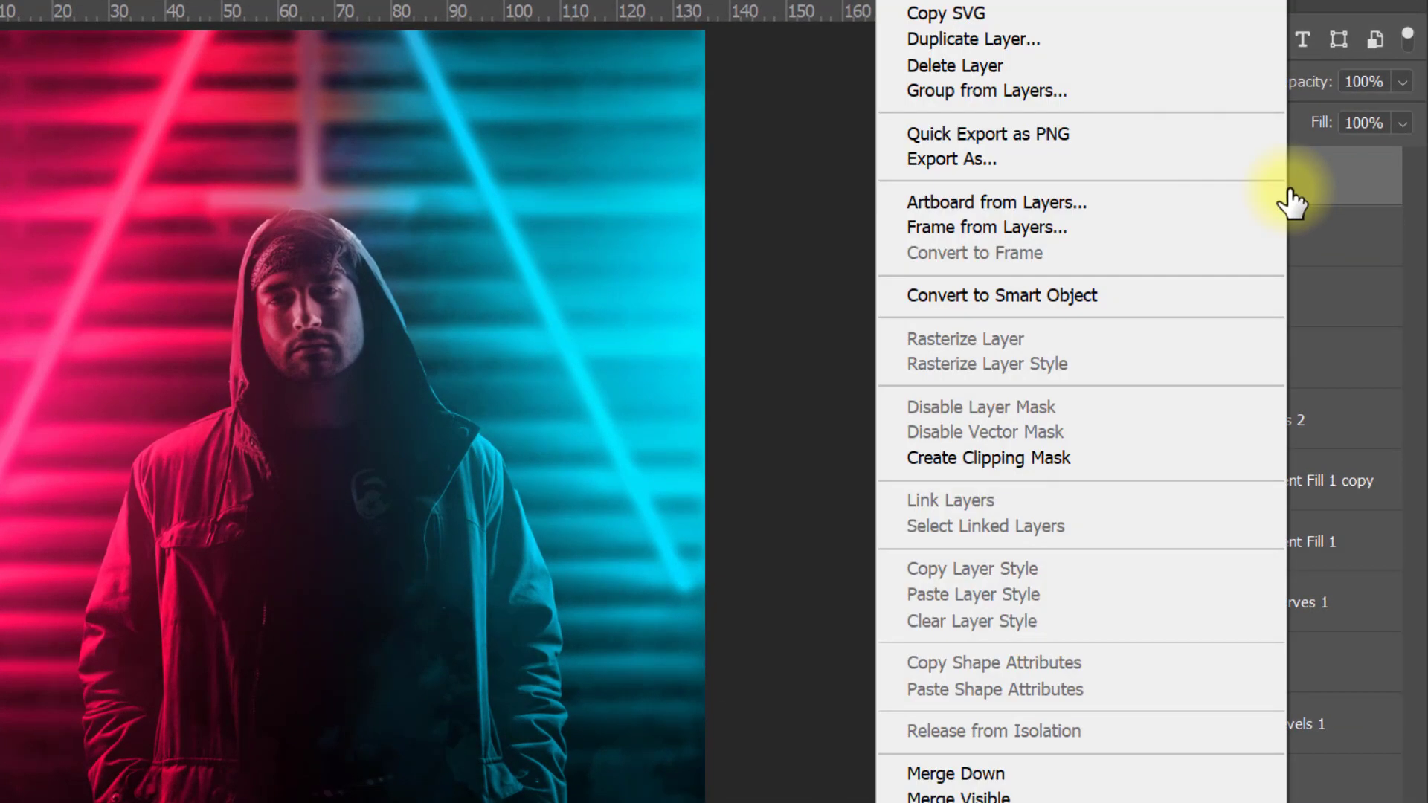
pyautogui.click(1185, 286)
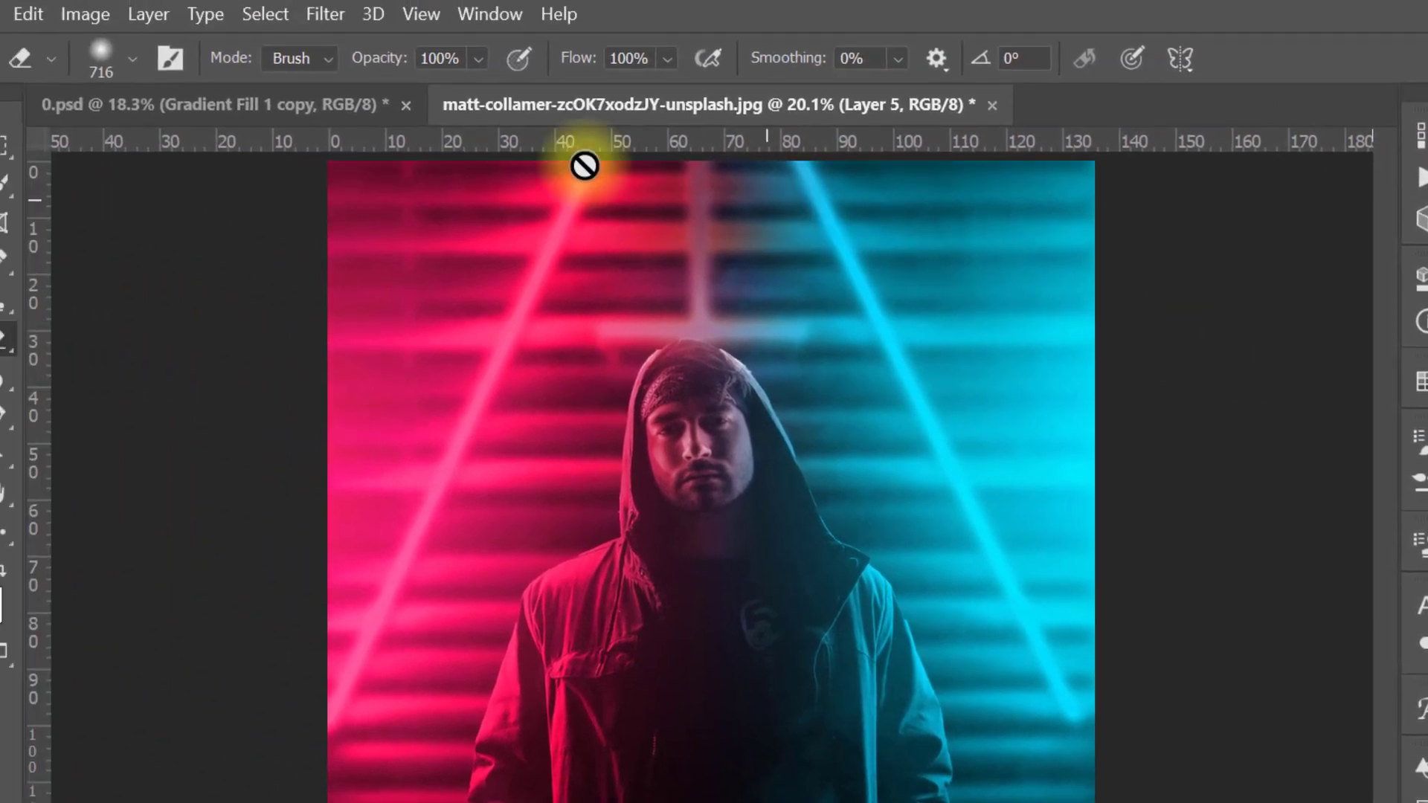
# Apply a Camera Raw filter to the merged smart object and set its Temperature to -10 and Tint to +10
pyautogui.click(328, 10)
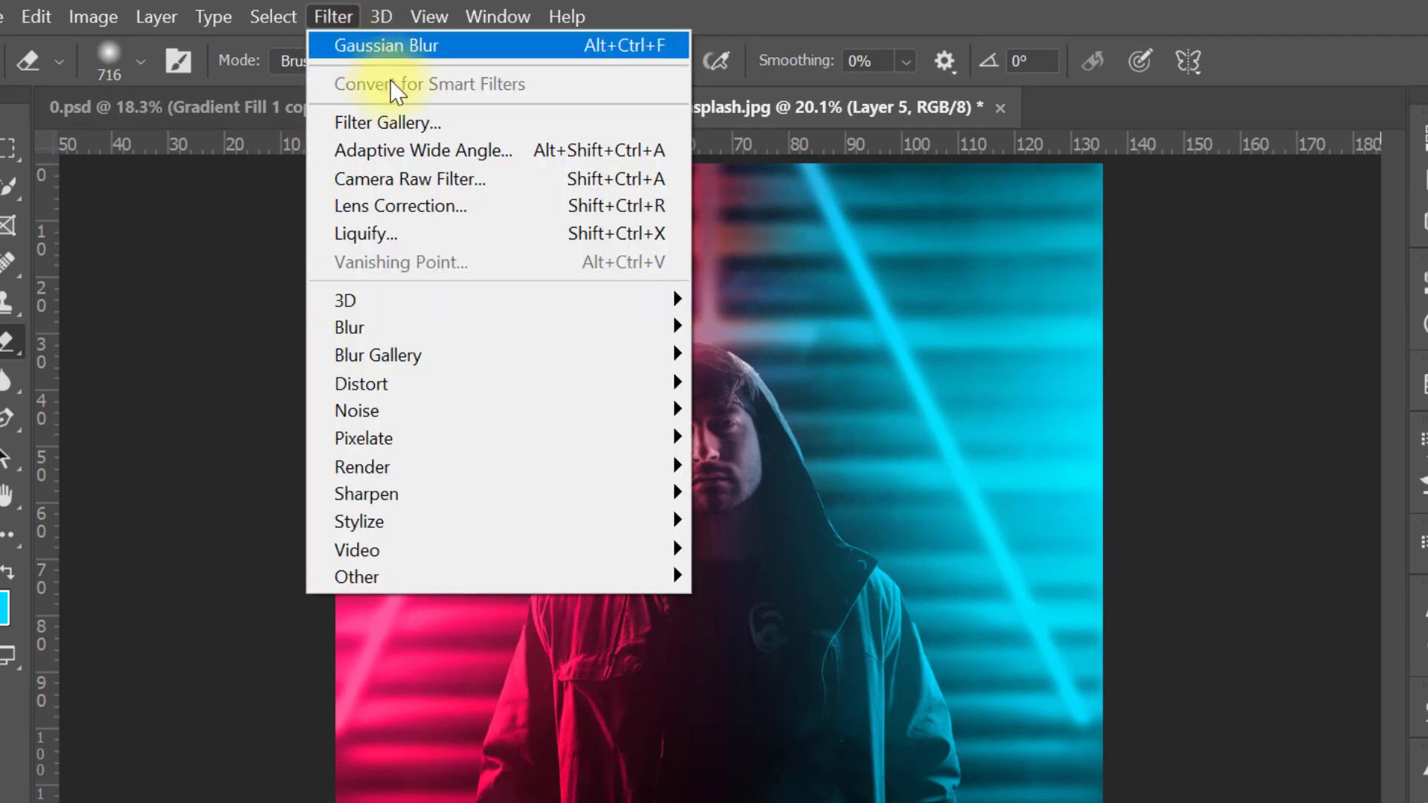
pyautogui.click(476, 180)
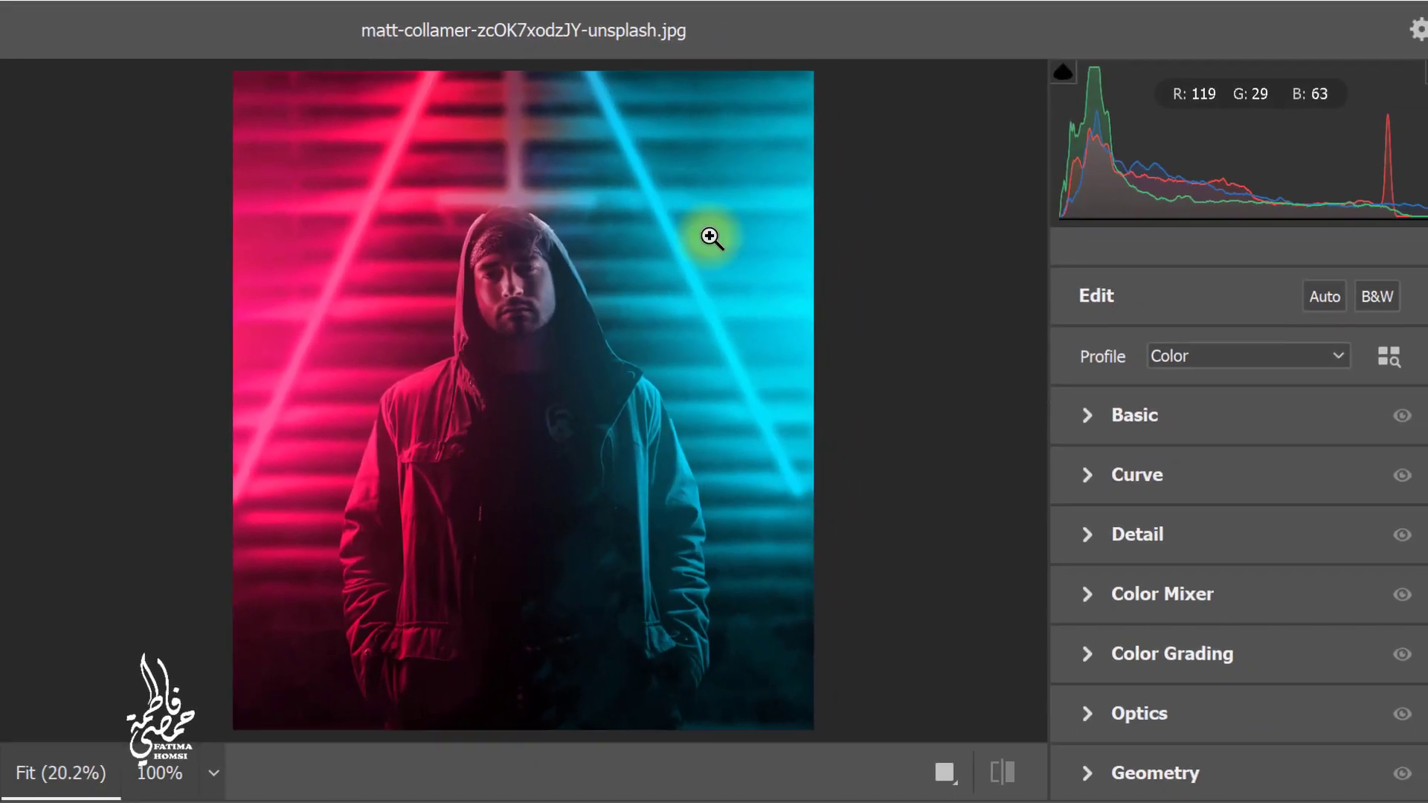
pyautogui.click(1084, 409)
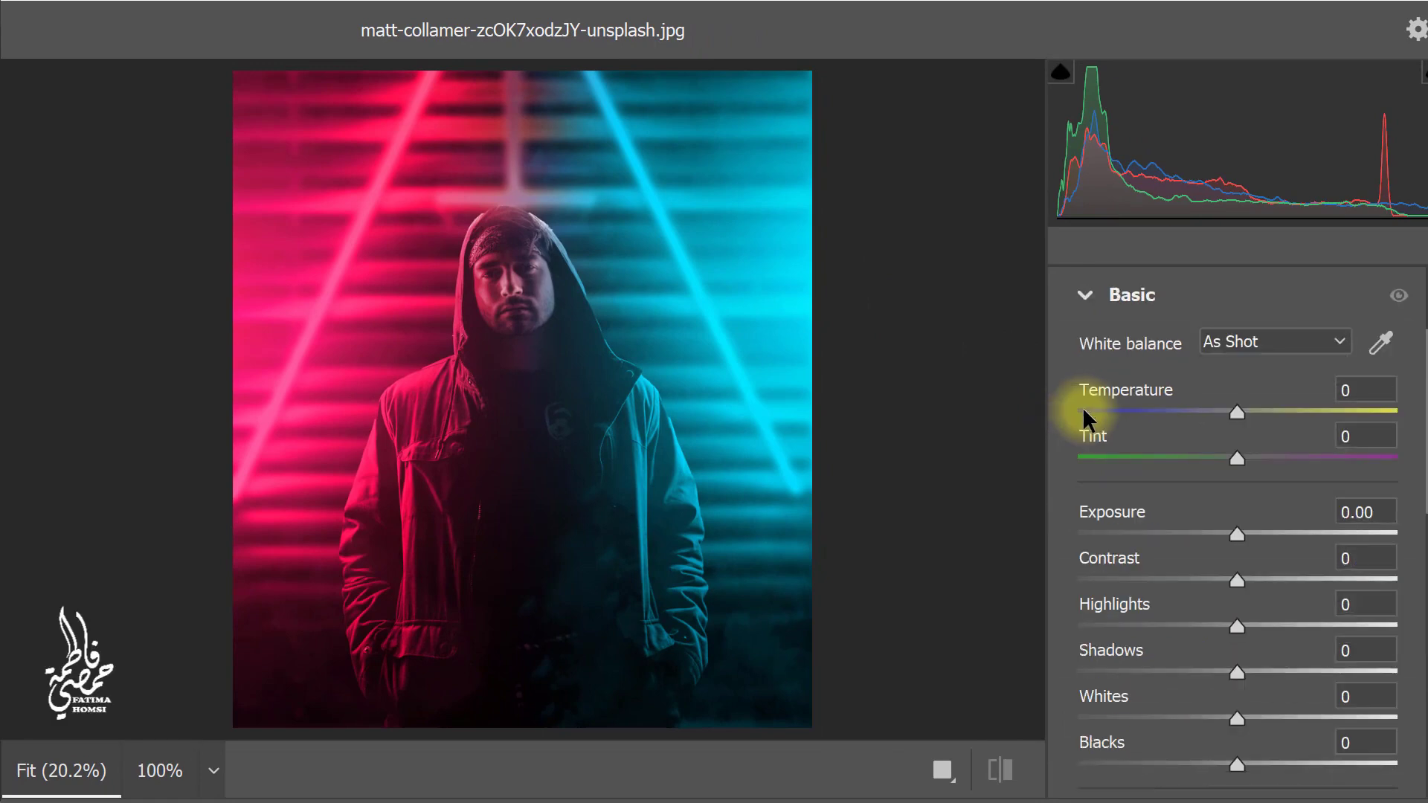
pyautogui.click(1380, 385)
pyautogui.write('-10')
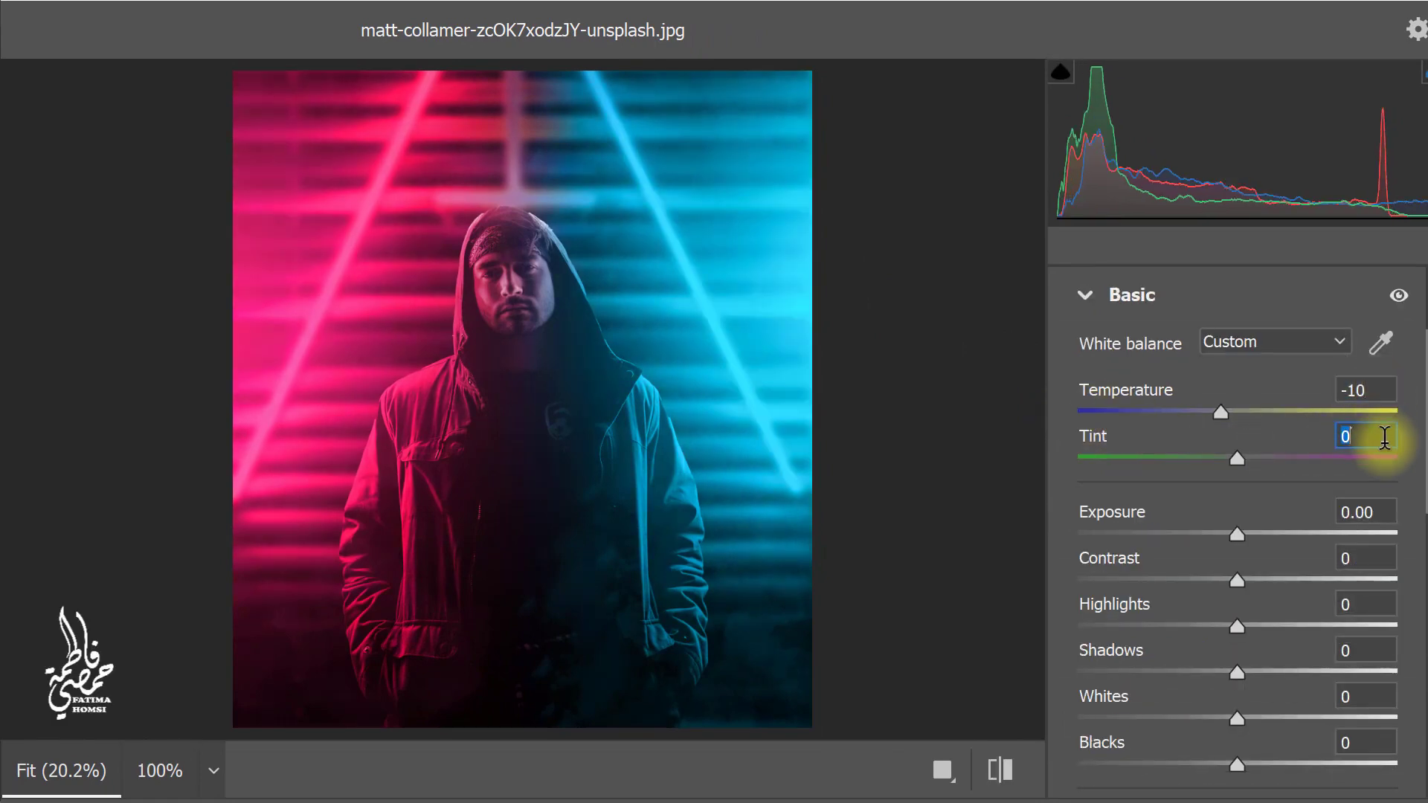
pyautogui.write('10')
# Set the Camera Raw Exposure to +0.15 and Contrast to +10
pyautogui.moveTo(1238, 537); pyautogui.dragTo(1241, 537)
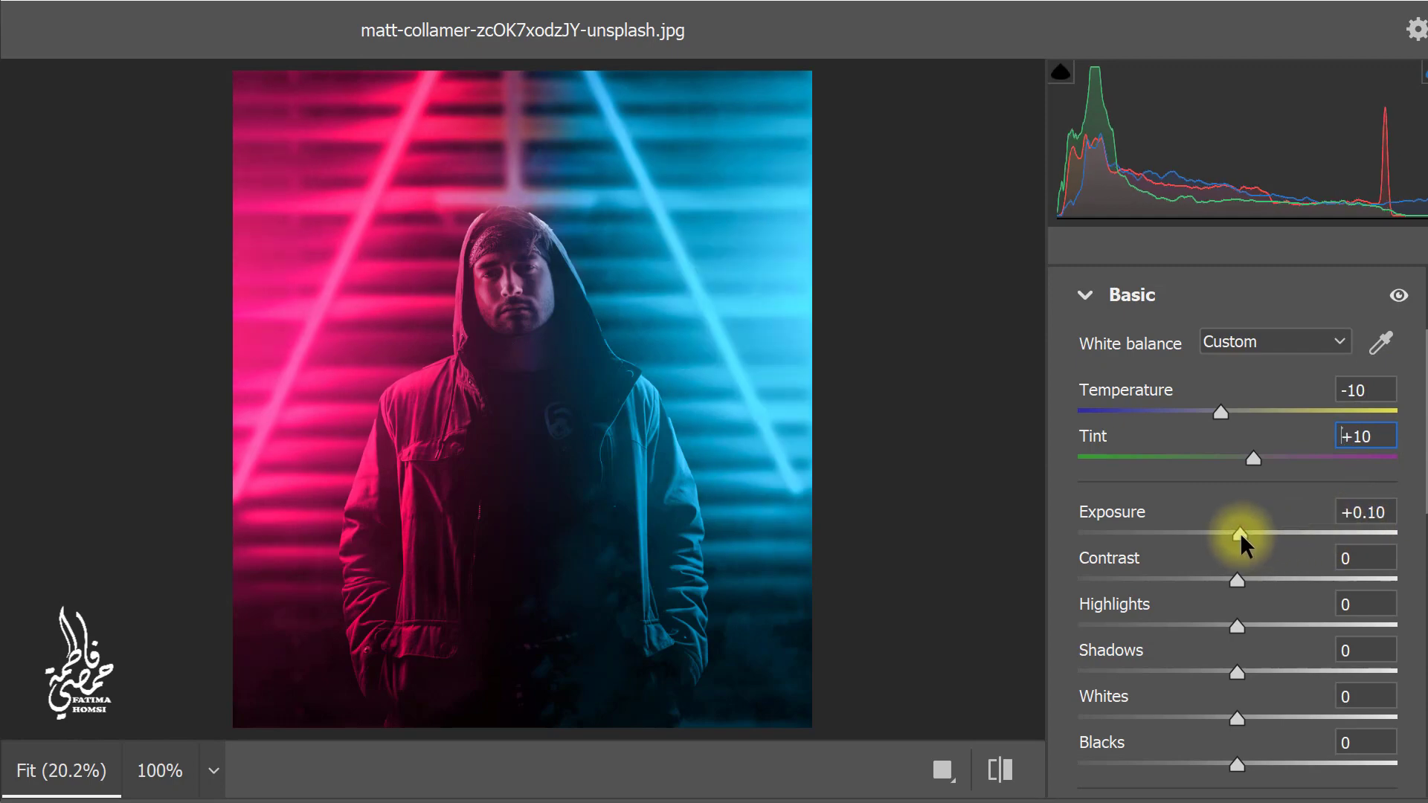
pyautogui.click(1376, 560)
pyautogui.write('1')
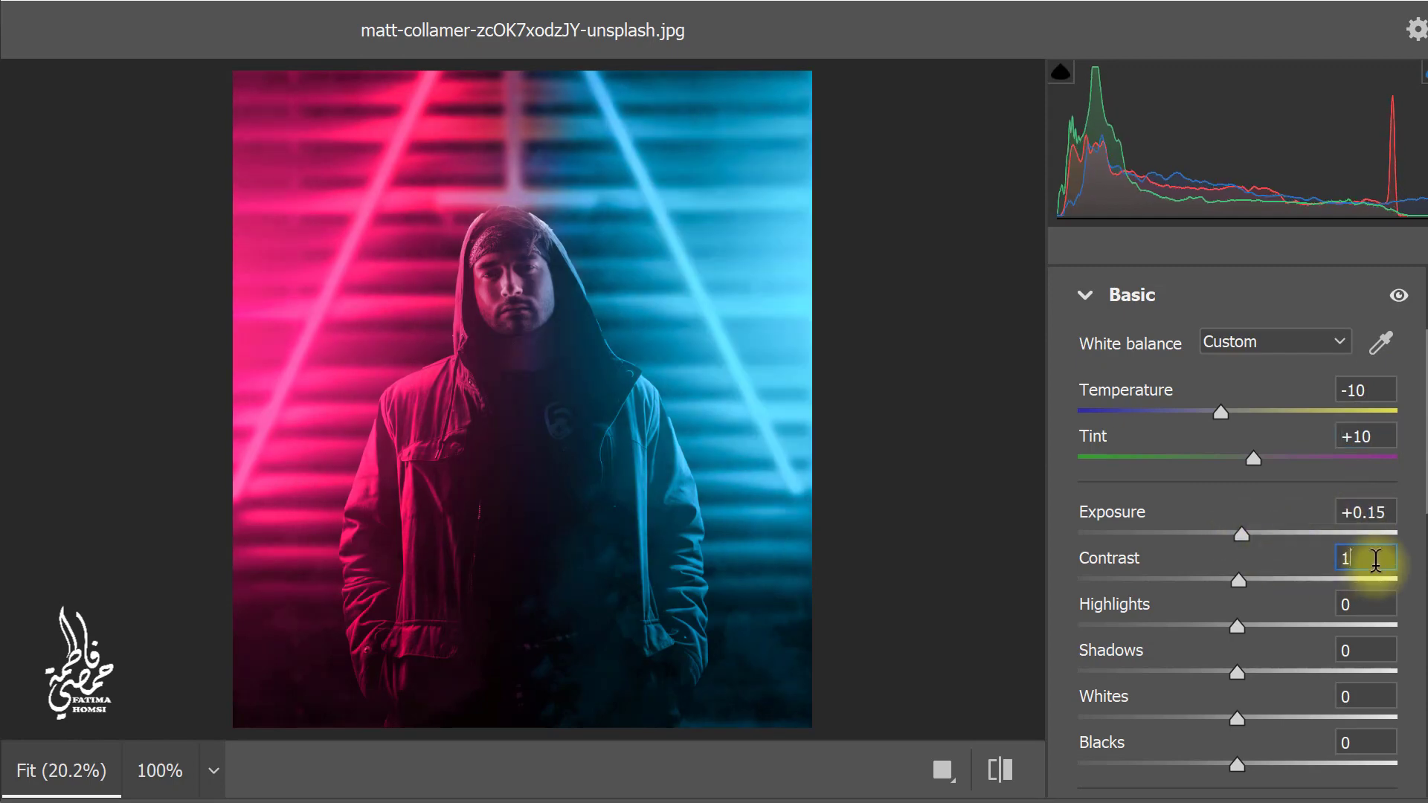
pyautogui.write('0')
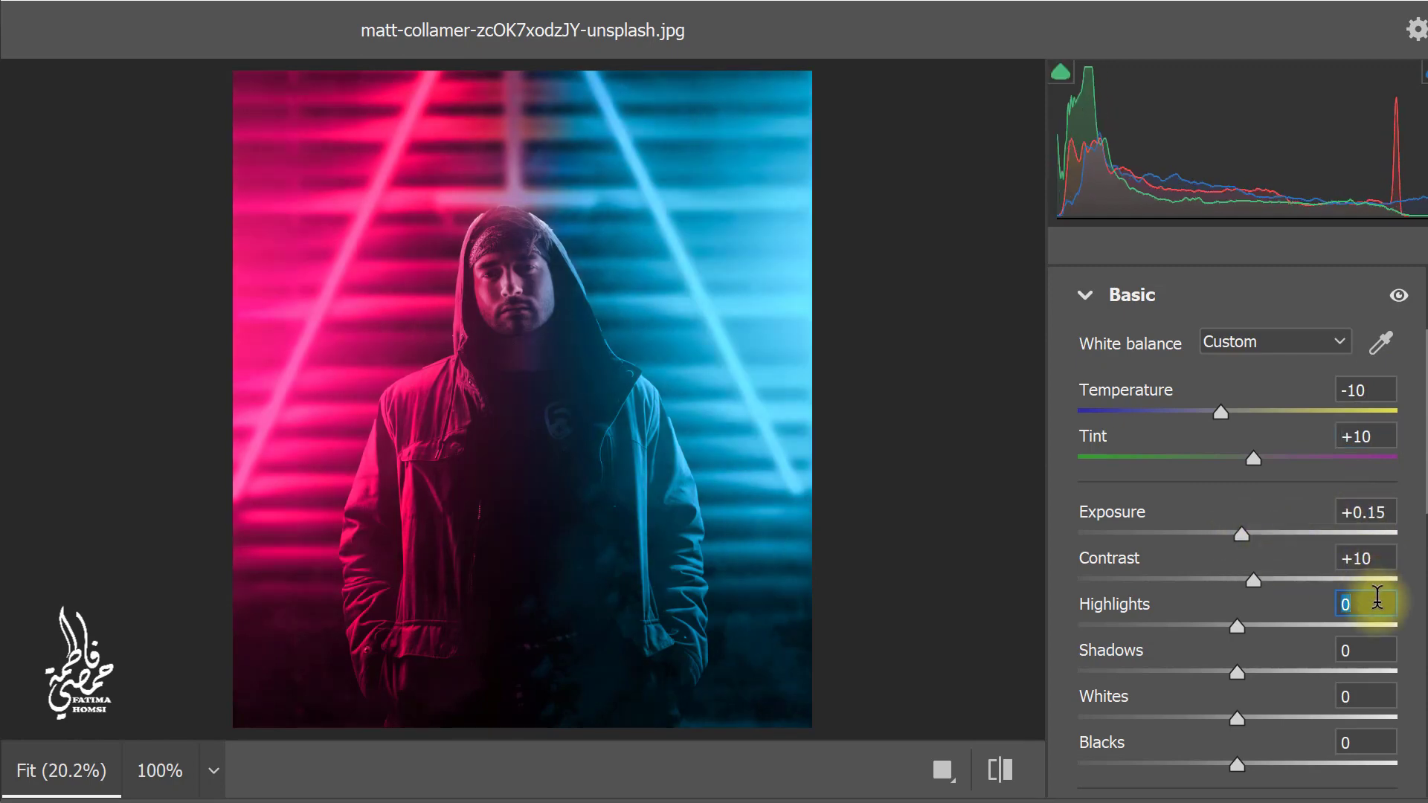
# Set Highlights to +5, Shadows to -15, Whites to +5 and Blacks to -10, and confirm the Camera Raw filter
pyautogui.click(1382, 656)
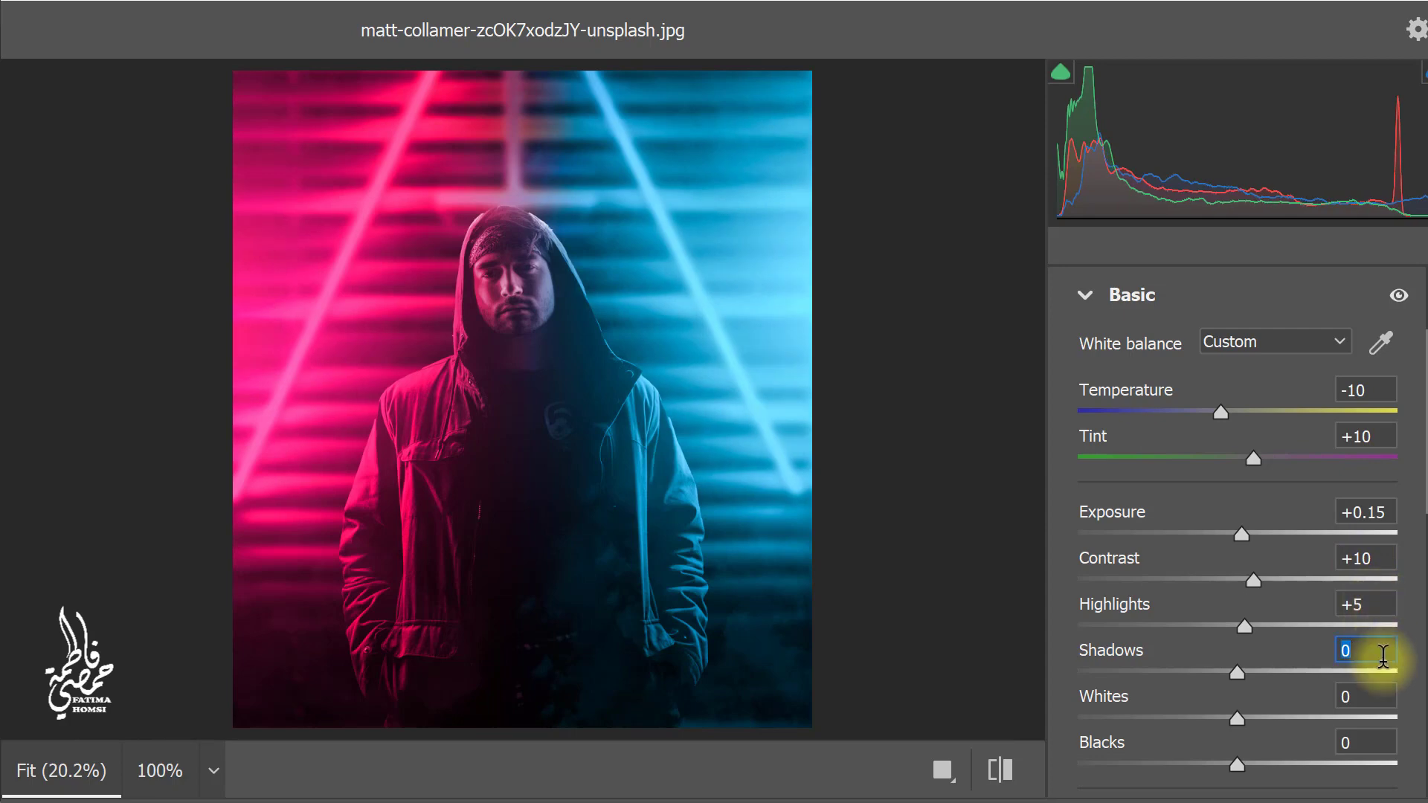
pyautogui.write('-15')
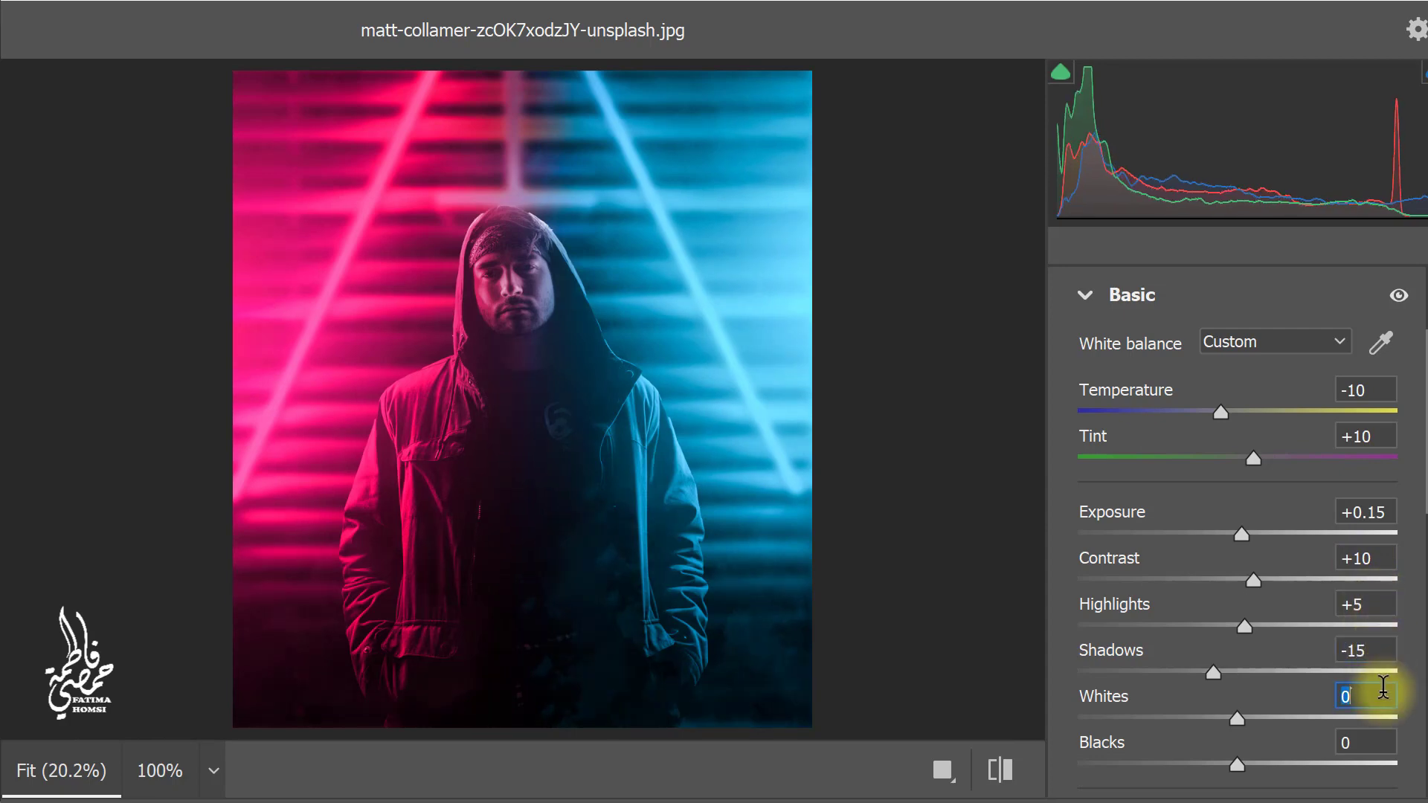
pyautogui.click(1380, 734)
pyautogui.write('-10')
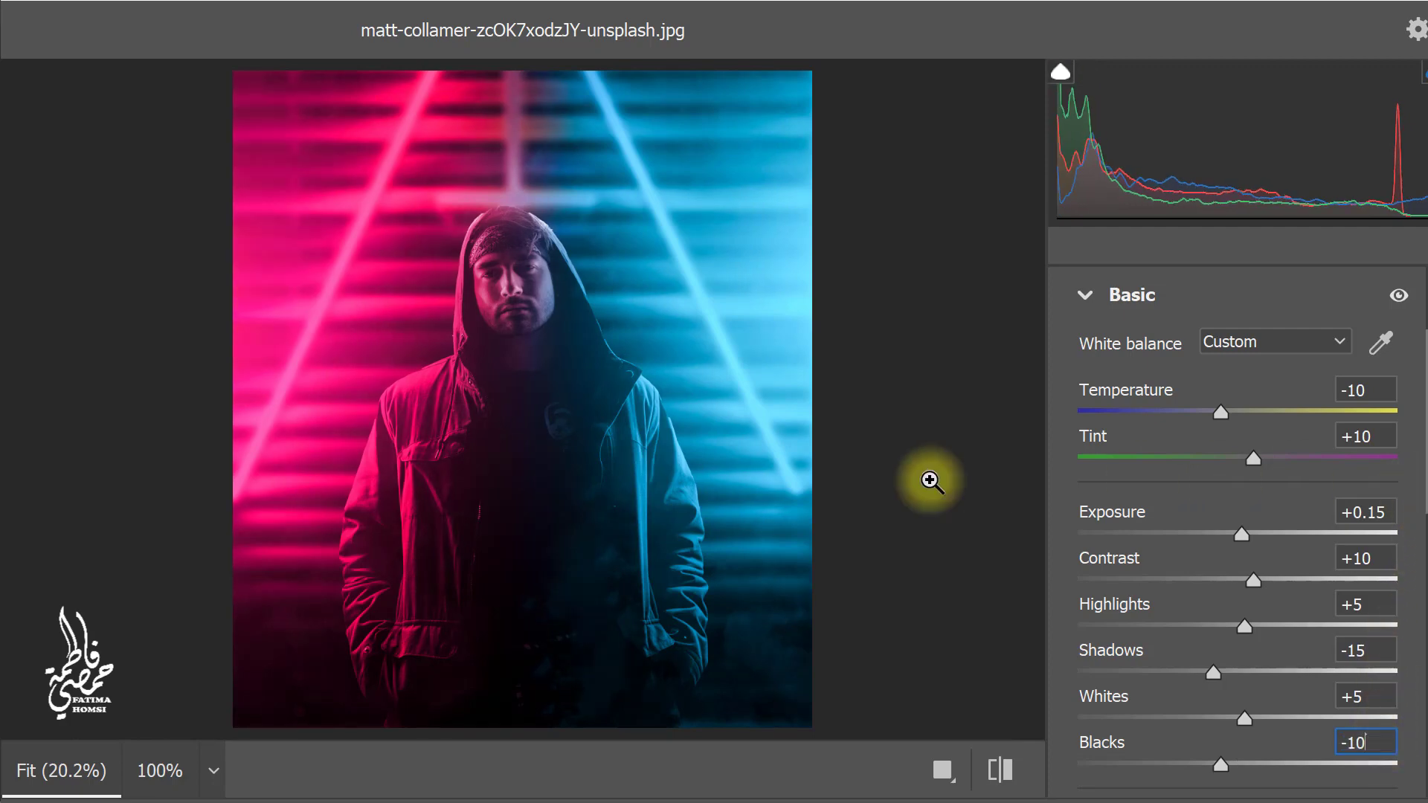
pyautogui.press('Return')
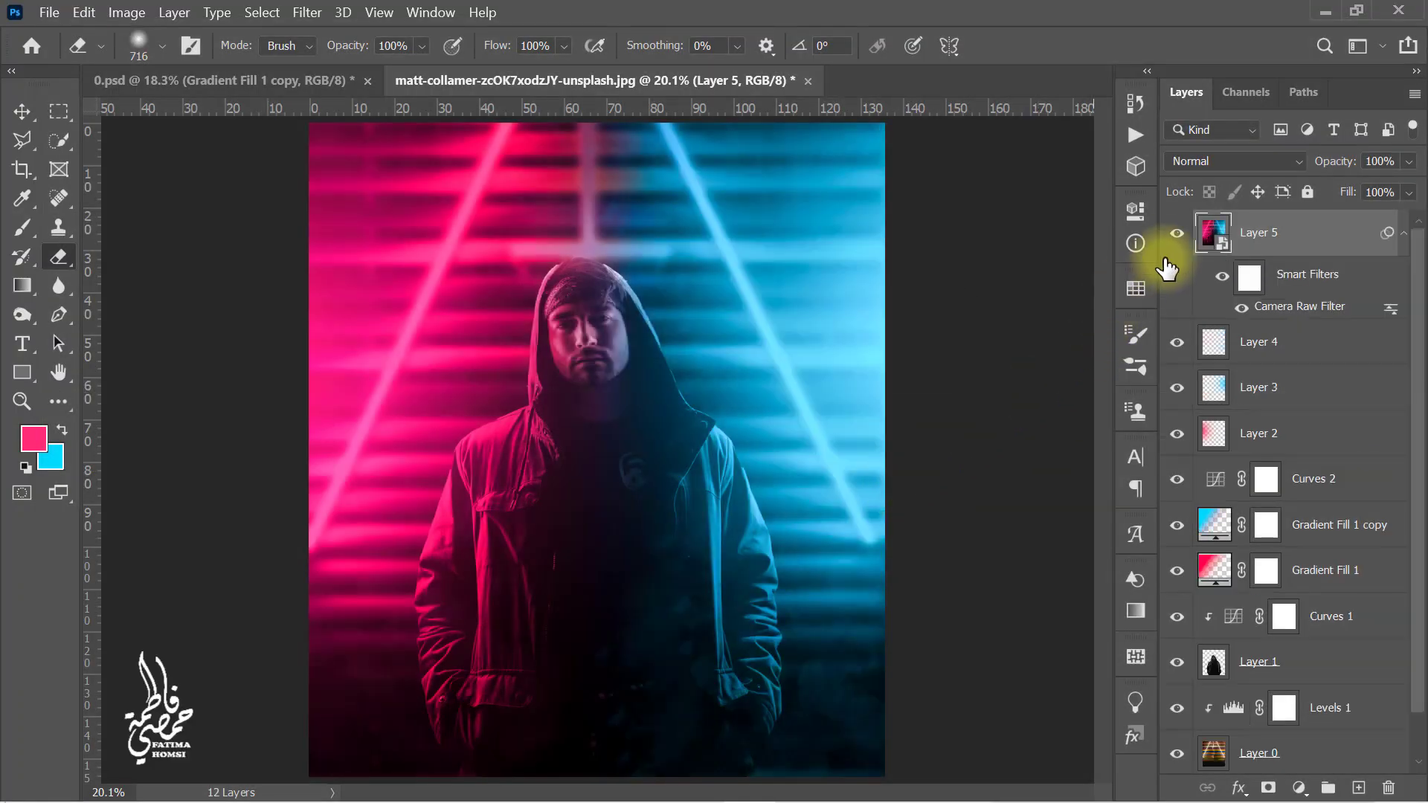
# Toggle the graded layer's visibility to compare before and after, and set its opacity to 50%
pyautogui.click(1176, 234)
pyautogui.click(1176, 237)
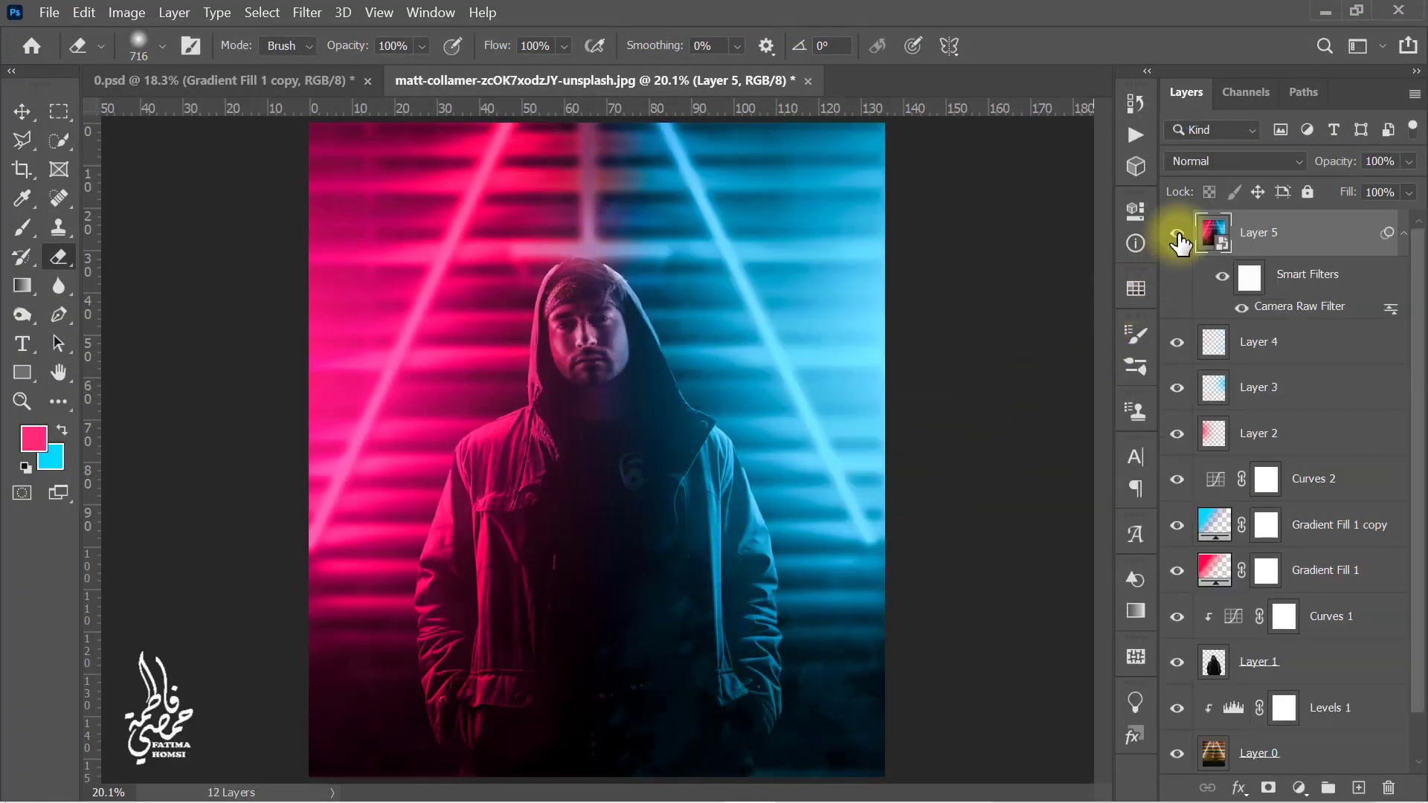
pyautogui.click(1381, 160)
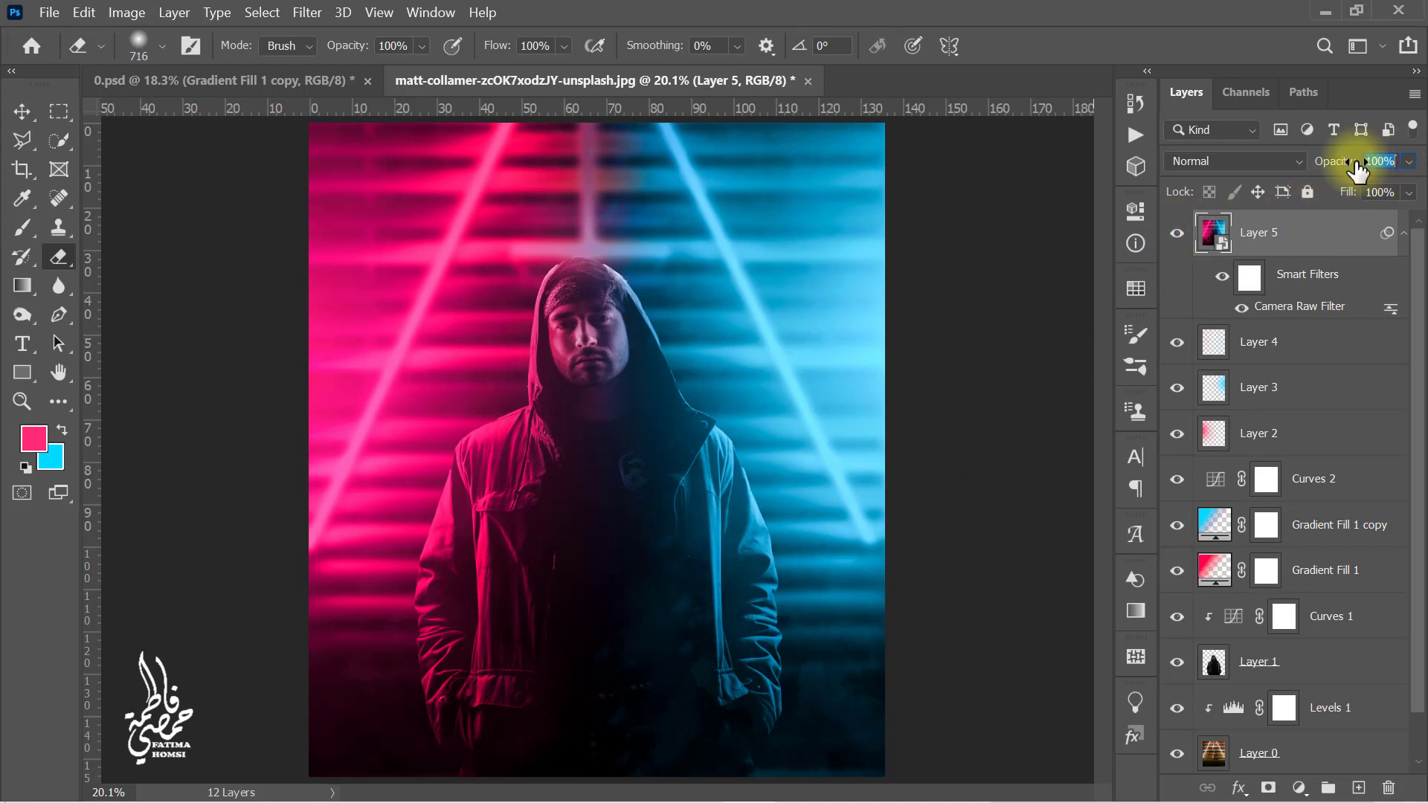
pyautogui.write('50')
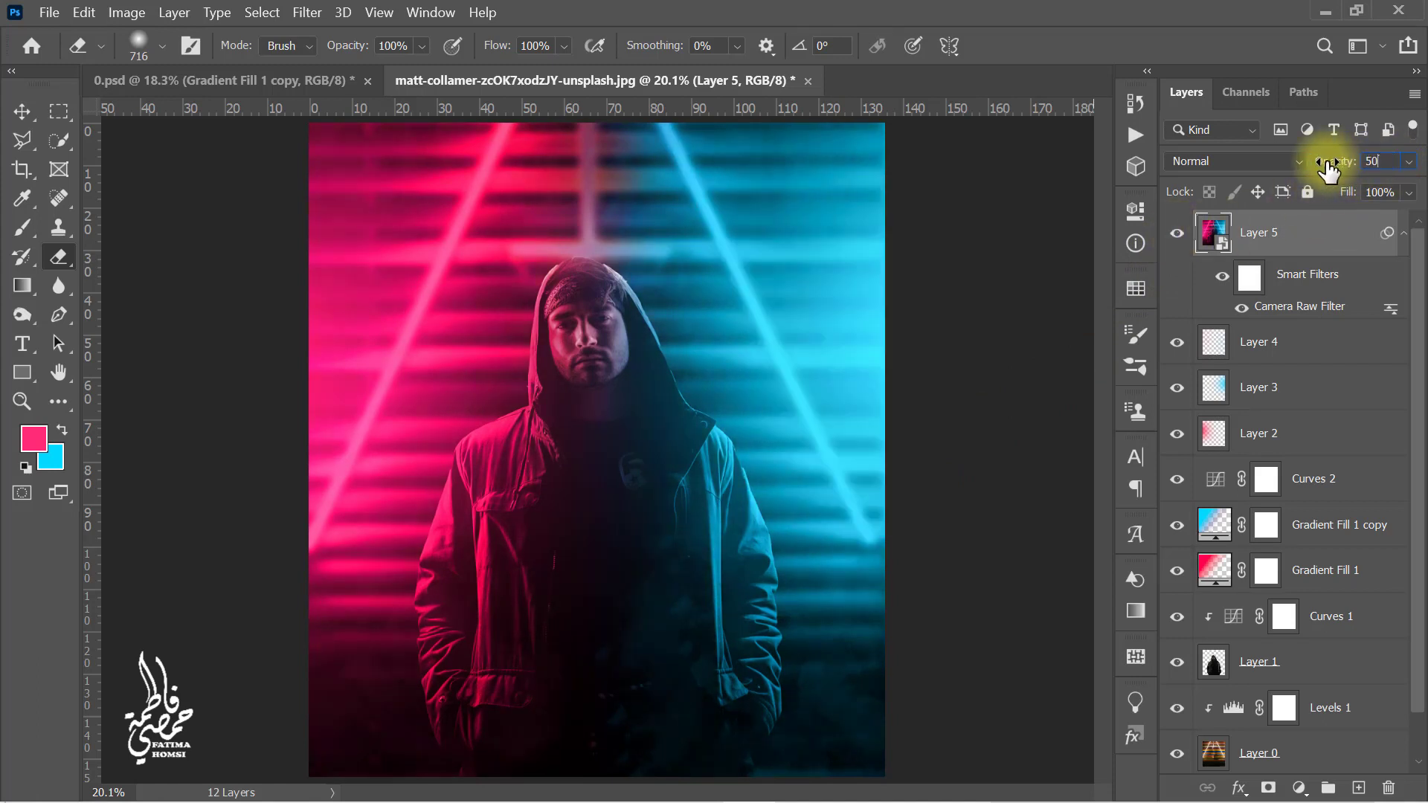